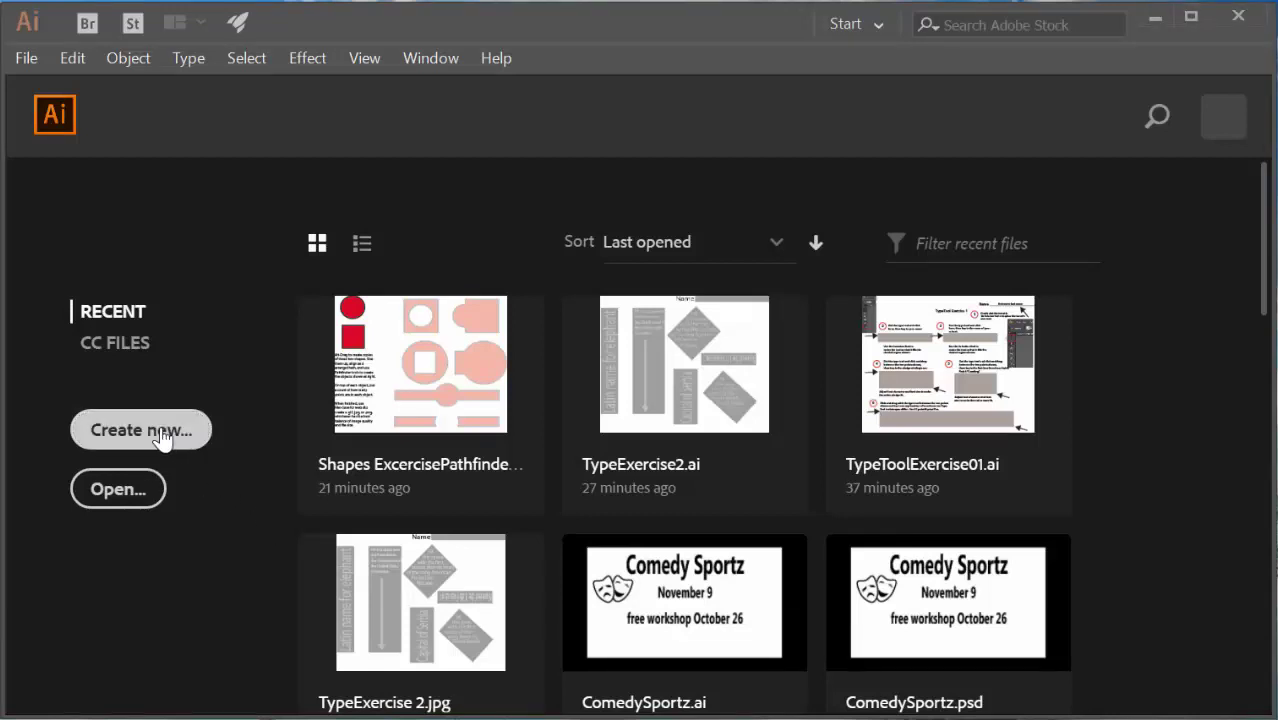
- Start a new document and set its orientation to landscape, 11 in wide by 8.5 in high
left_click(165, 432)
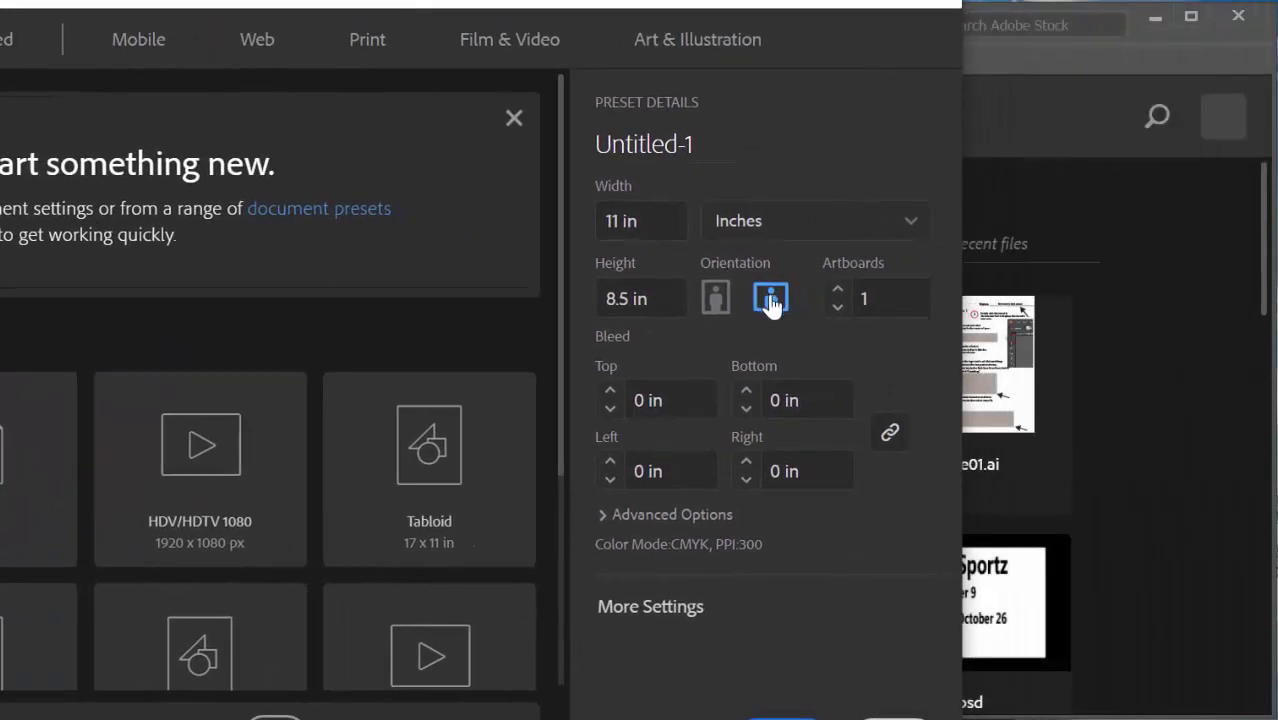
left_click(714, 300)
left_click(766, 306)
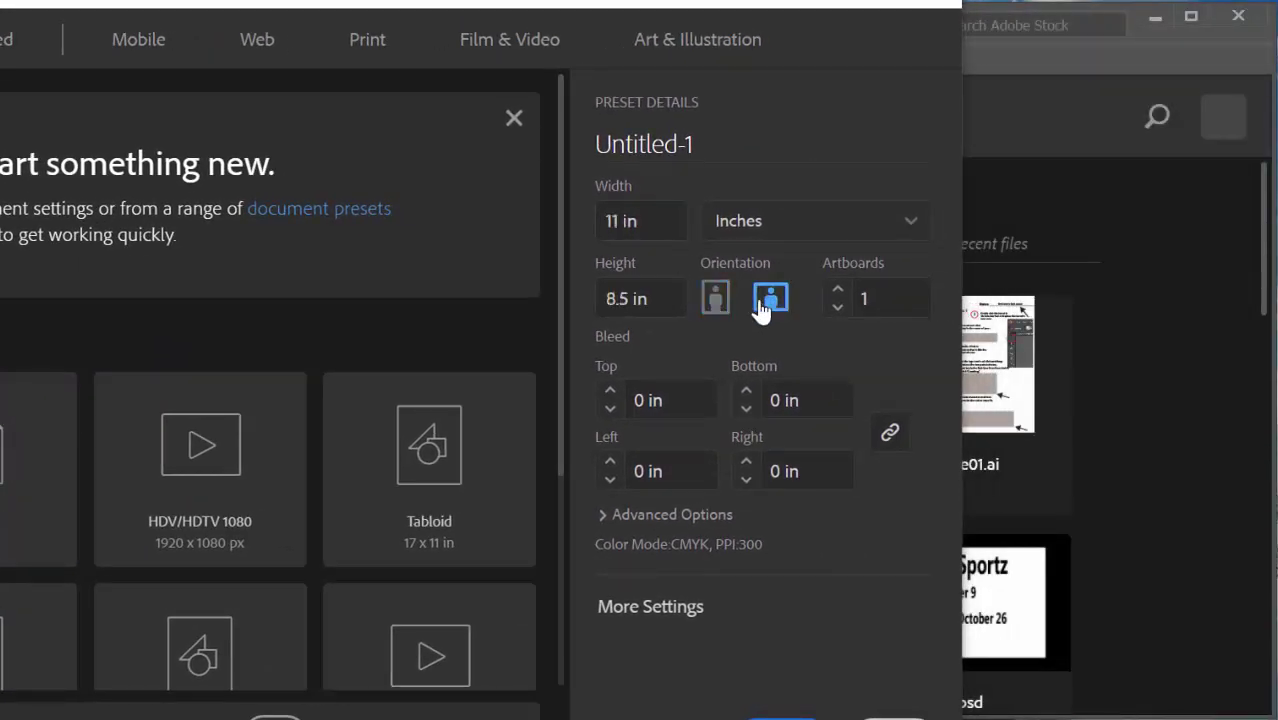
left_click(715, 298)
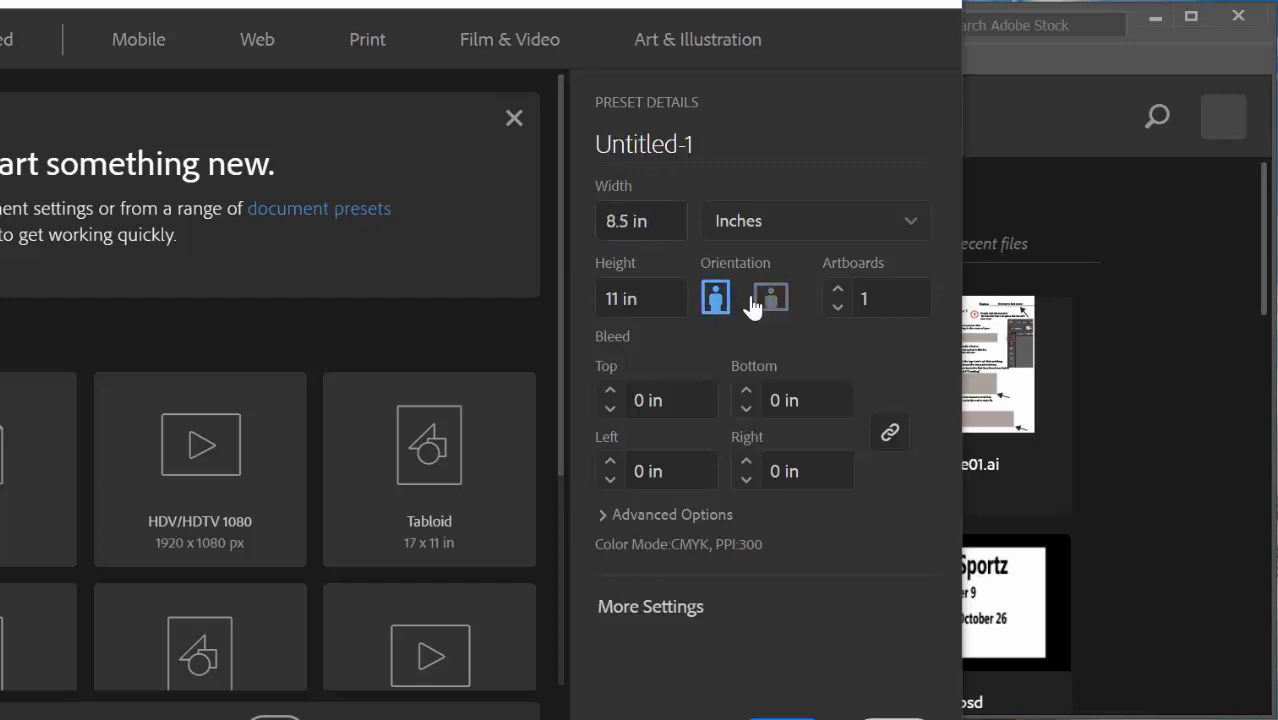
left_click(770, 298)
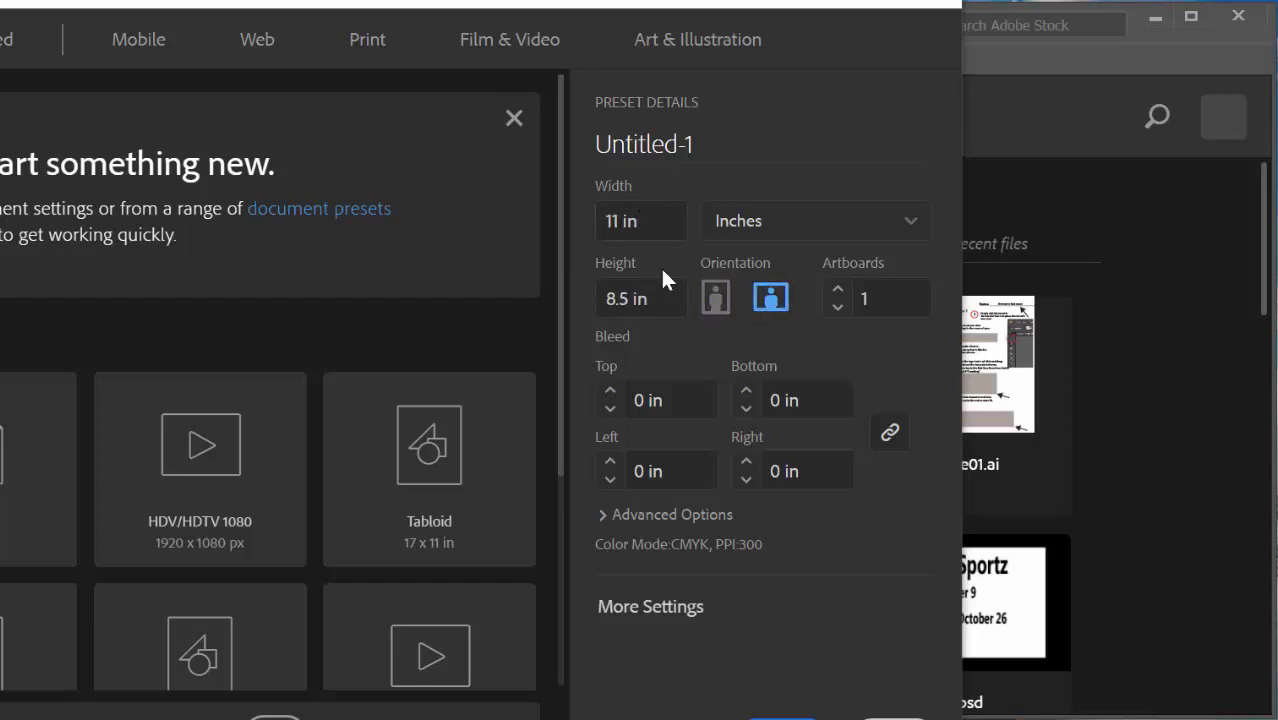
- Set the new document's units to inches and create it
left_click(798, 241)
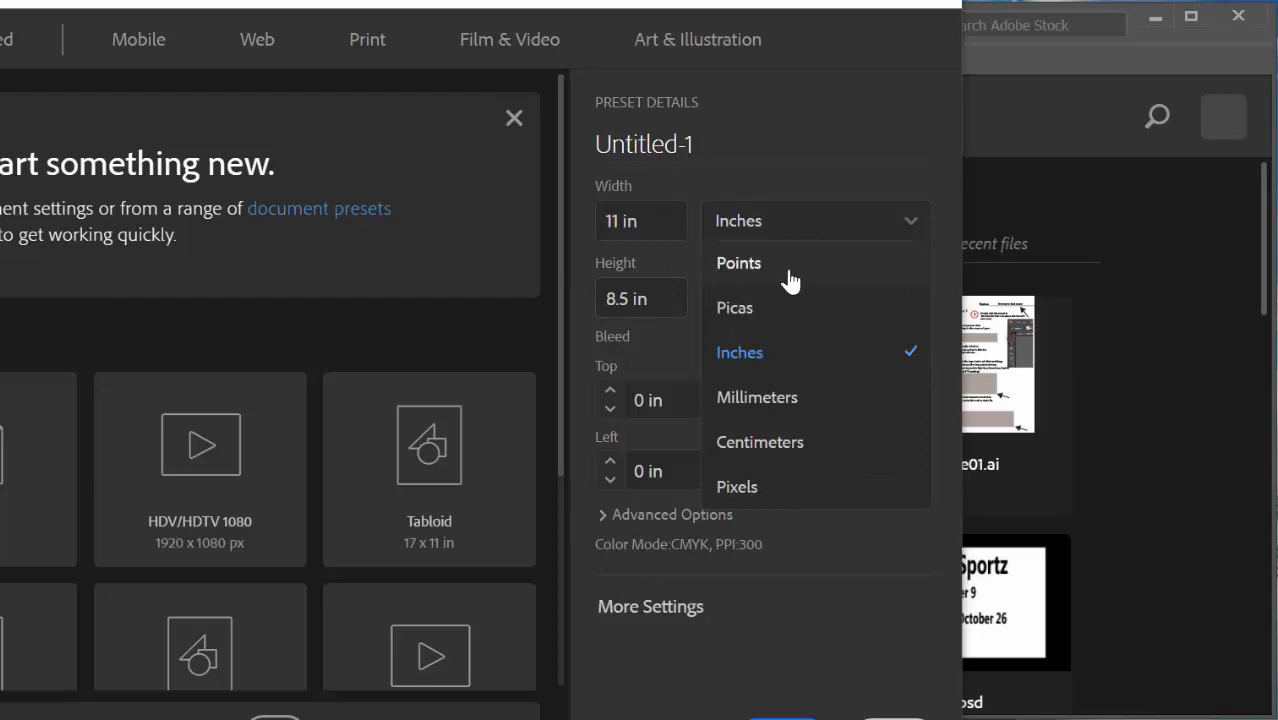
left_click(789, 272)
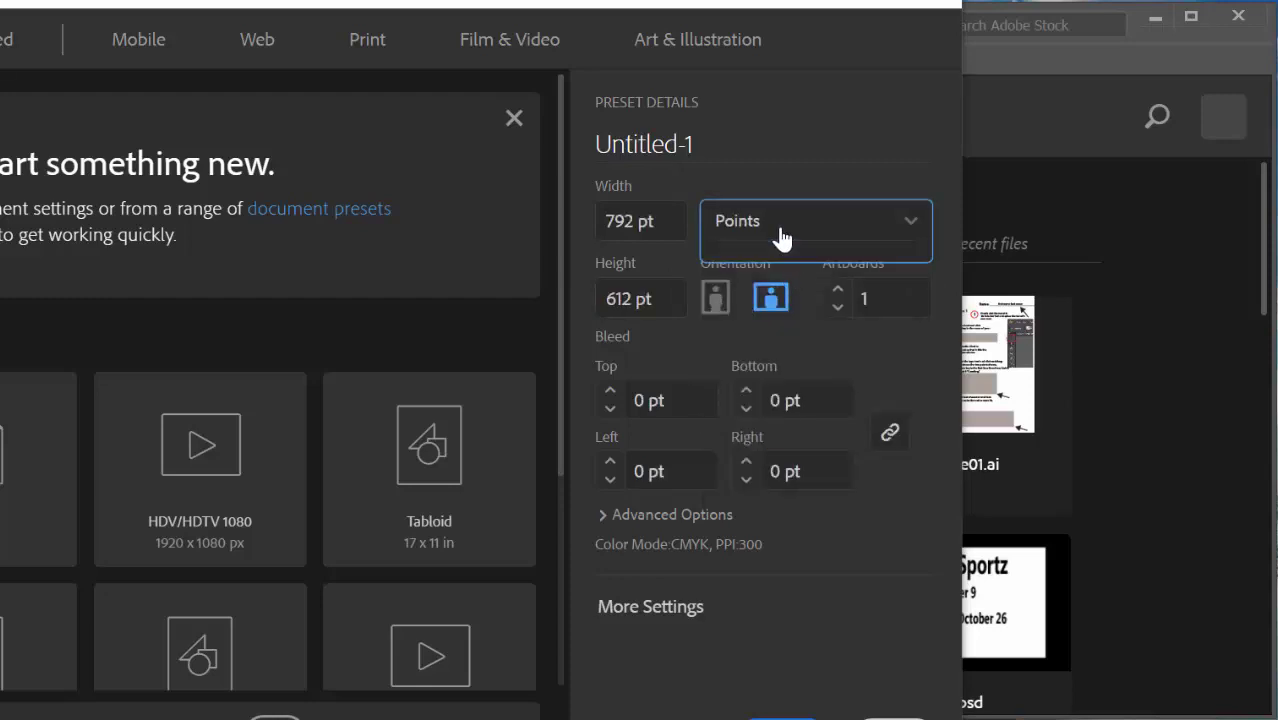
left_click(779, 237)
left_click(754, 352)
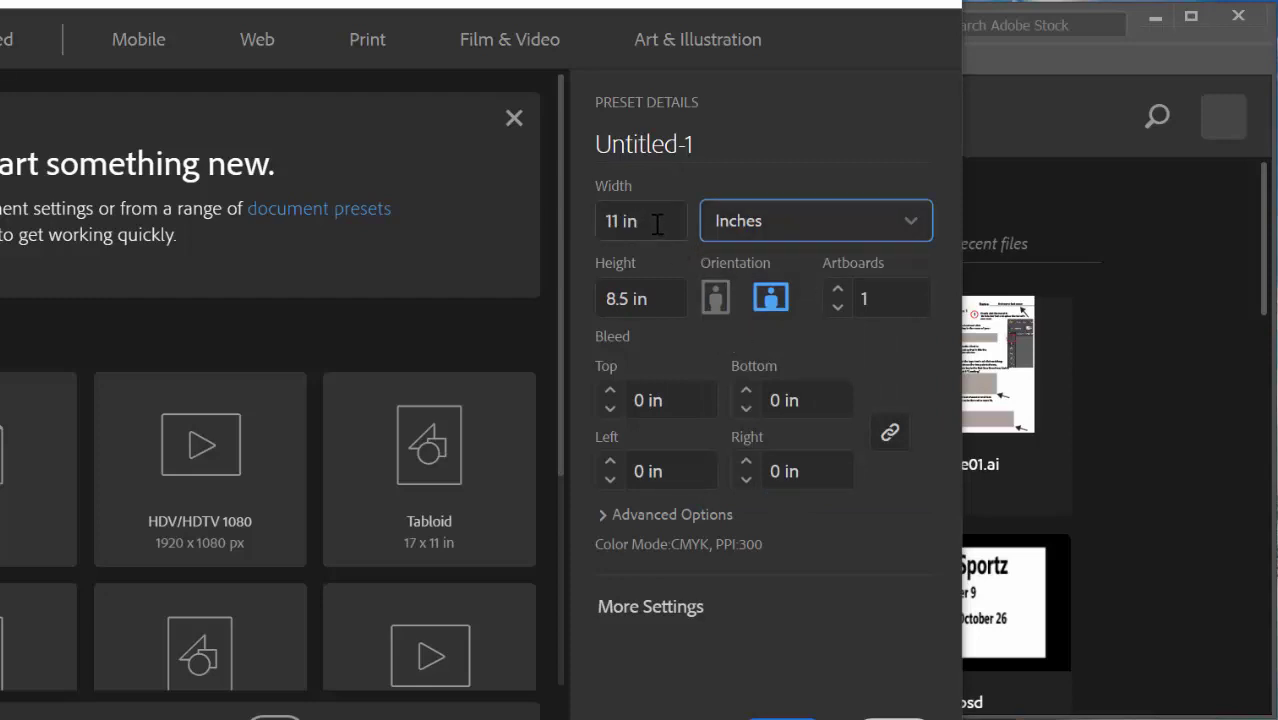
left_click(750, 236)
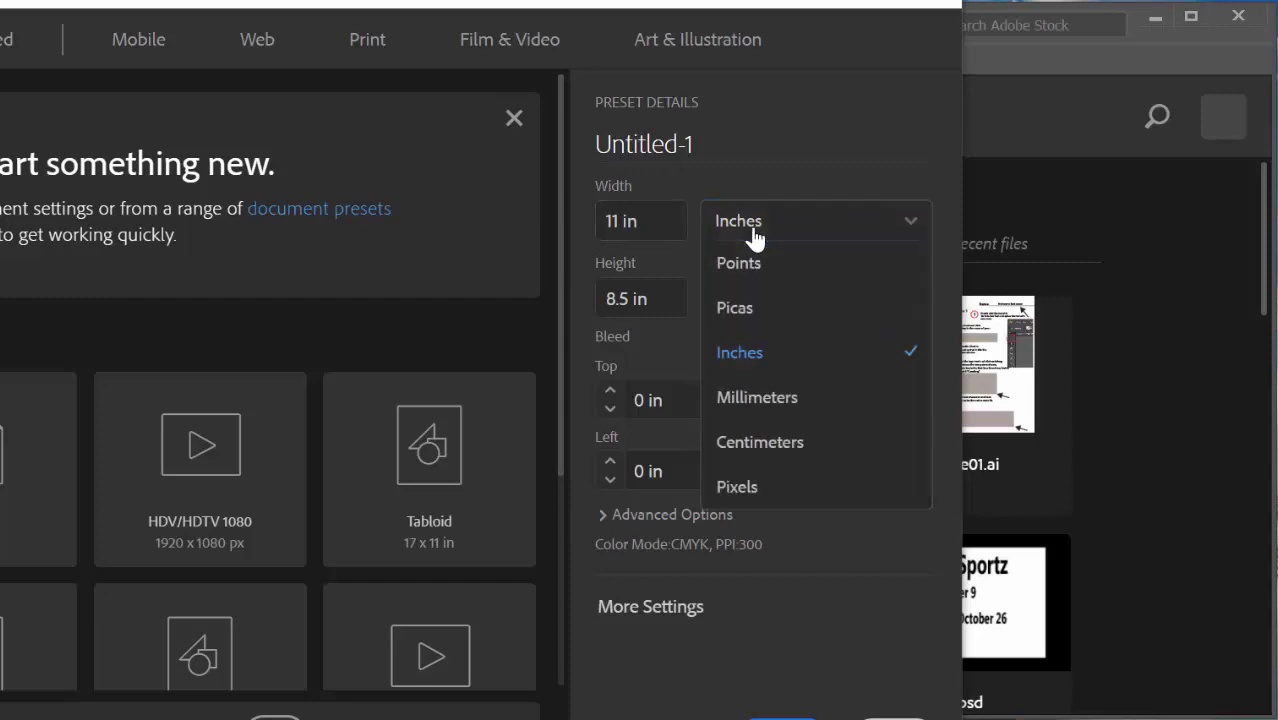
left_click(745, 354)
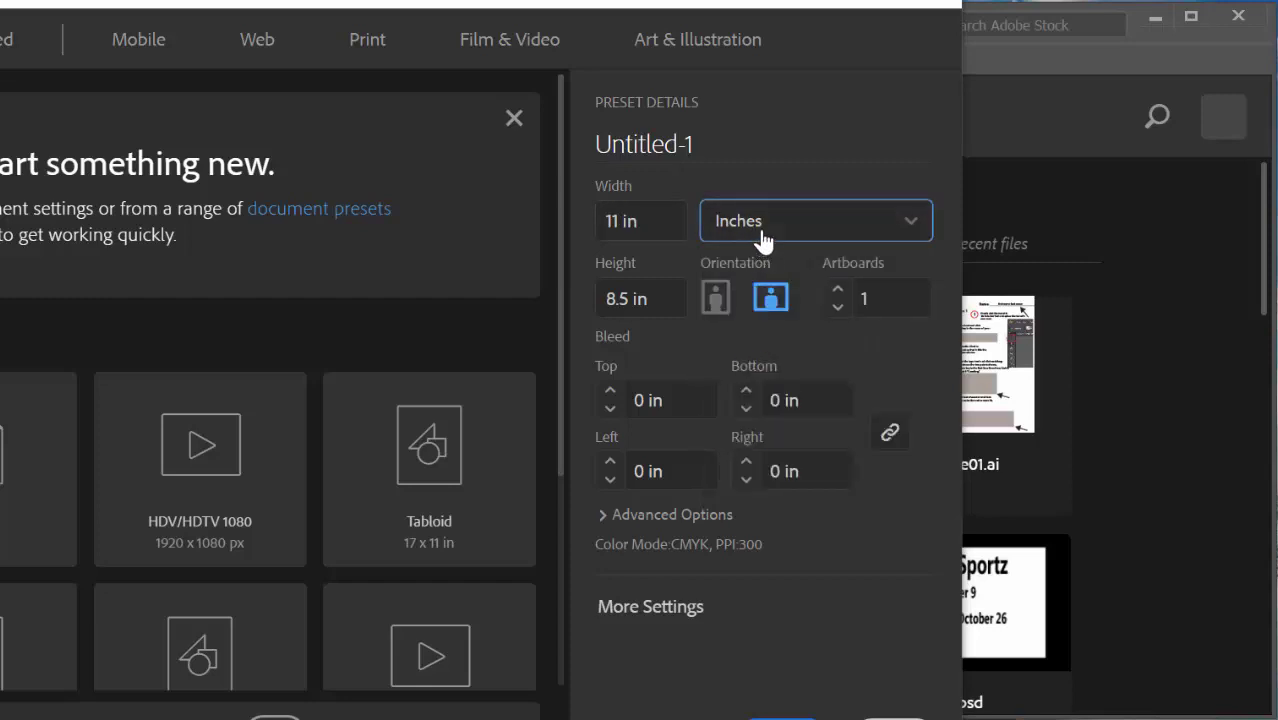
left_click_drag(686, 22, 627, 0)
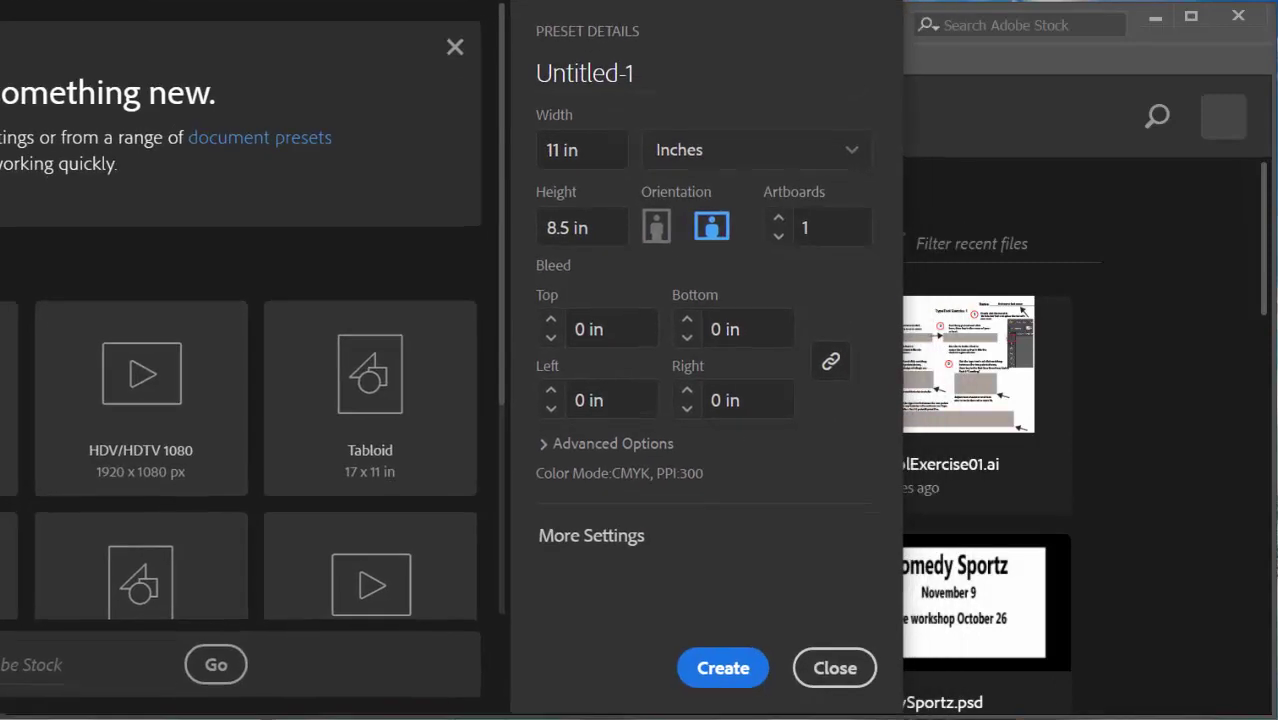
left_click(722, 691)
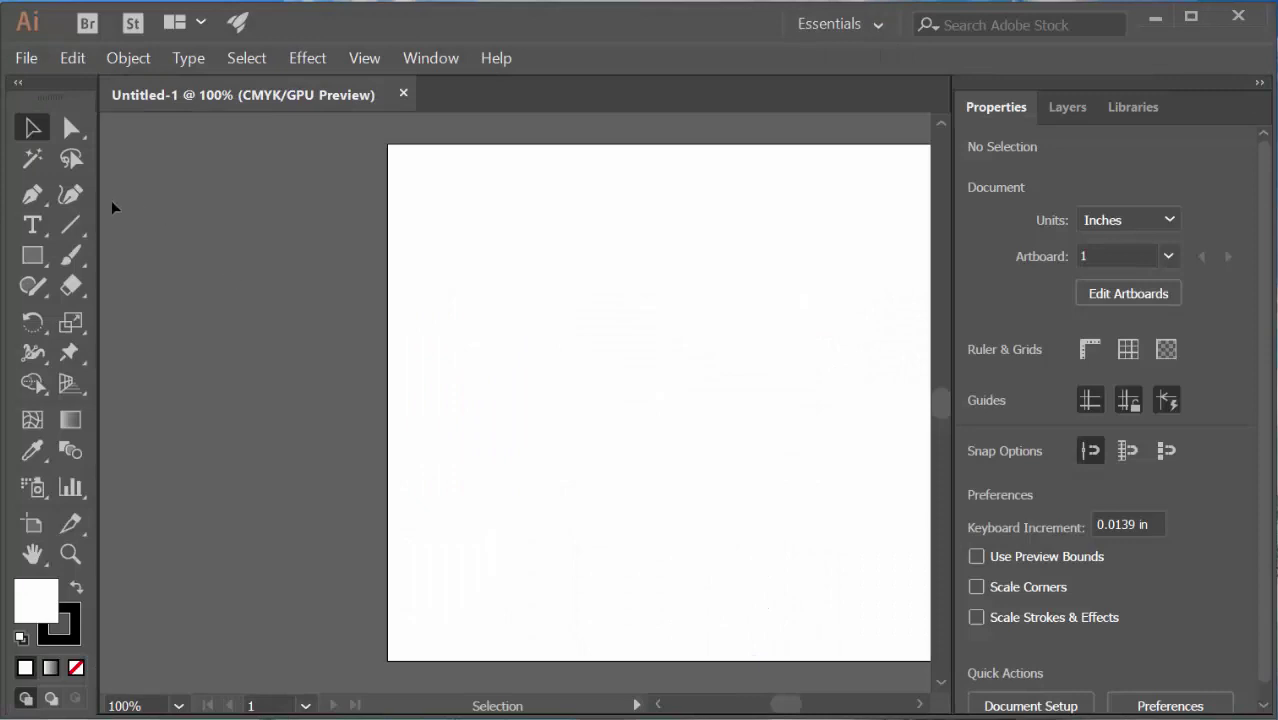
- Reset the Essentials workspace to its default layout
left_click(69, 556)
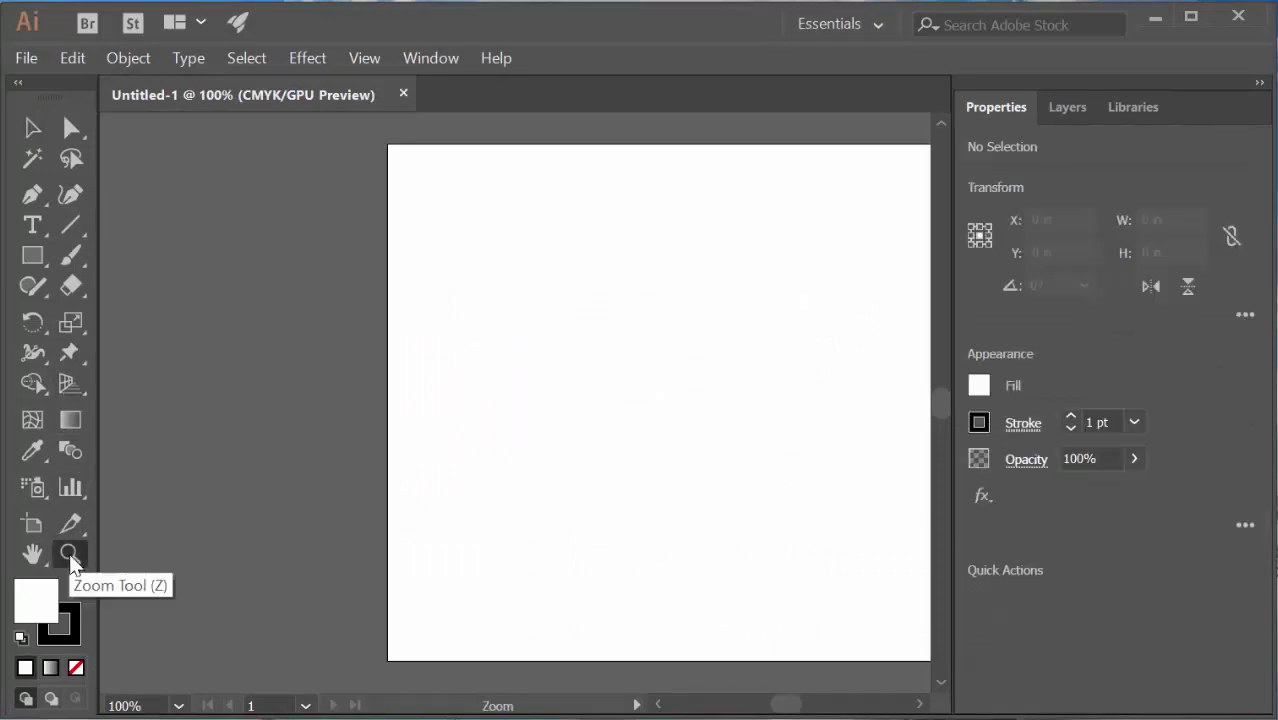
left_click(430, 62)
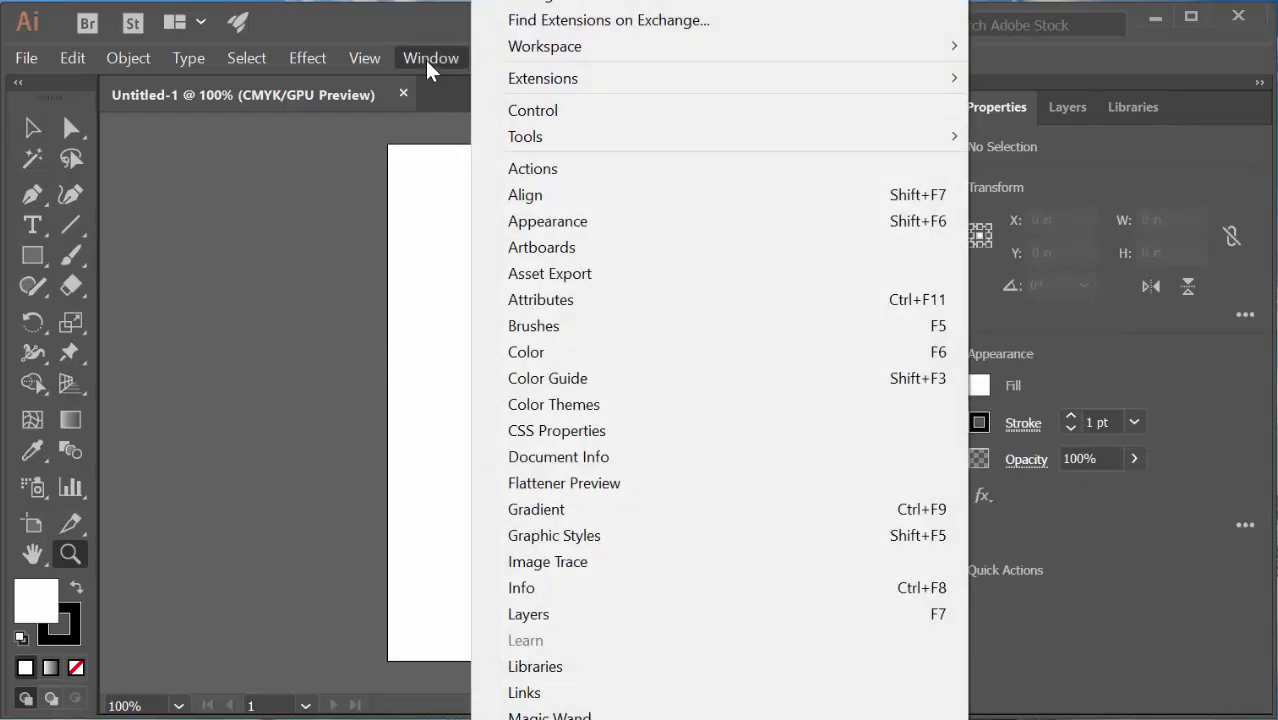
mouse_move(562, 48)
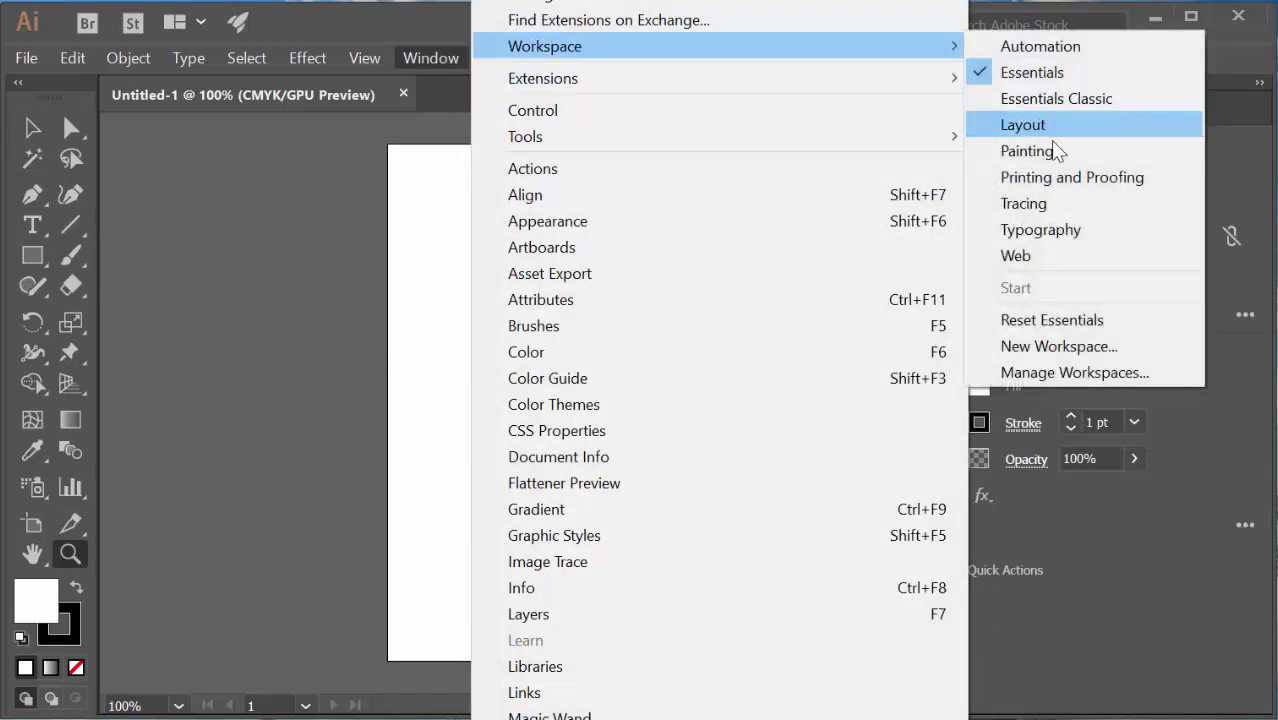
left_click(1053, 321)
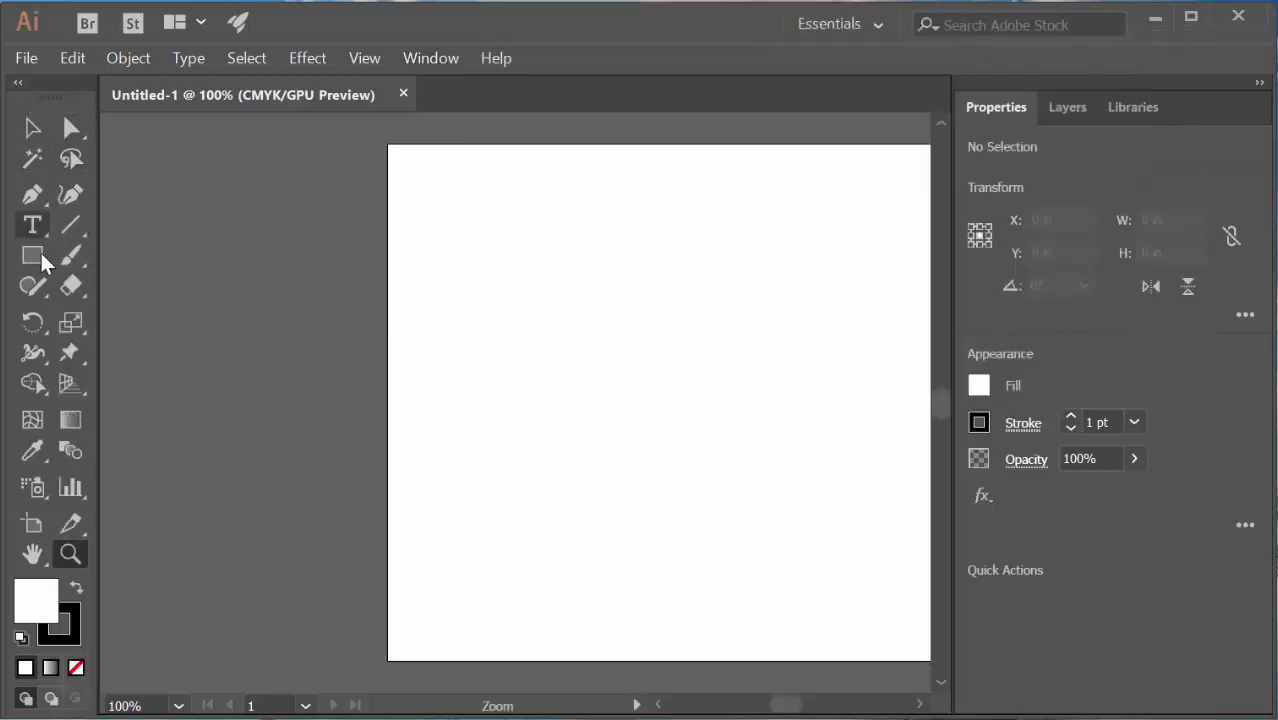
- Switch the tool strip between single-column and two-column layout, ending with two columns
left_click(17, 84)
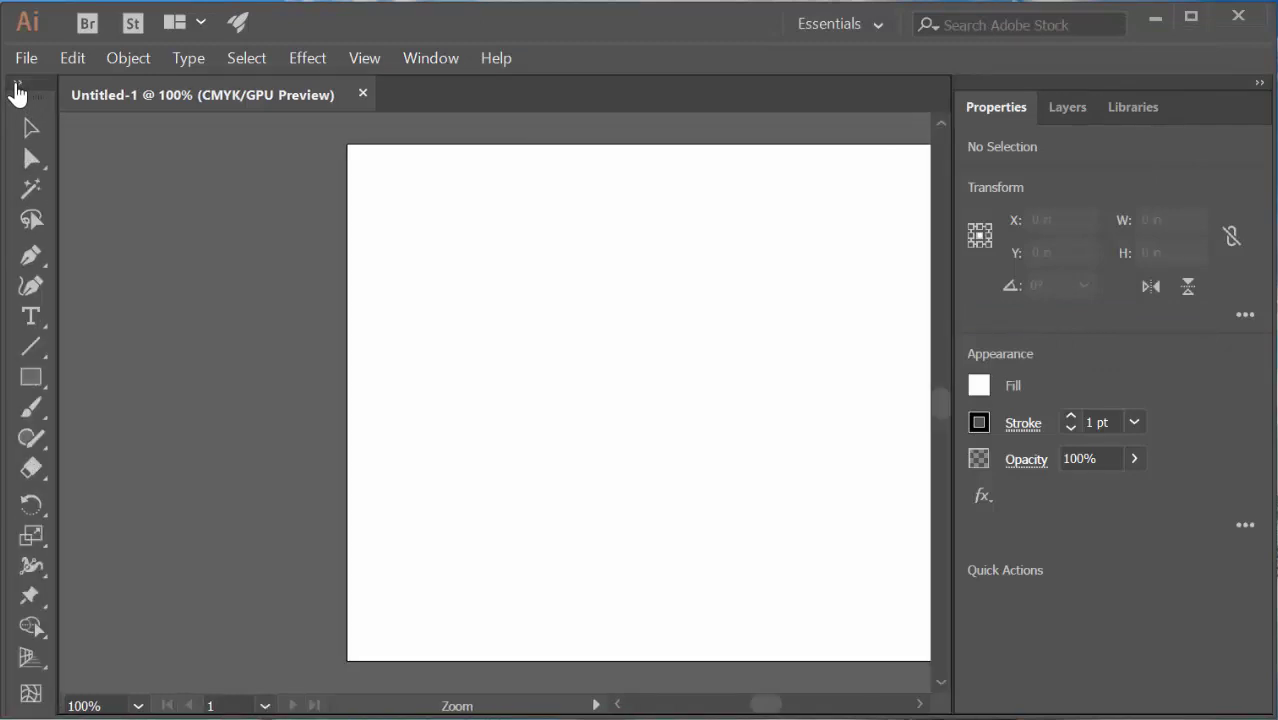
left_click(16, 86)
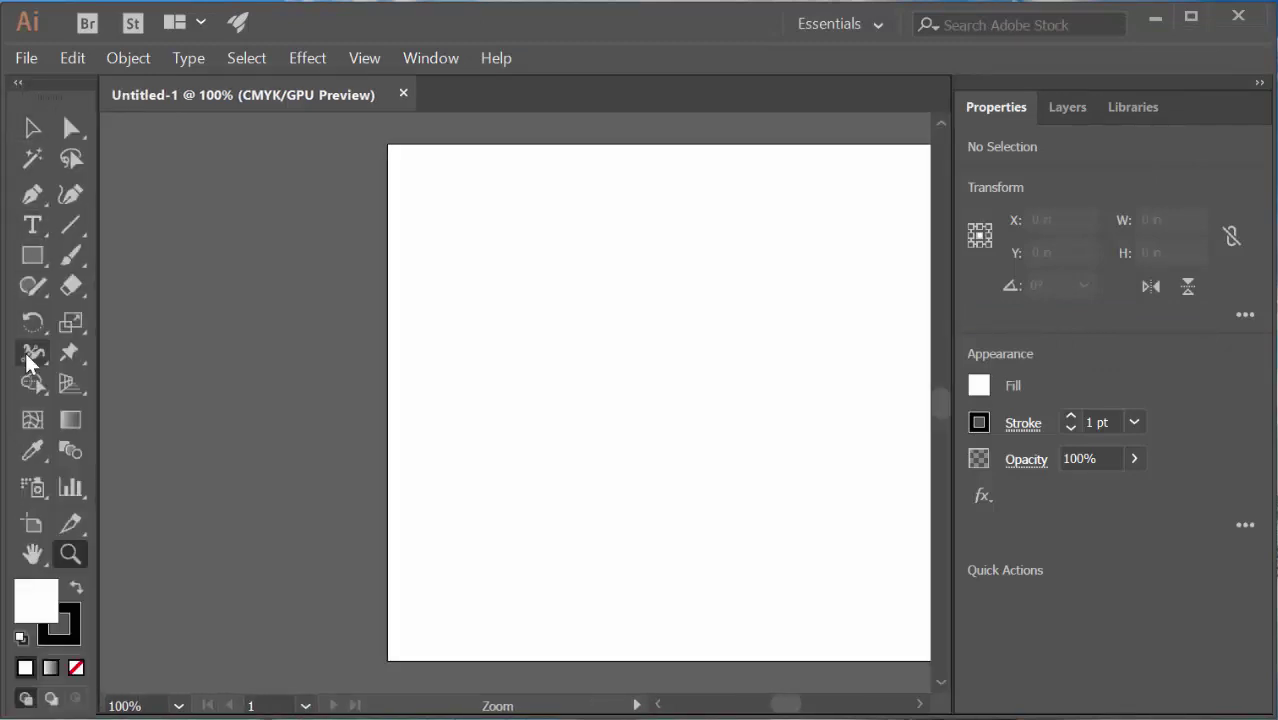
left_click(17, 84)
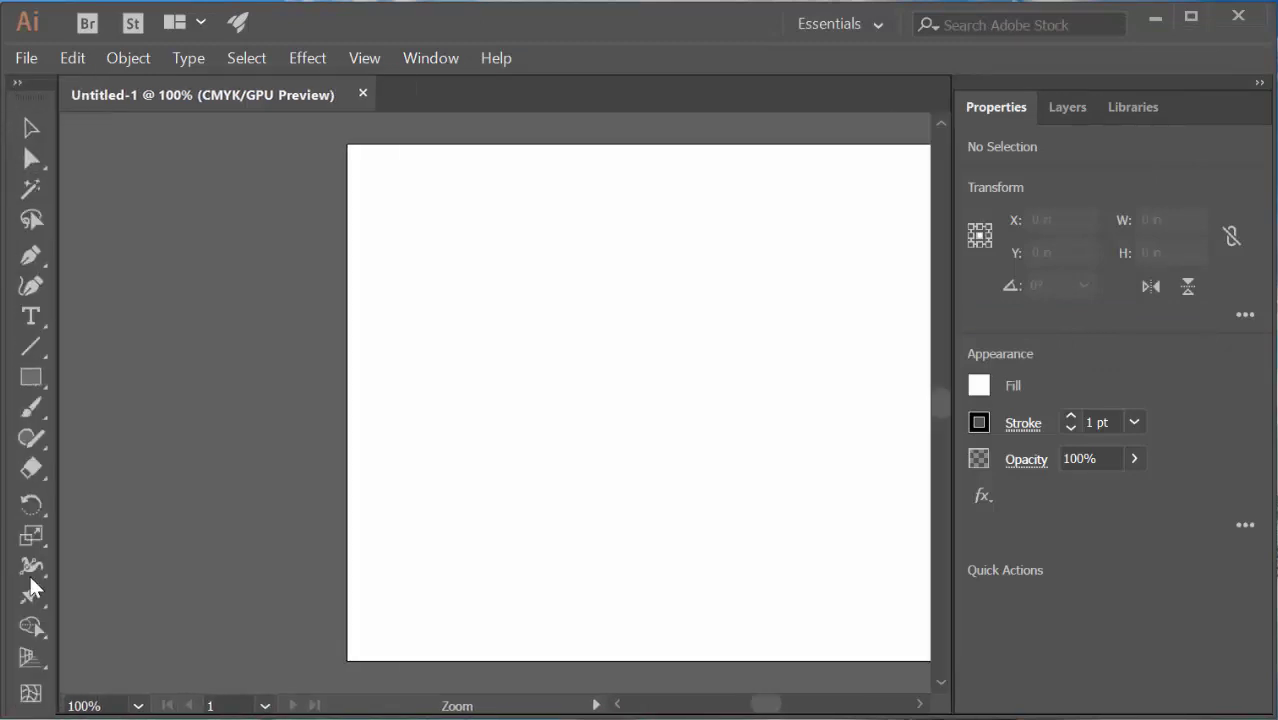
left_click(16, 84)
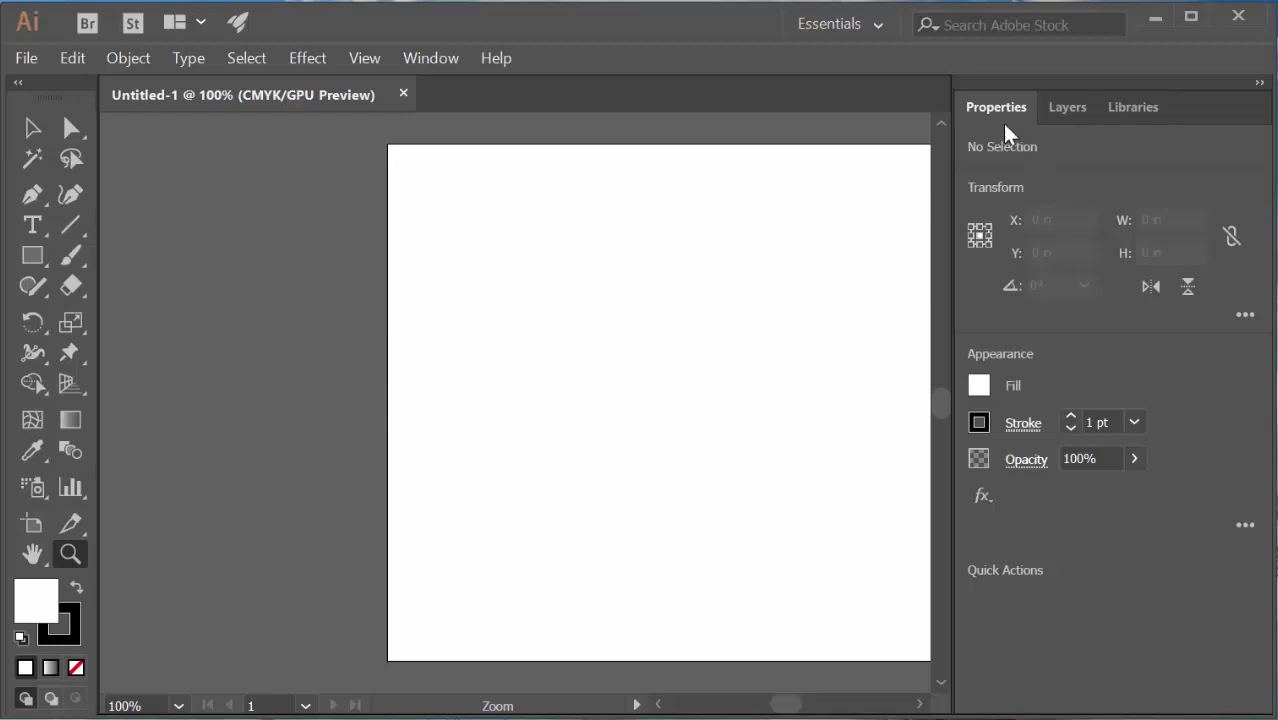
- Show the document's layers and draw a slightly tall rectangle in the upper-left area of the artboard
left_click(1063, 116)
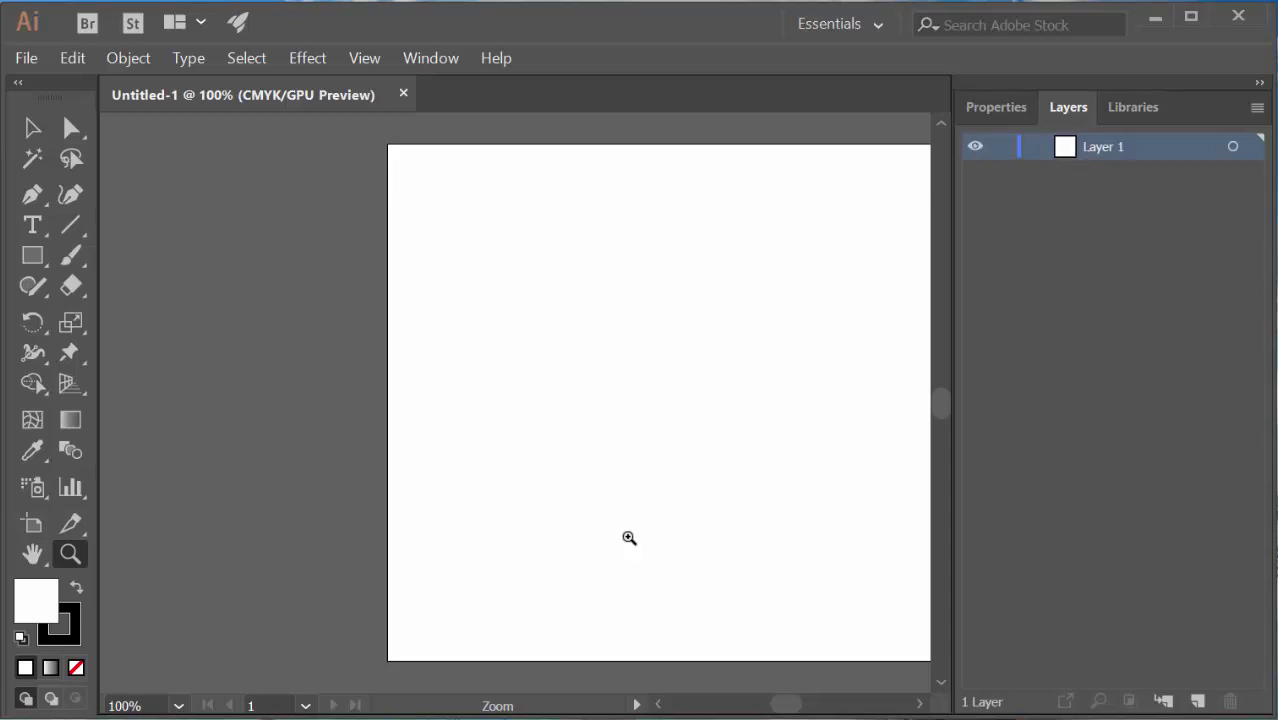
left_click_drag(788, 708, 790, 708)
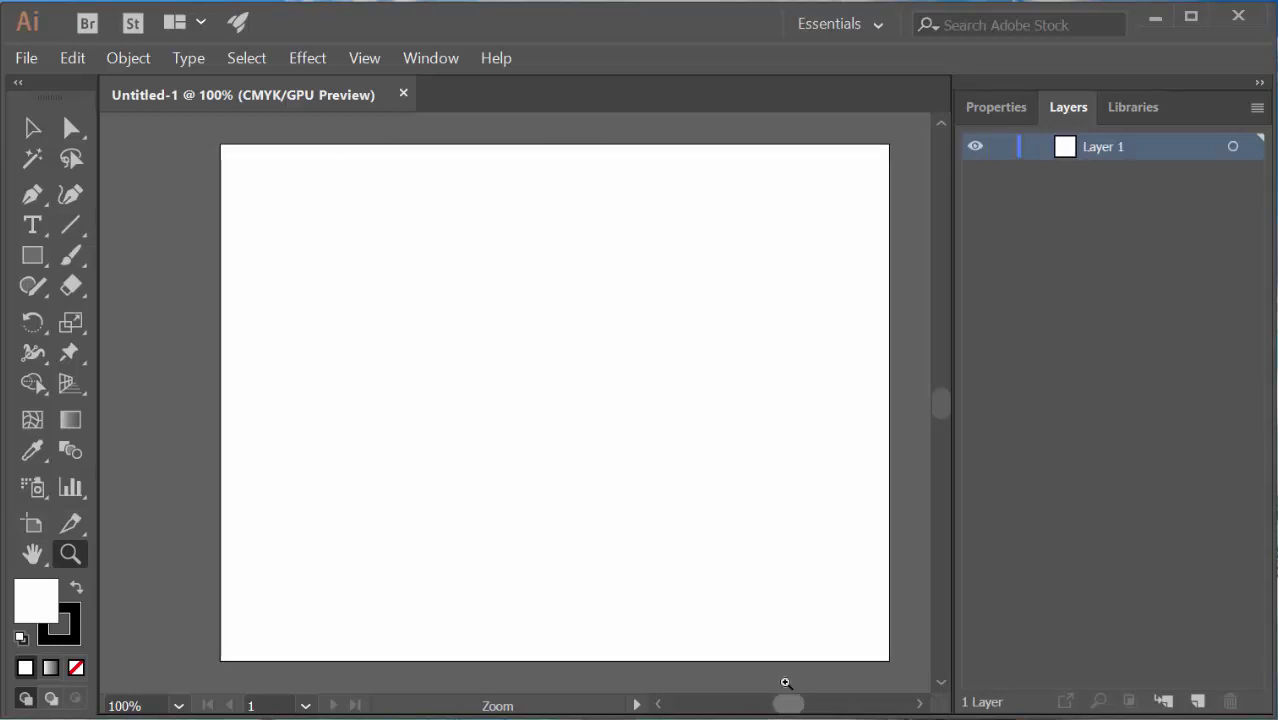
left_click(33, 258)
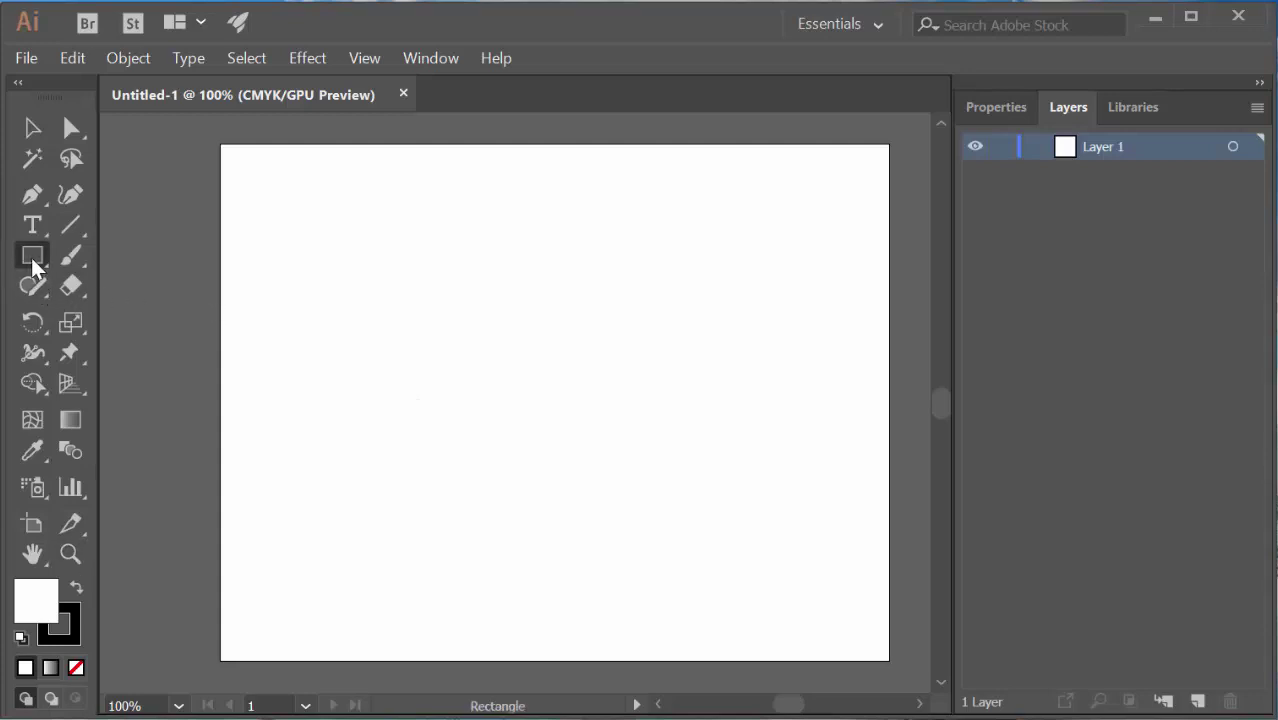
left_click(33, 260)
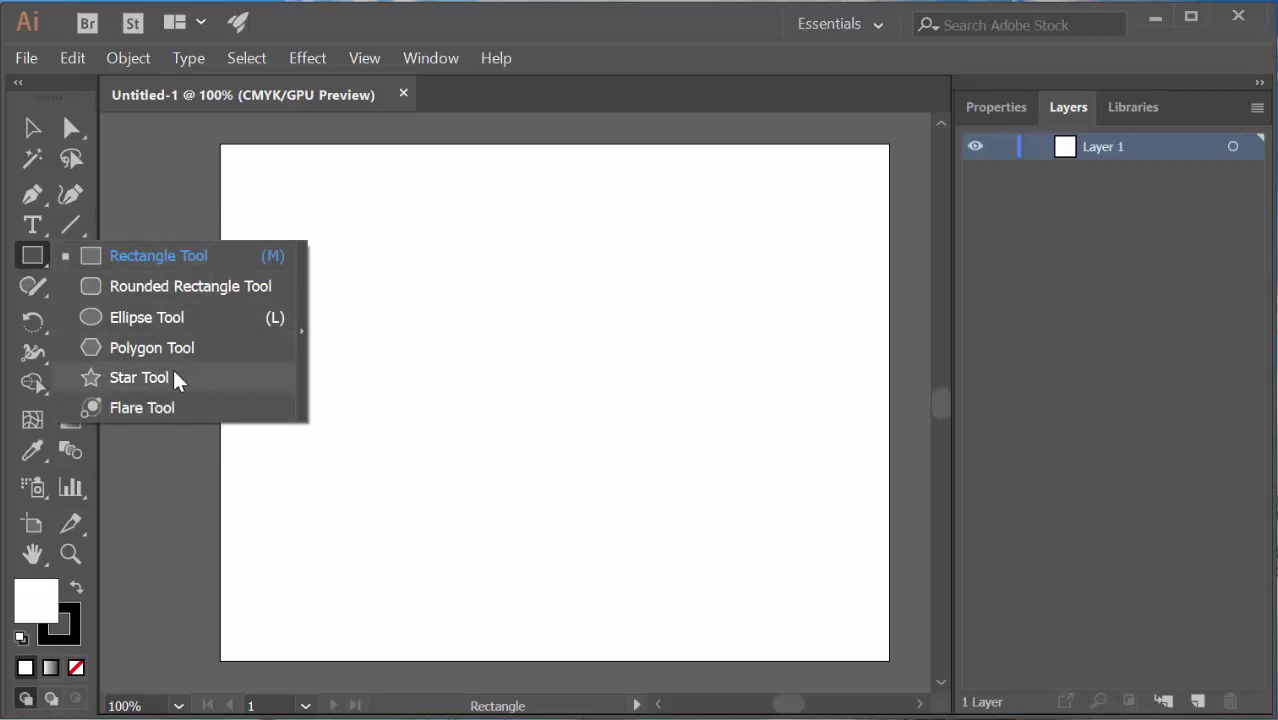
left_click(185, 256)
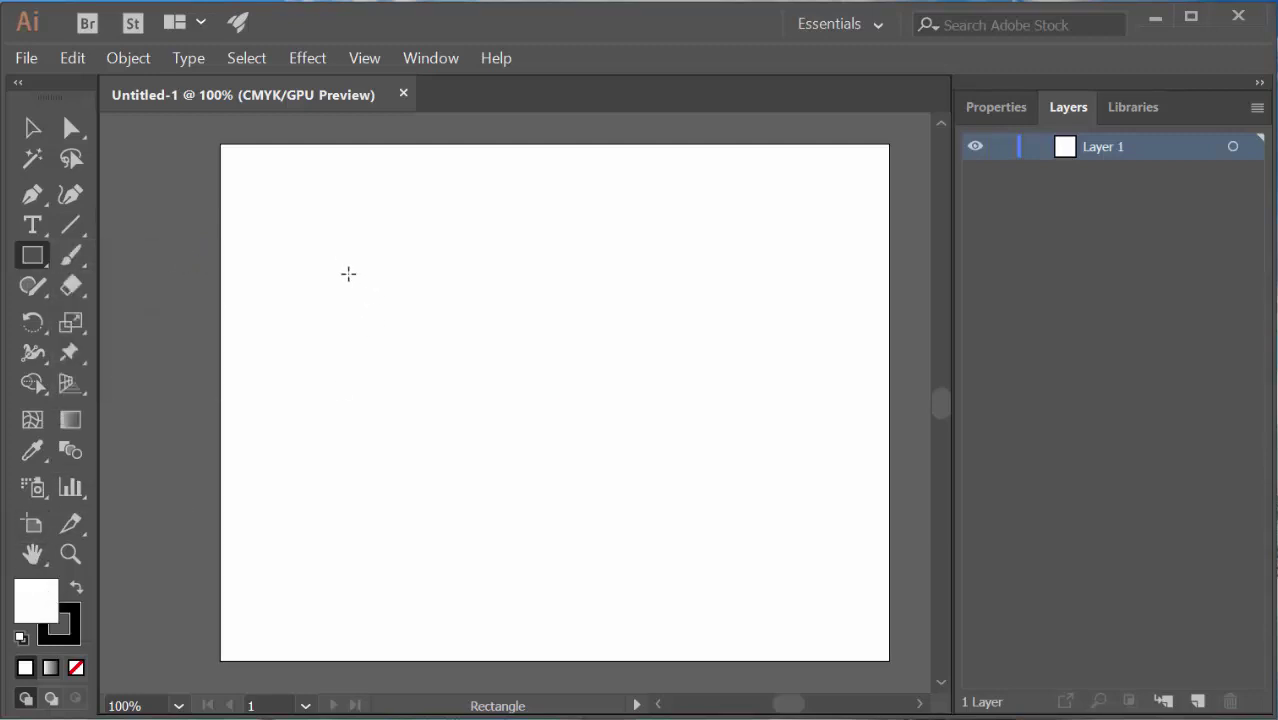
left_click_drag(331, 244, 478, 406)
left_click(28, 132)
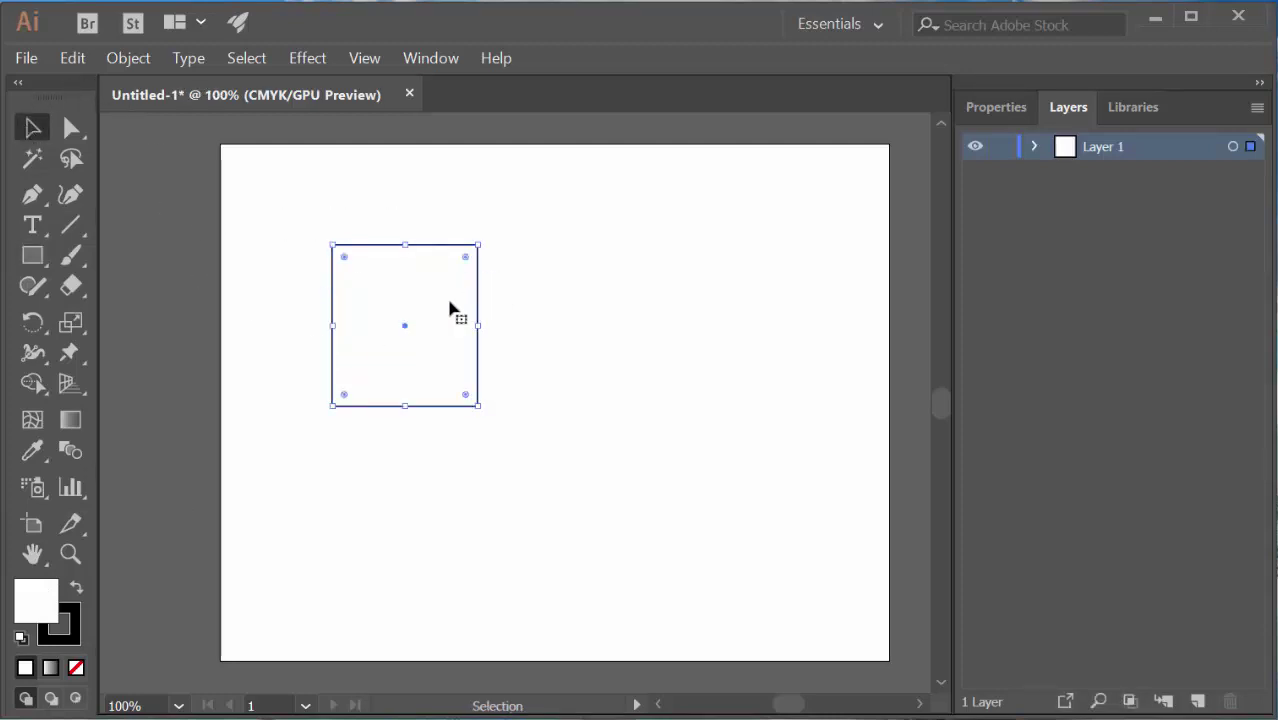
- Fill the rectangle with the pink colour FF6C77 and deselect it
double_click(36, 603)
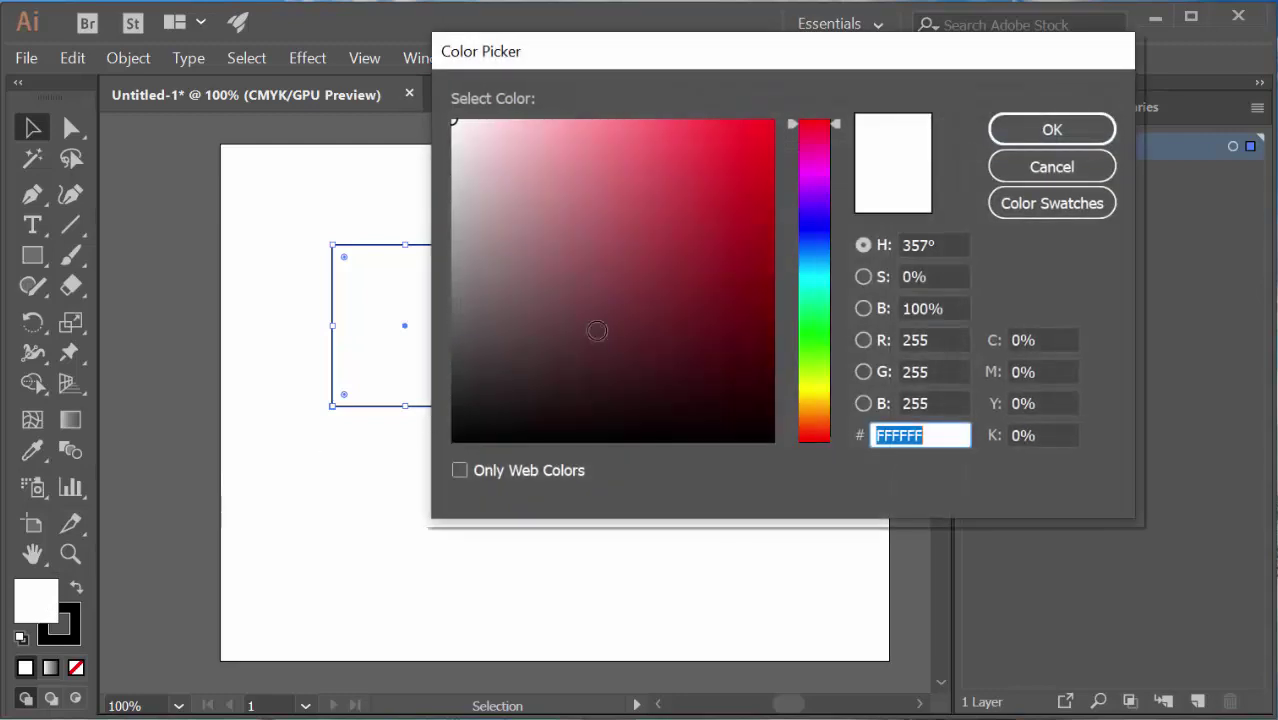
type("FF6C77")
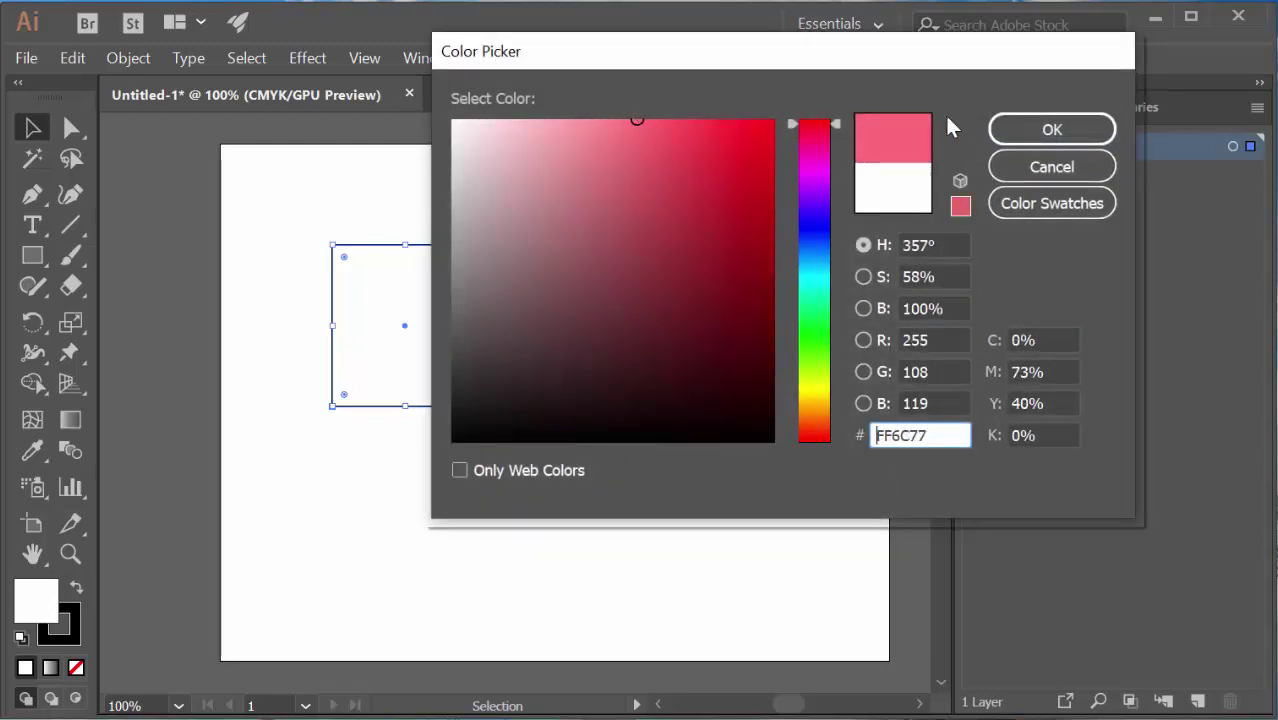
left_click(1046, 132)
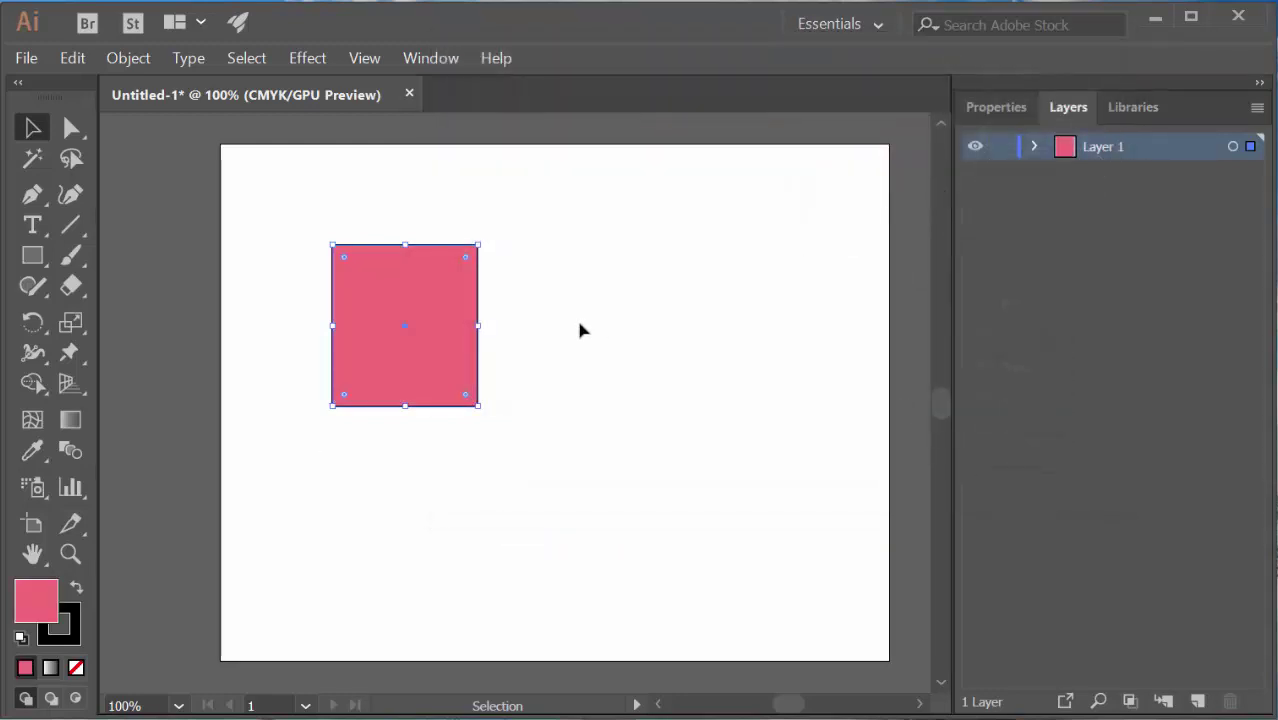
left_click(555, 265)
- Set the rectangle's fill to none and deselect it
left_click(426, 300)
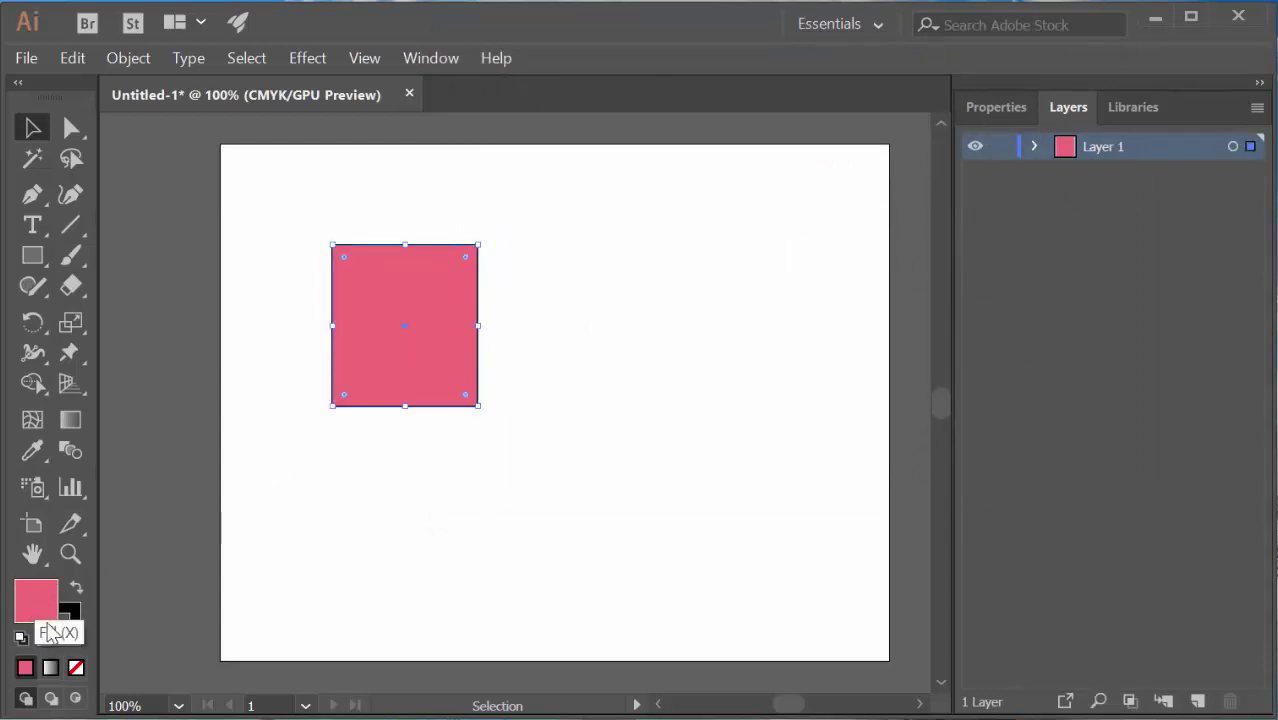
left_click(76, 670)
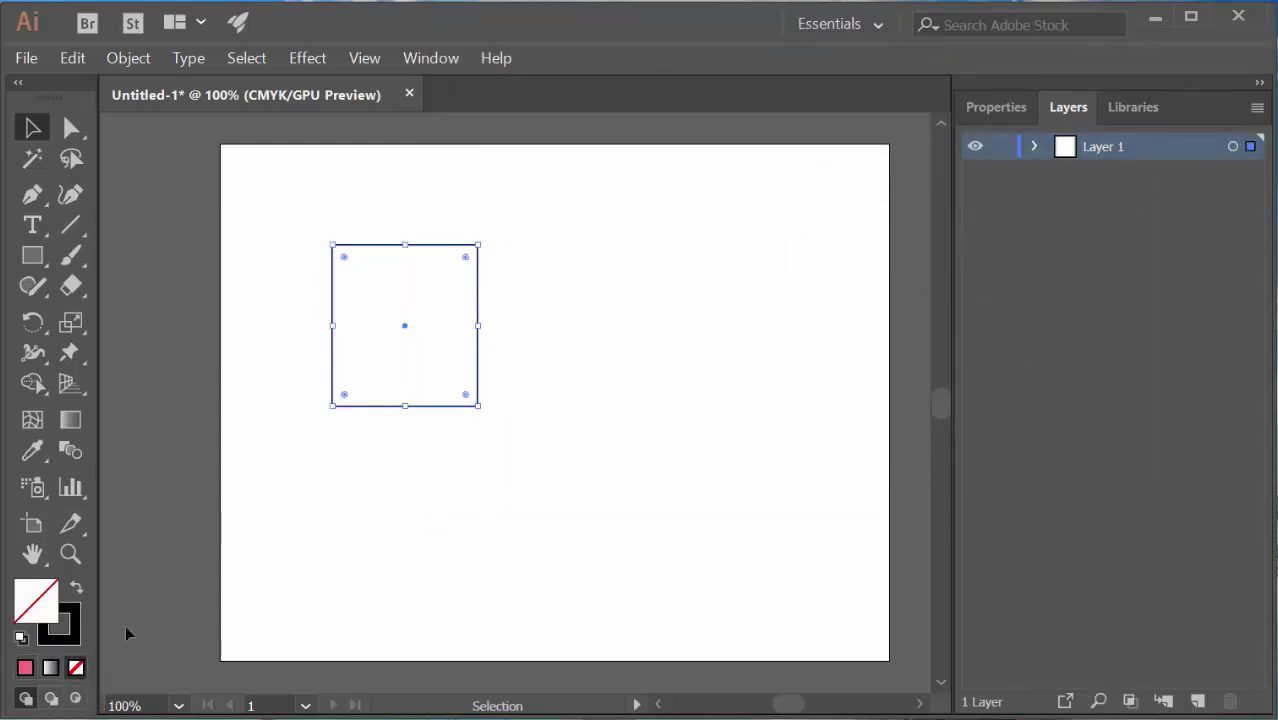
left_click(389, 417)
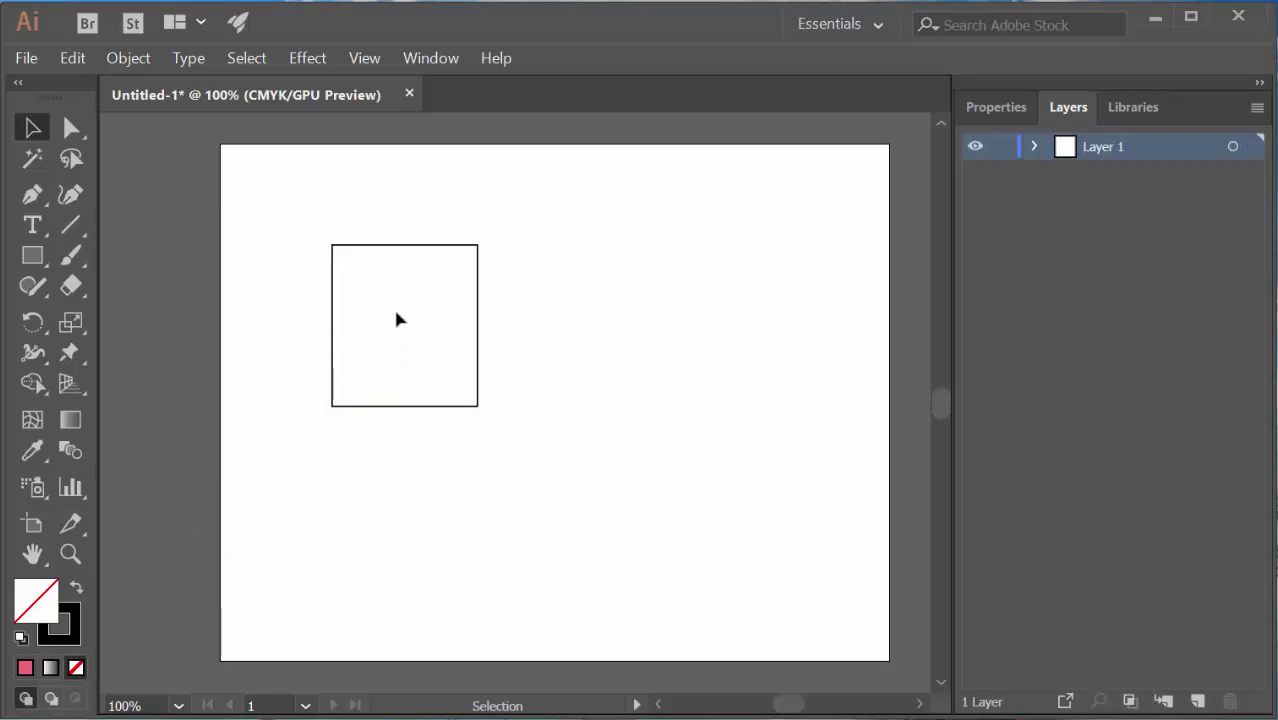
- Select the unfilled rectangle by its outline, trying its empty interior first
left_click(374, 265)
left_click(365, 237)
left_click(366, 246)
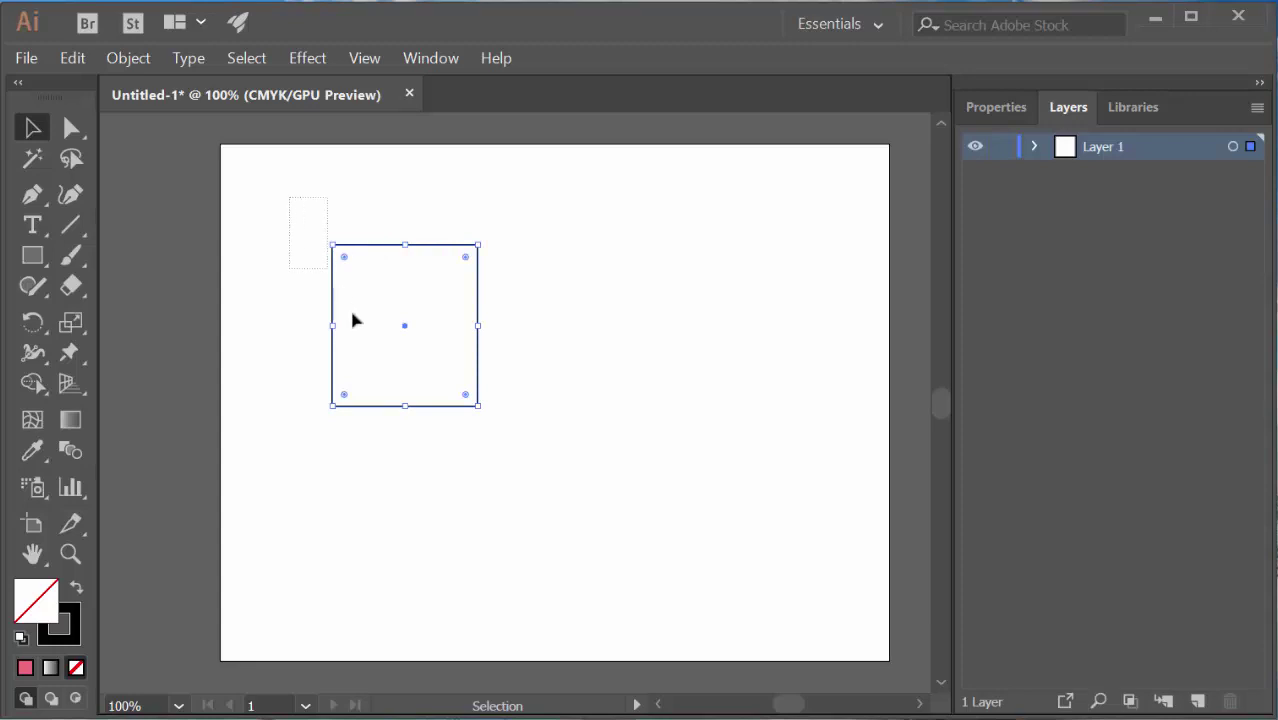
left_click_drag(352, 320, 530, 480)
- Set the rectangle's stroke to none and deselect it
double_click(36, 610)
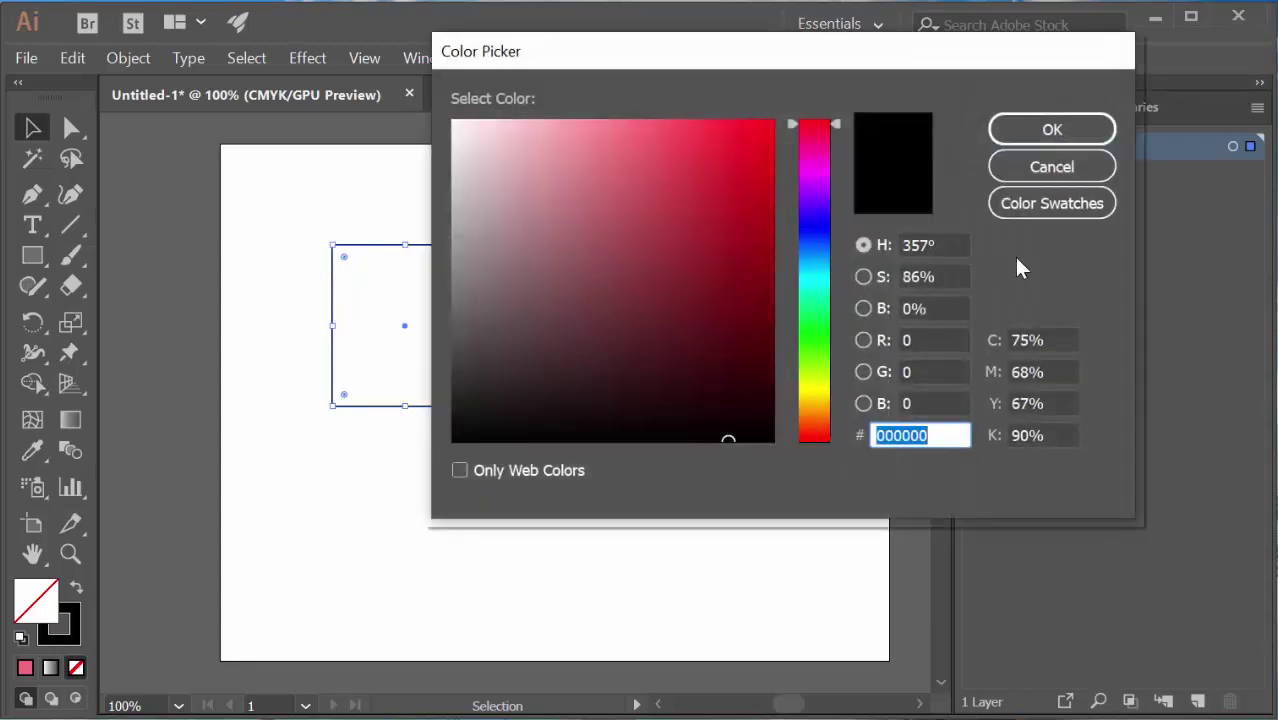
left_click(1052, 167)
left_click(80, 637)
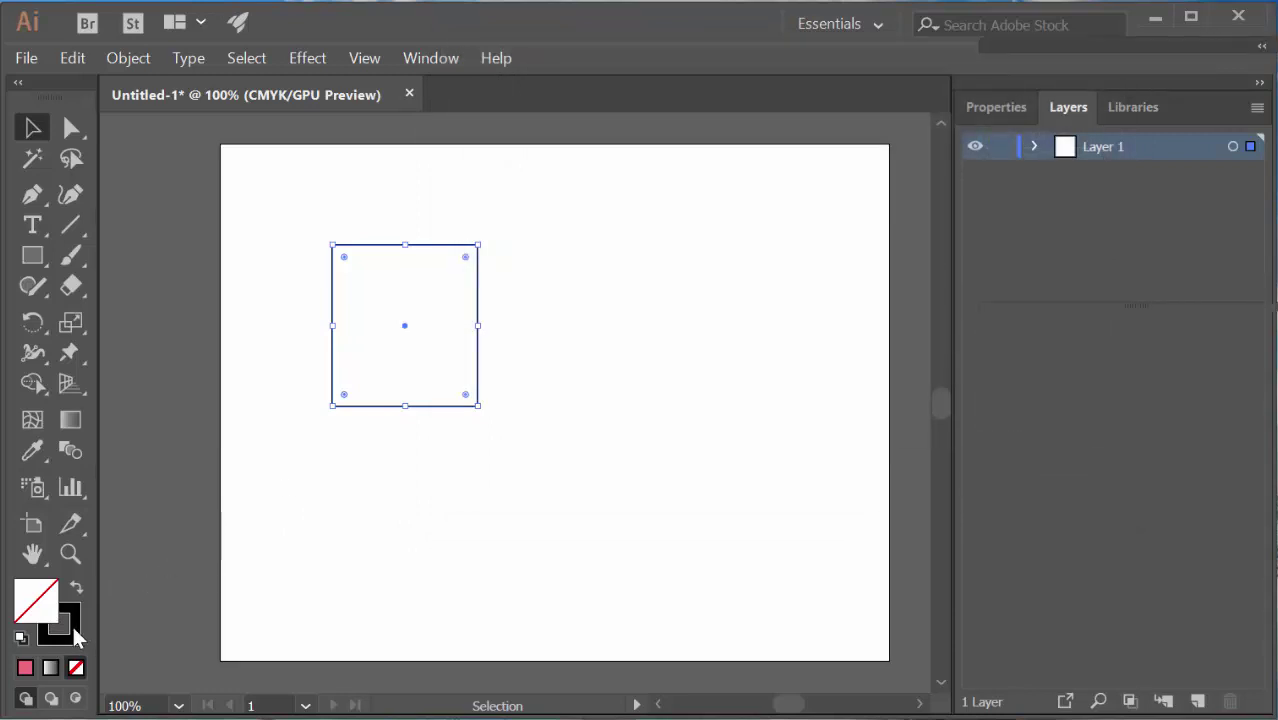
left_click(77, 670)
left_click(250, 598)
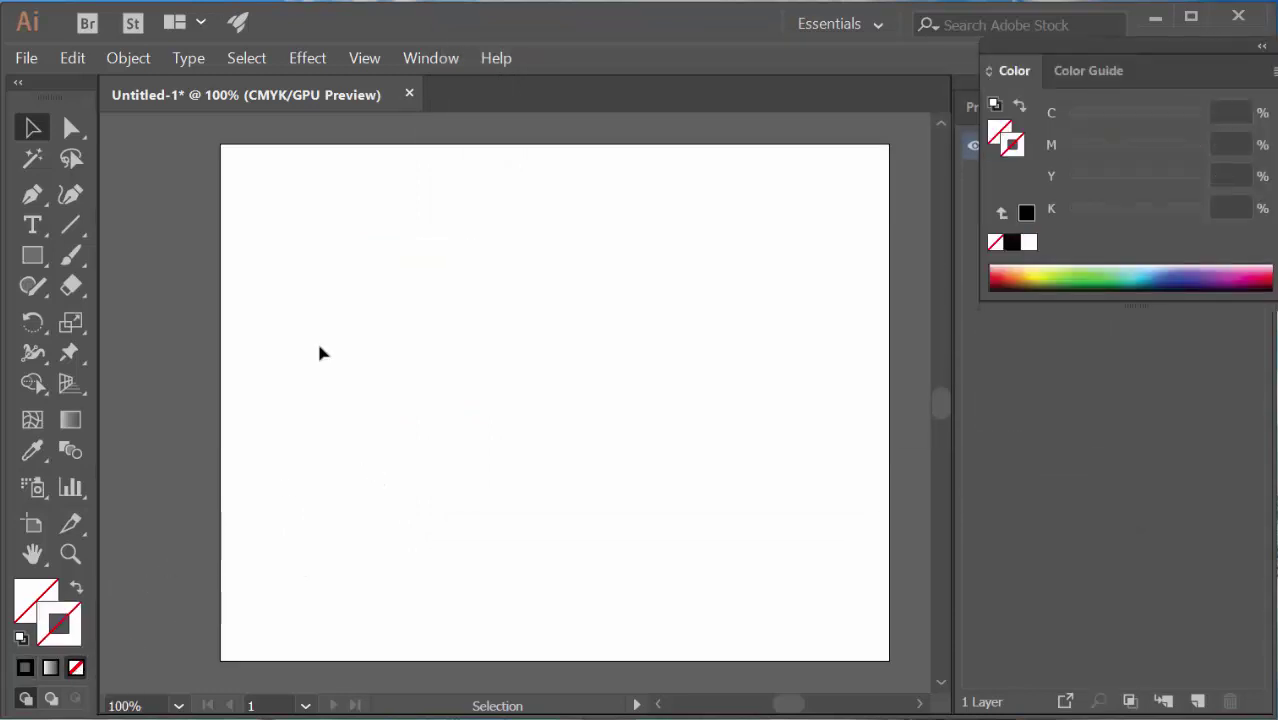
- Select the invisible rectangle, restore its default fill and stroke, and display the Control bar
left_click_drag(276, 163, 645, 493)
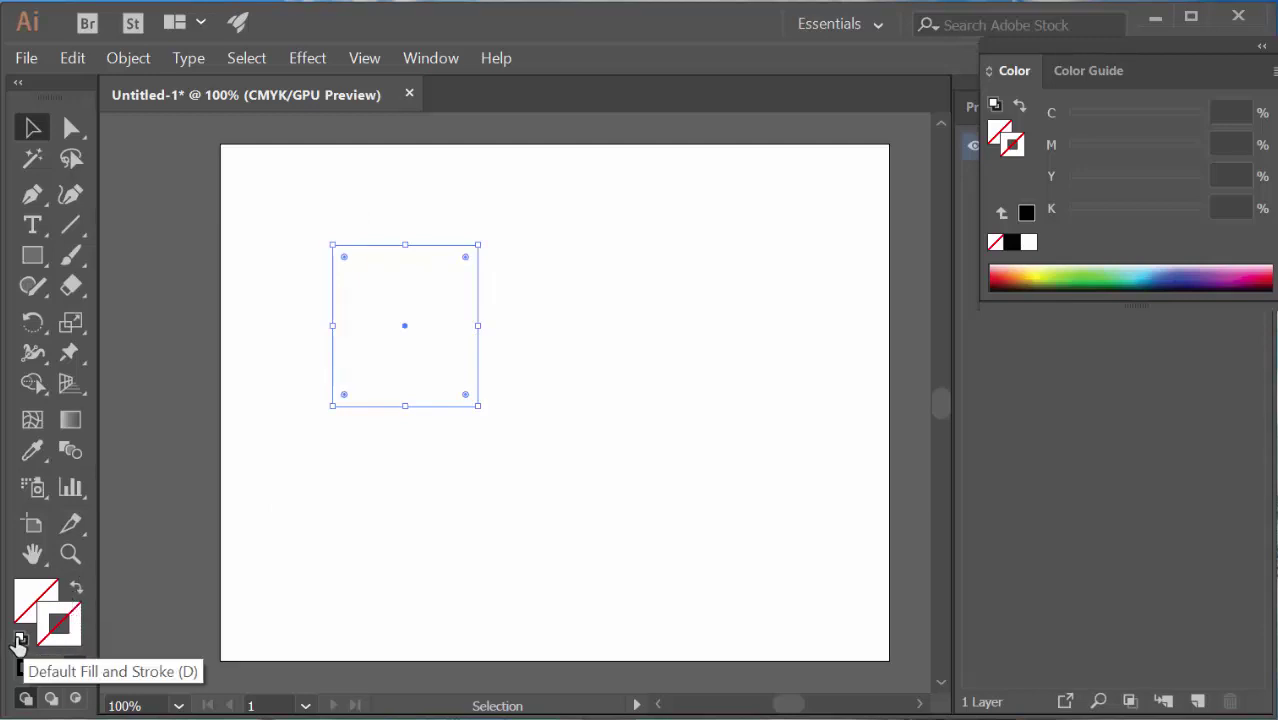
left_click(20, 639)
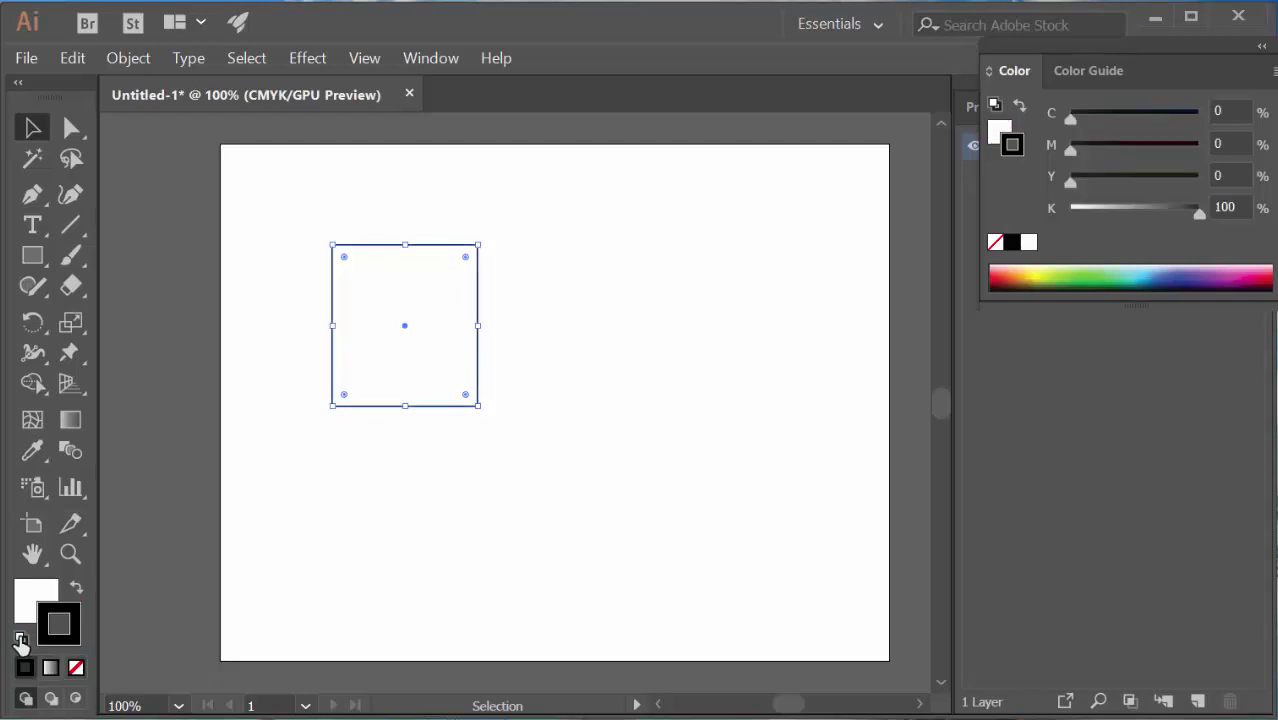
left_click(431, 58)
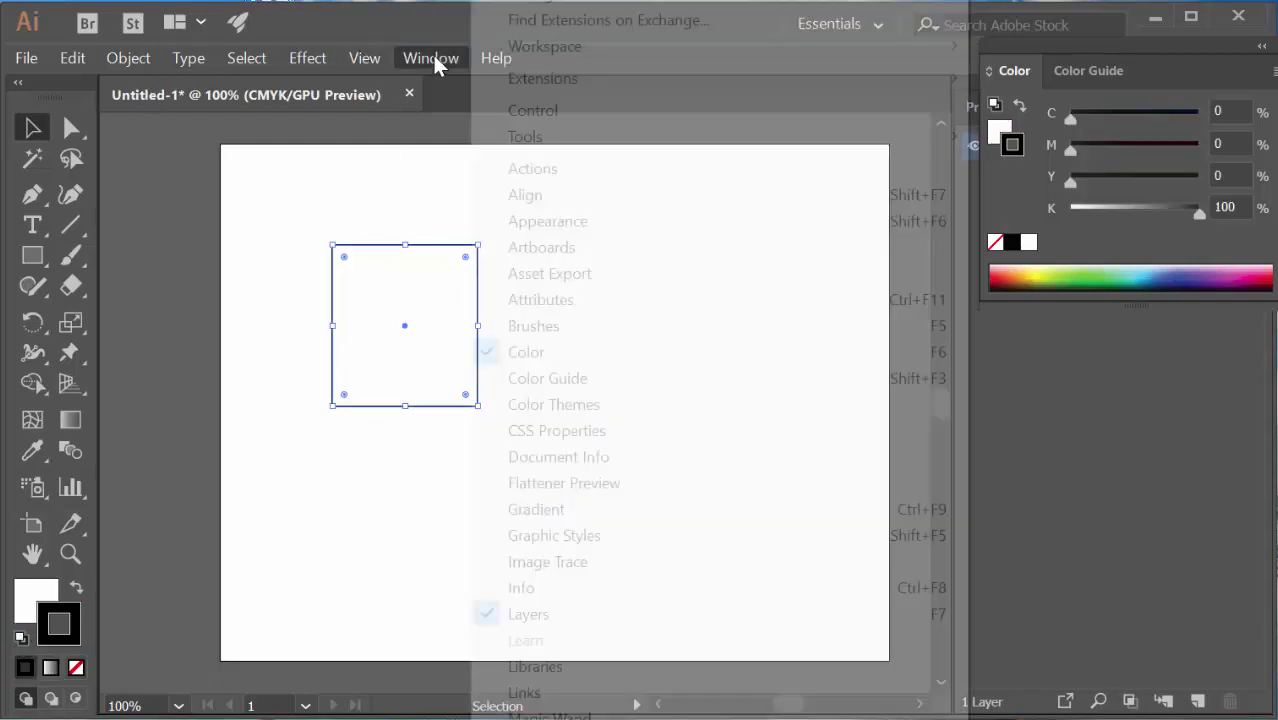
left_click(536, 116)
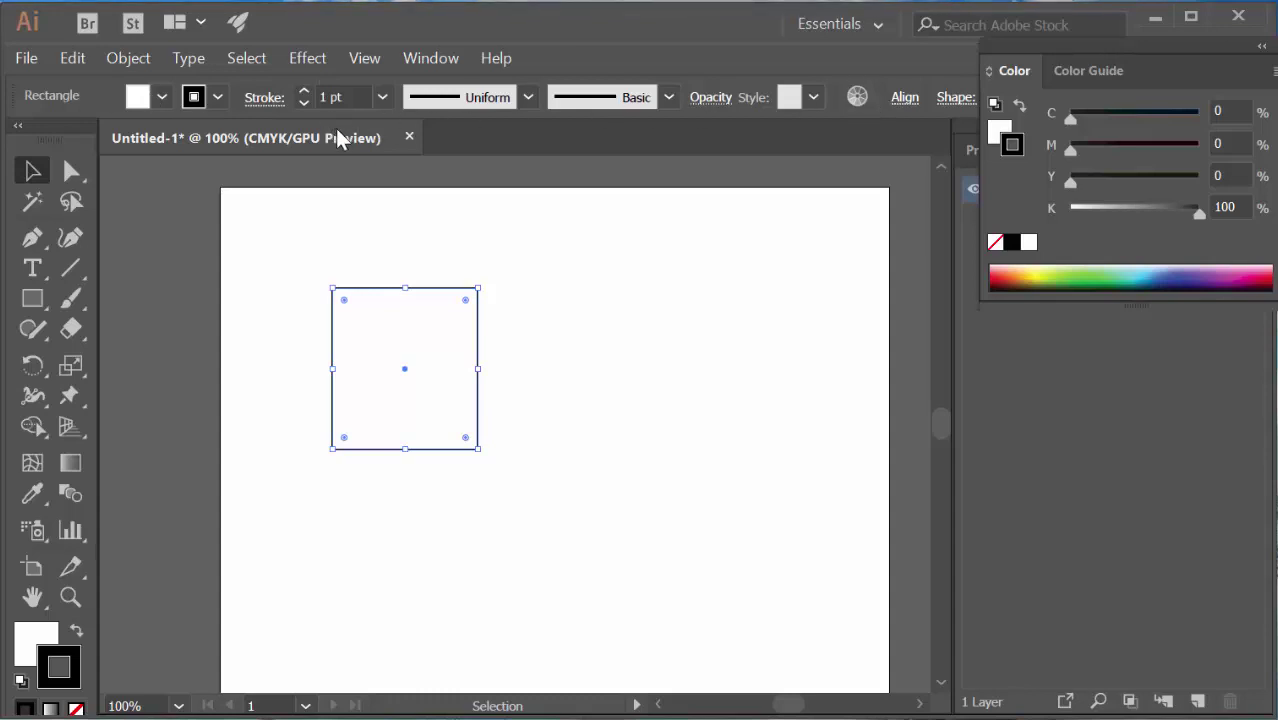
- Set the rectangle's stroke weight to 4 pt and fill it with the orange-red swatch
left_click(304, 91)
left_click(304, 91)
left_click(161, 96)
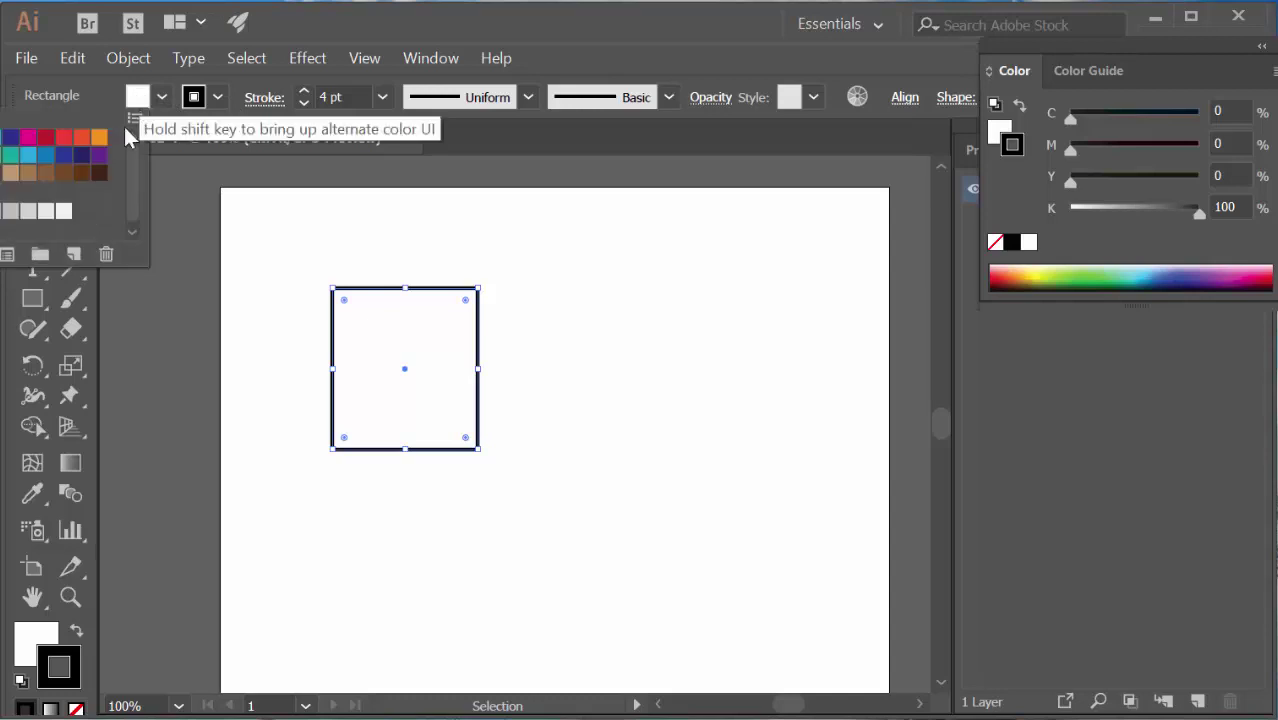
left_click(81, 137)
left_click(164, 203)
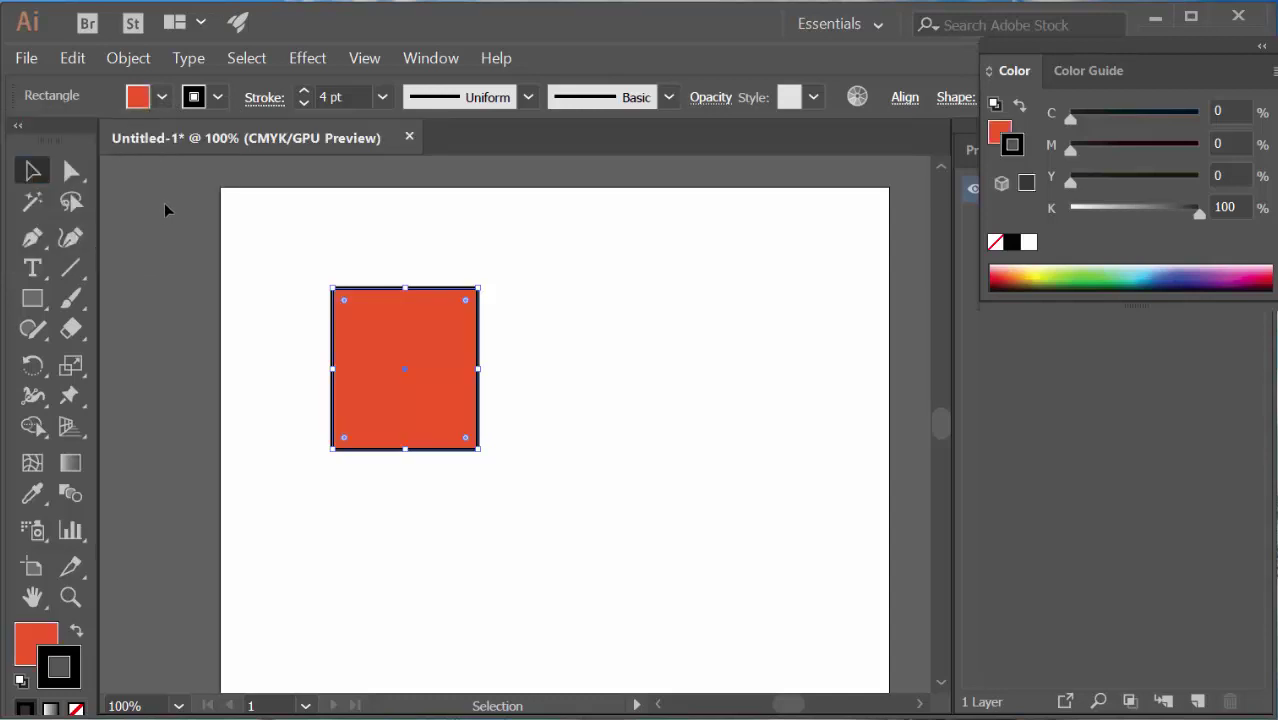
- Try flattening the rectangle from its upper edge and widening it to the right, and undo both resizes
left_click(33, 174)
left_click_drag(405, 289, 397, 401)
left_click_drag(482, 423, 607, 424)
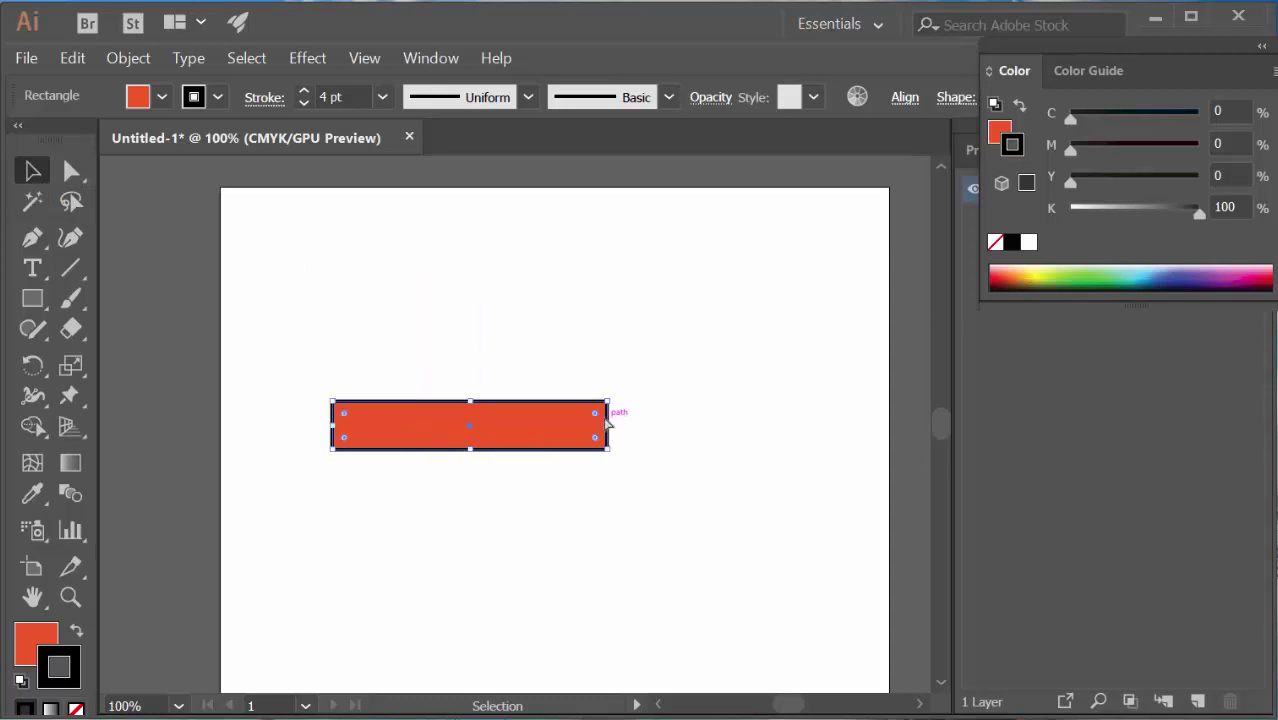
key("ctrl+z")
key("ctrl+z")
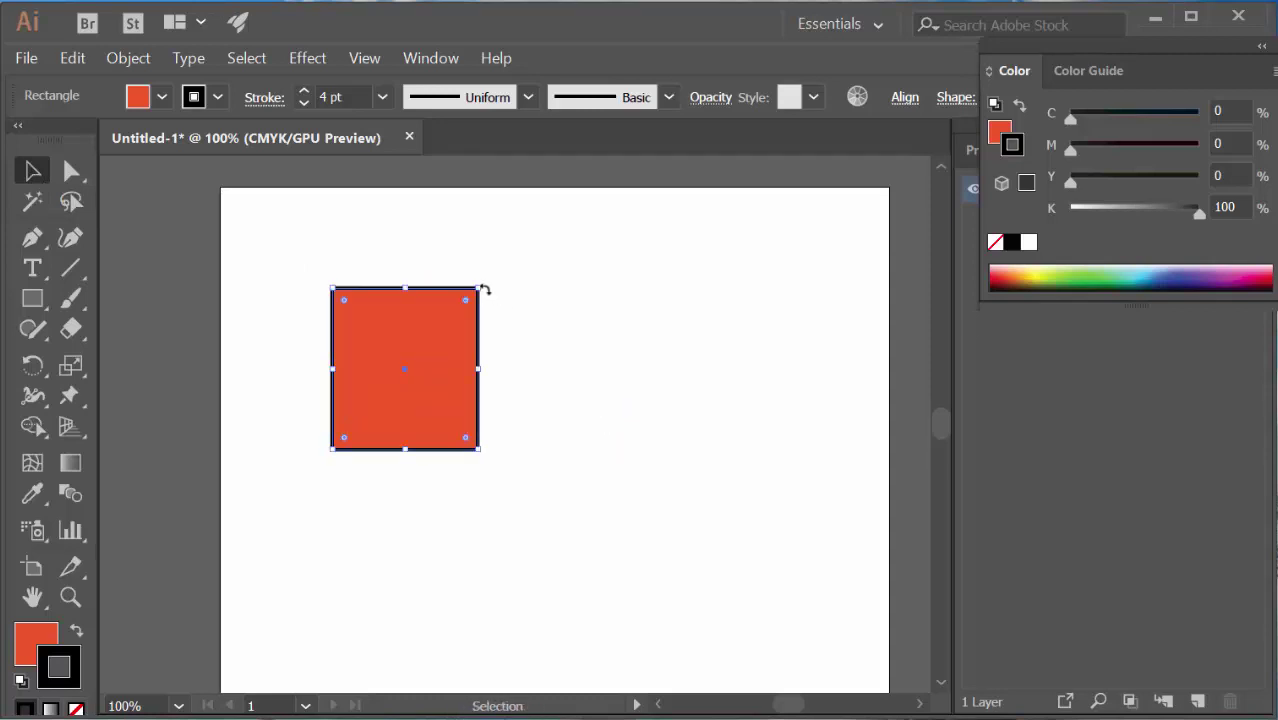
- Try rotating the orange-red rectangle from its upper-right corner and delete the rectangle
left_click_drag(482, 289, 503, 263)
key("Delete")
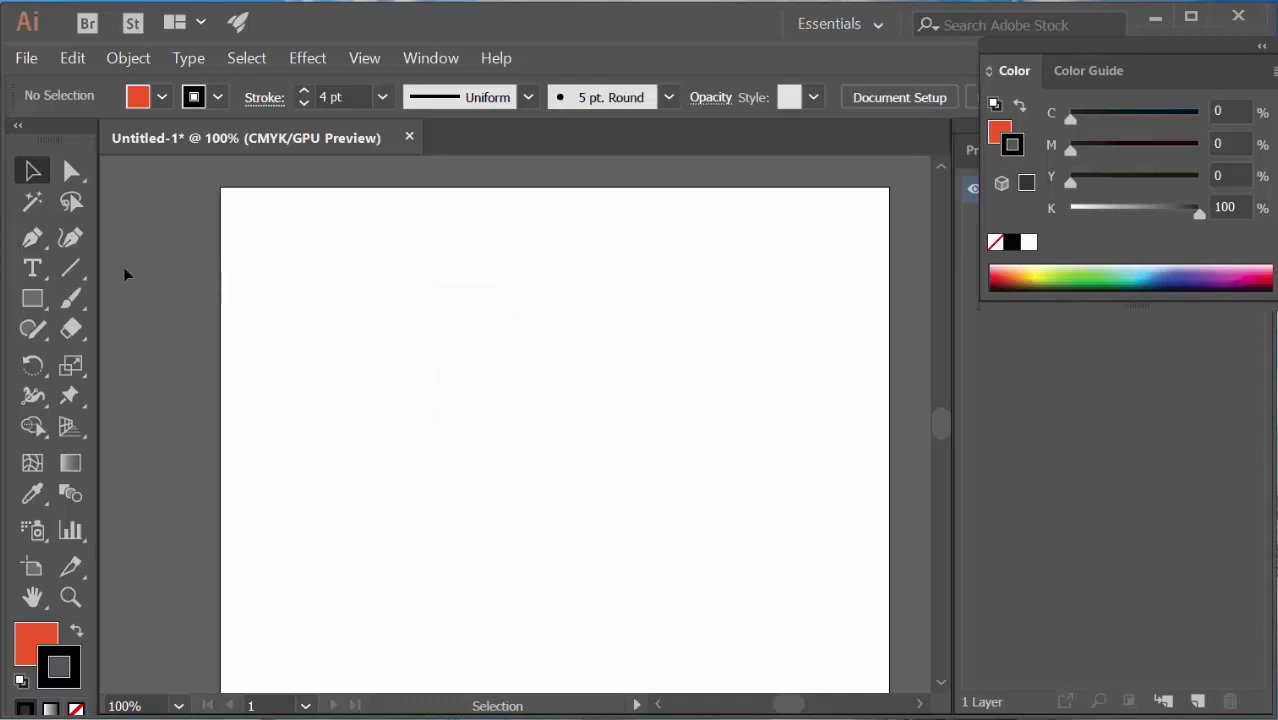
- Draw an orange-red square with the Rectangle tool left of the artboard's centre, and return to the Selection tool
left_click(33, 300)
left_click_drag(293, 281, 417, 525)
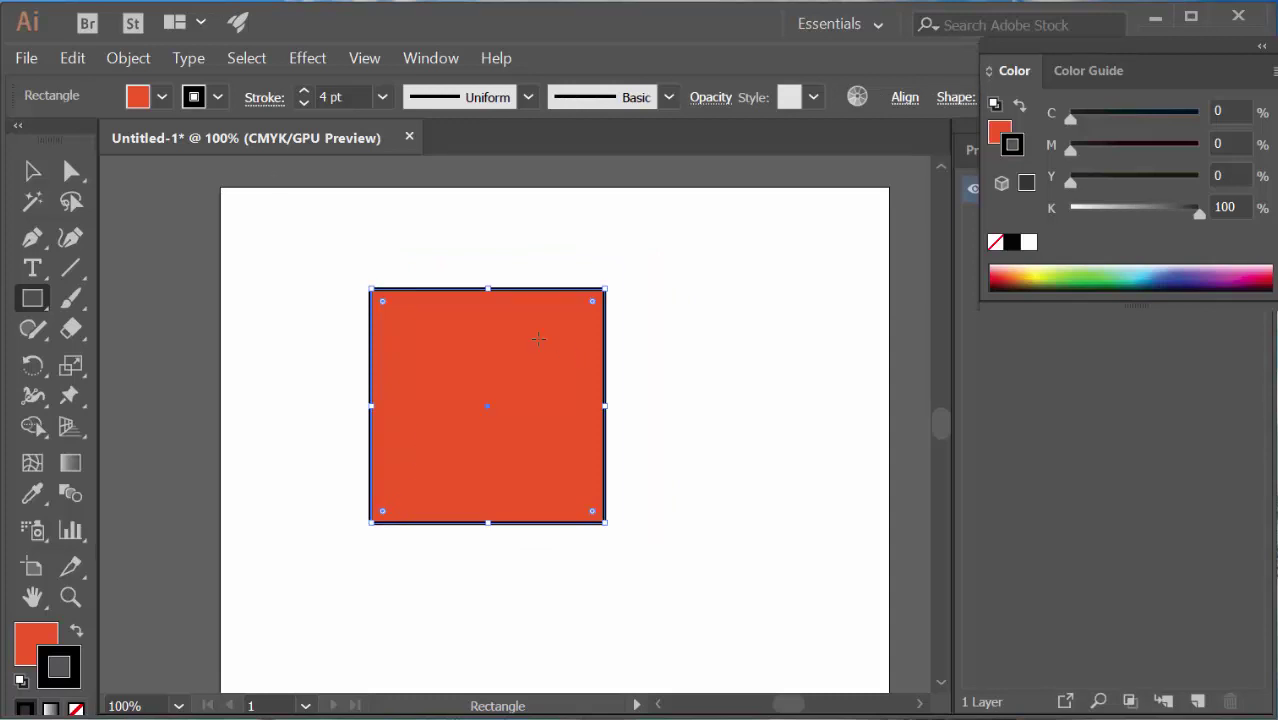
key("v")
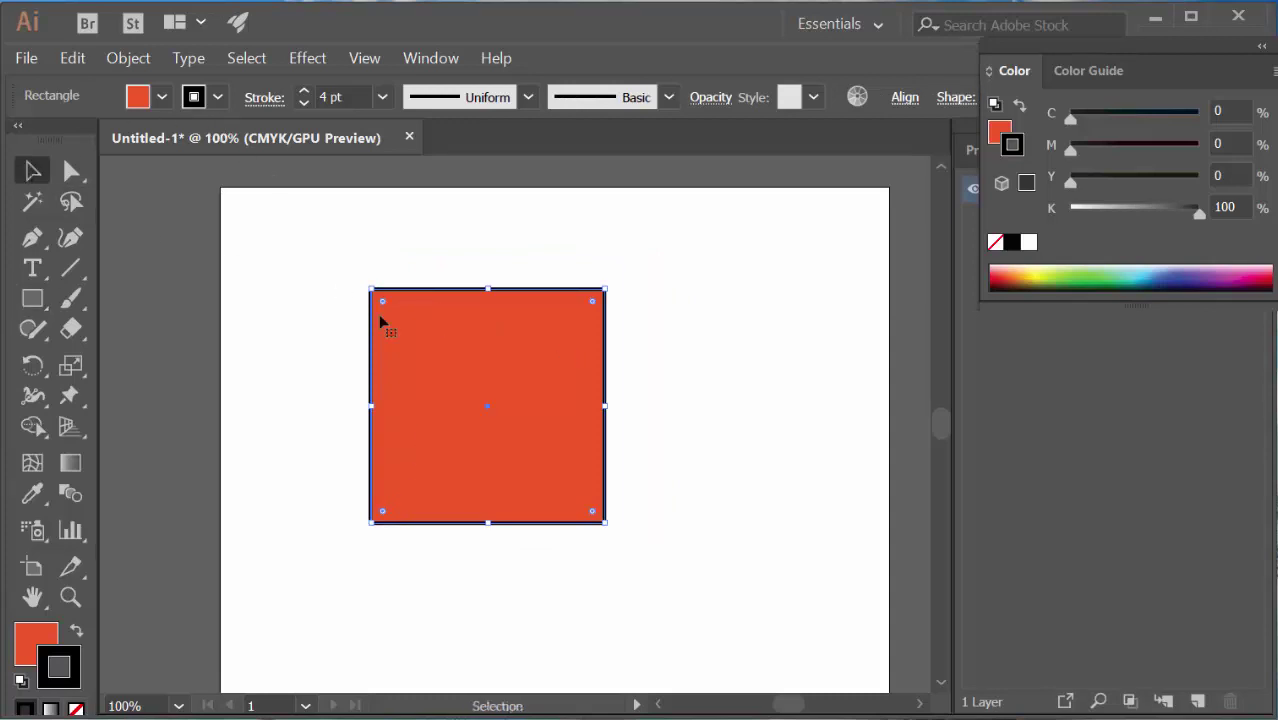
- Draw a large circle beside the square's right side with the Ellipse tool, undoing the trial ellipses
left_click(32, 298)
left_click(118, 362)
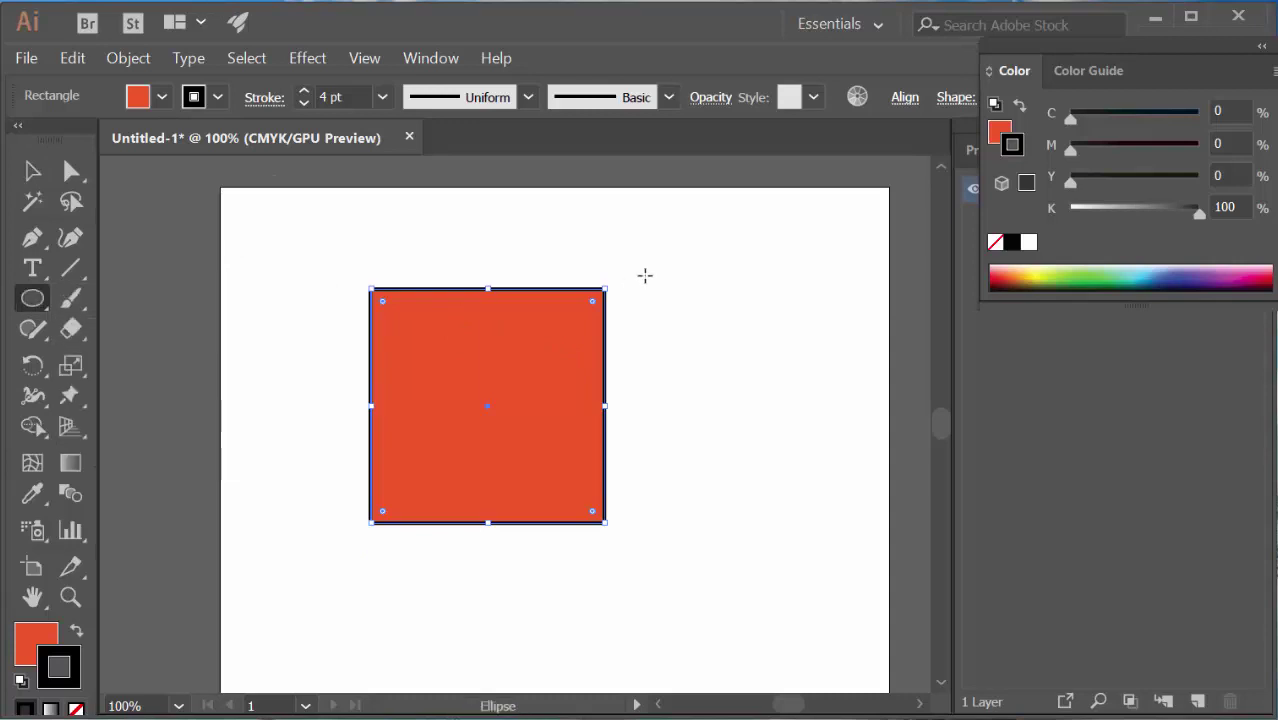
left_click_drag(647, 270, 700, 375)
mouse_move(729, 402)
left_mouse_down()
mouse_move(799, 476)
mouse_move(742, 418)
left_mouse_up()
key("ctrl+z")
left_click_drag(751, 368, 659, 455)
key("ctrl+z")
left_click_drag(684, 289, 818, 490)
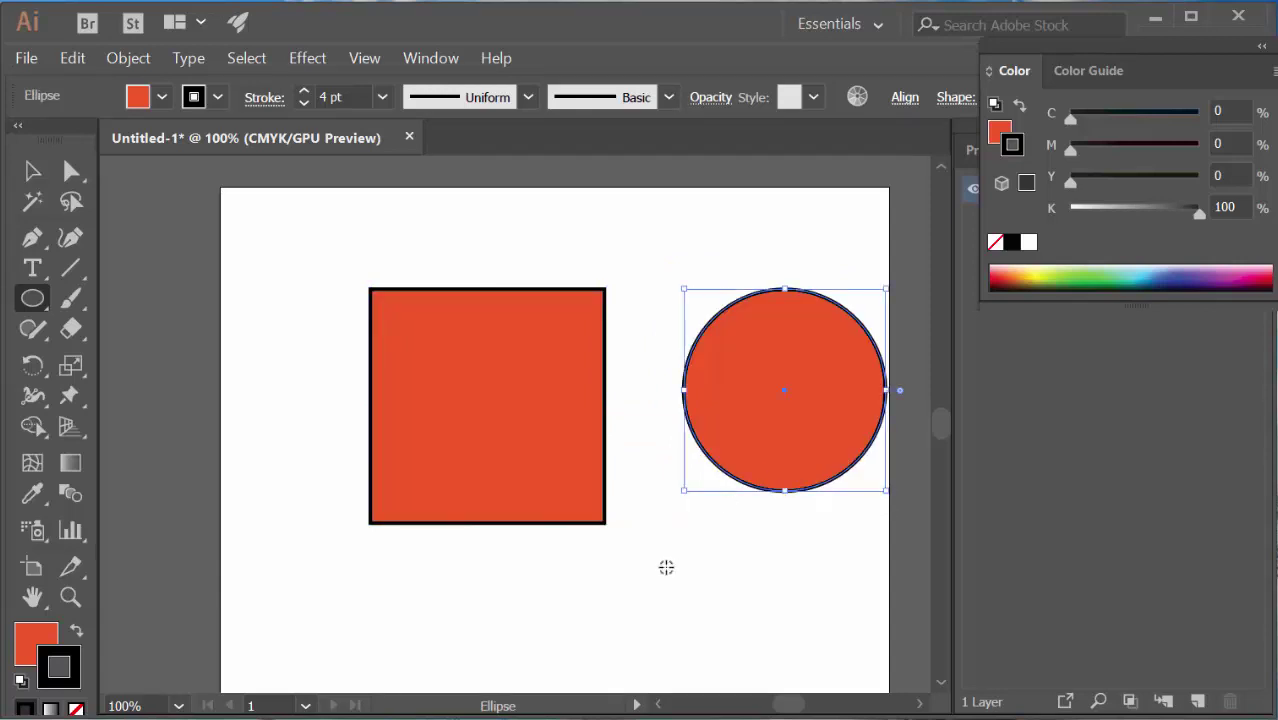
- Draw a smaller circle overlapping the square's lower-right corner
left_click_drag(666, 567, 716, 428)
key("alt+space")
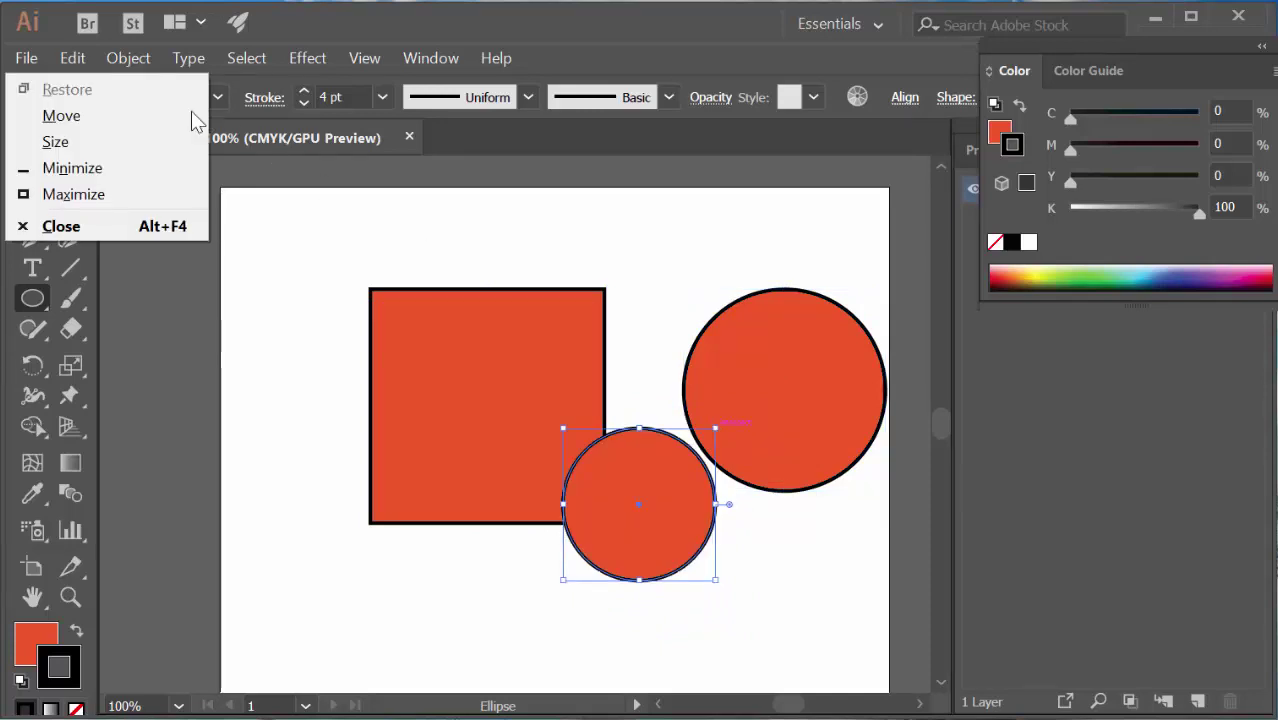
left_click(347, 32)
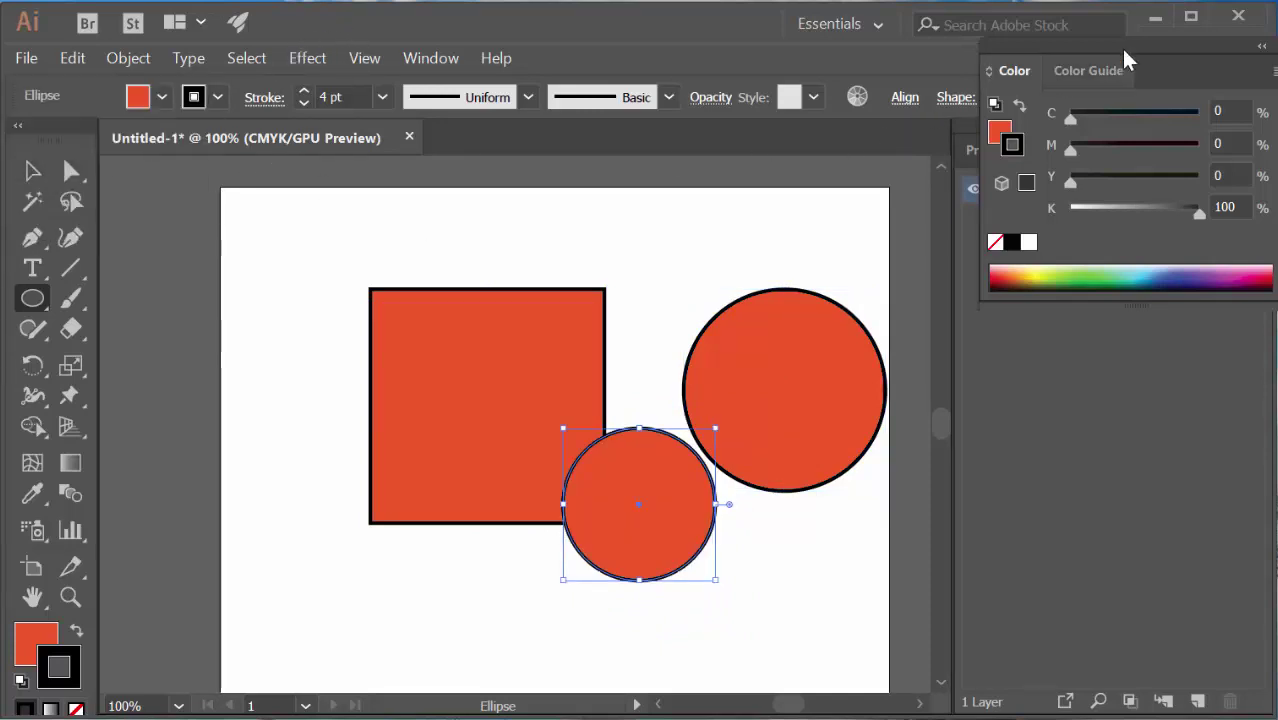
- Move the floating Color panel down clear of the Layers list and expand Layer 1 to show its objects
left_click_drag(1124, 52, 1062, 280)
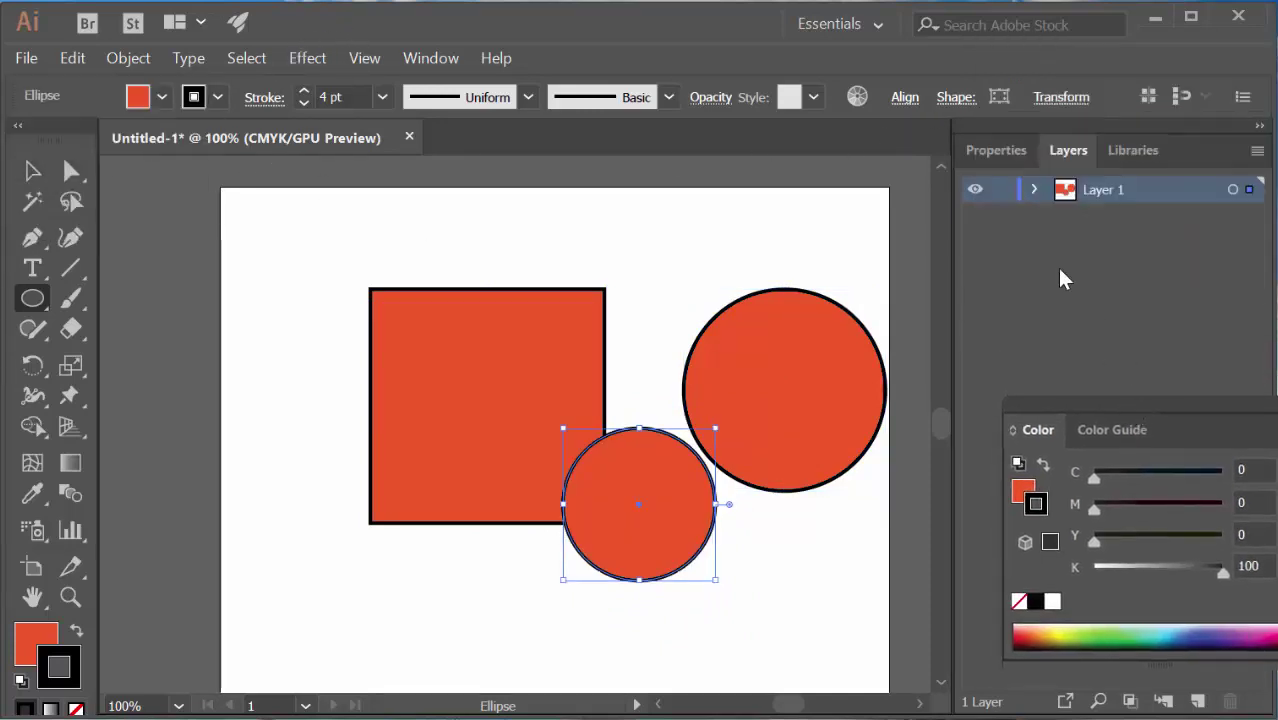
left_click(1034, 189)
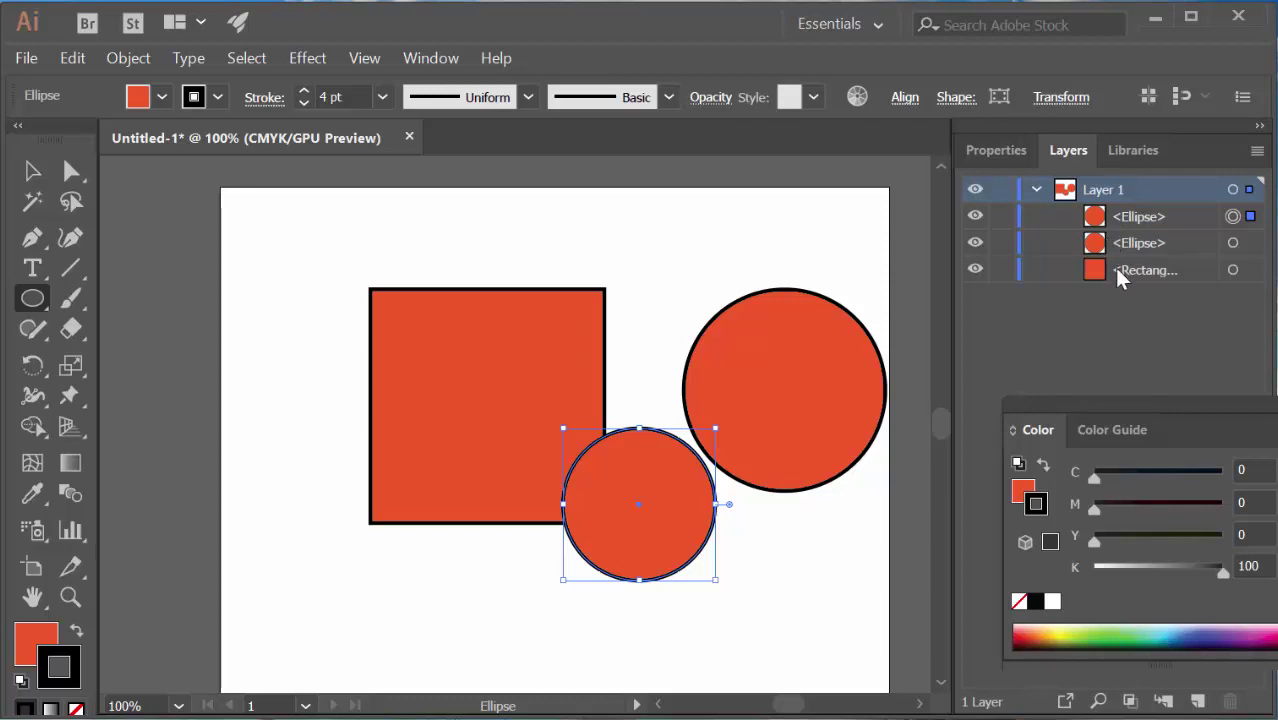
left_click_drag(1110, 412, 1128, 456)
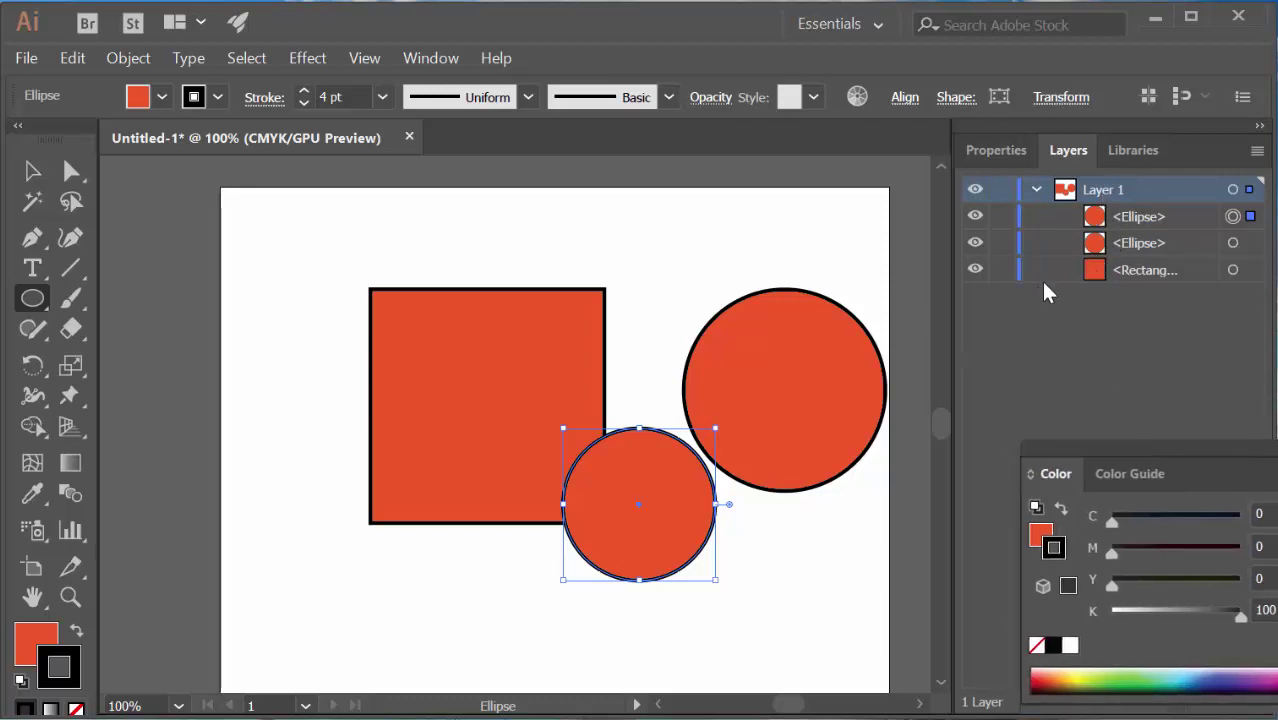
- Reorder the objects in Layer 1 so that both ellipses sit below the rectangle, with the small circle lowest
left_click(1102, 271)
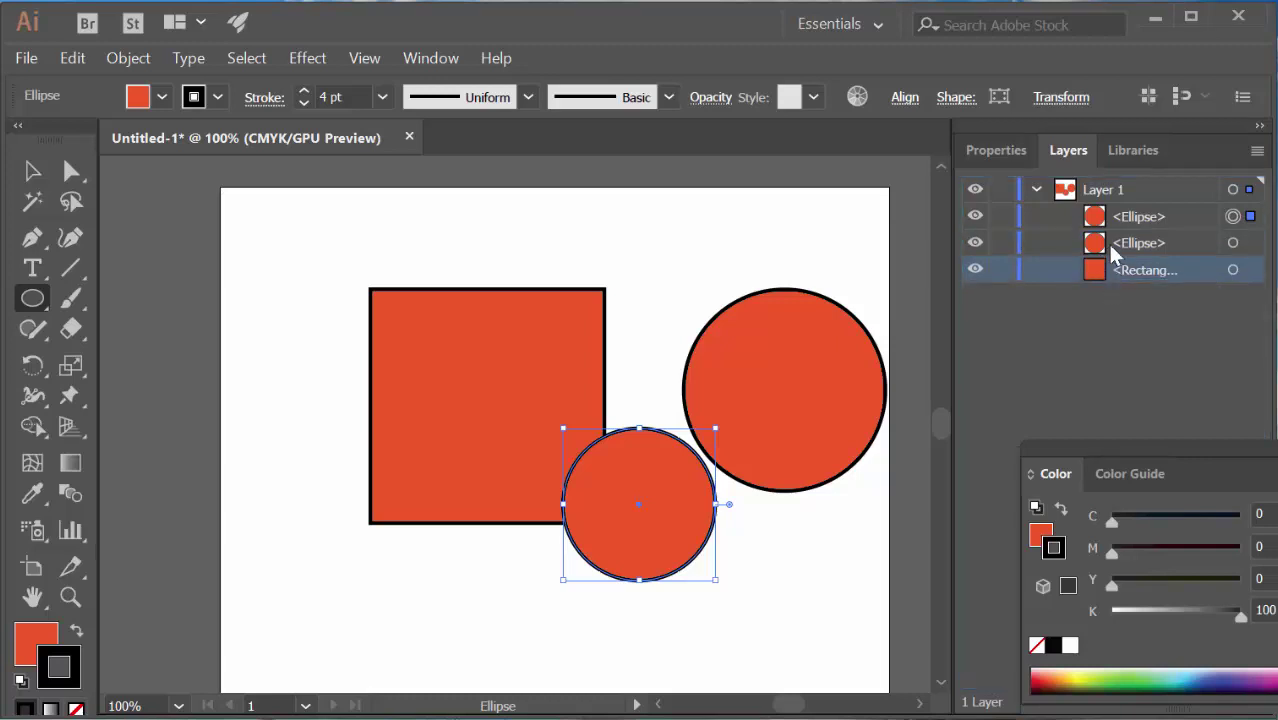
left_click_drag(1112, 247, 1112, 280)
left_click_drag(1123, 216, 1127, 280)
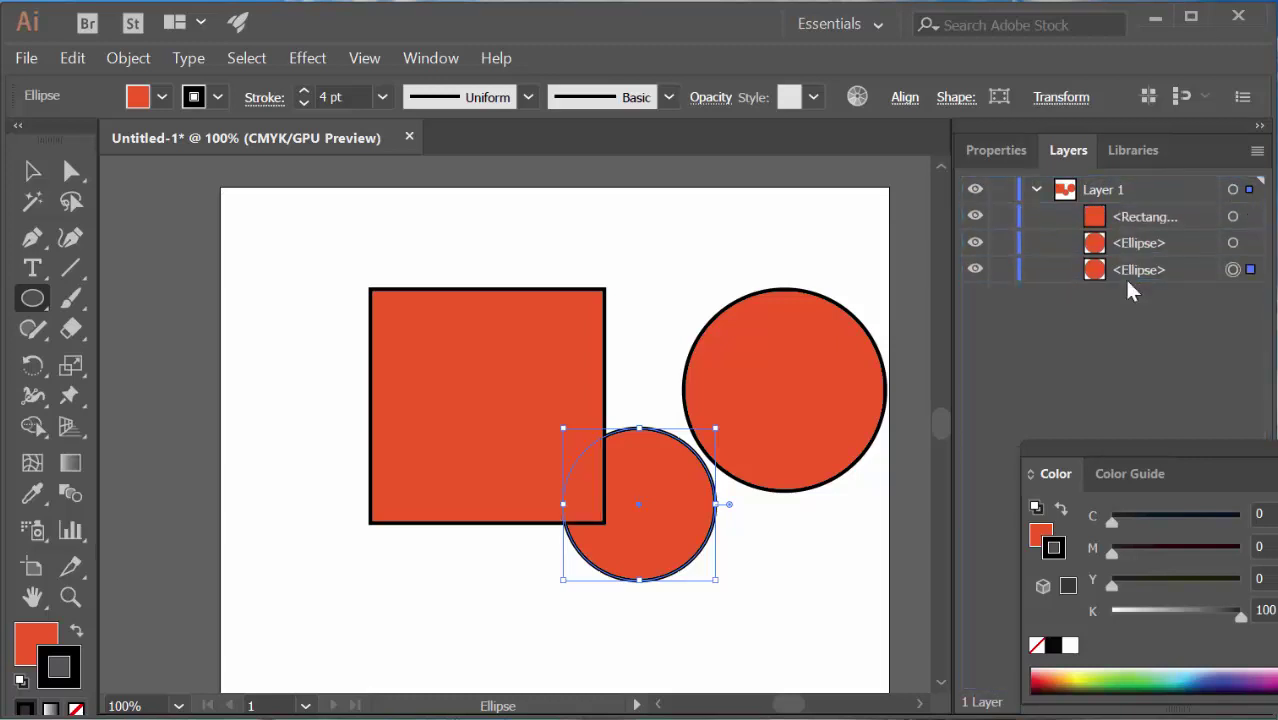
- Reposition the application window to reach the Arrange commands and bring the small circle to the front
left_click(33, 171)
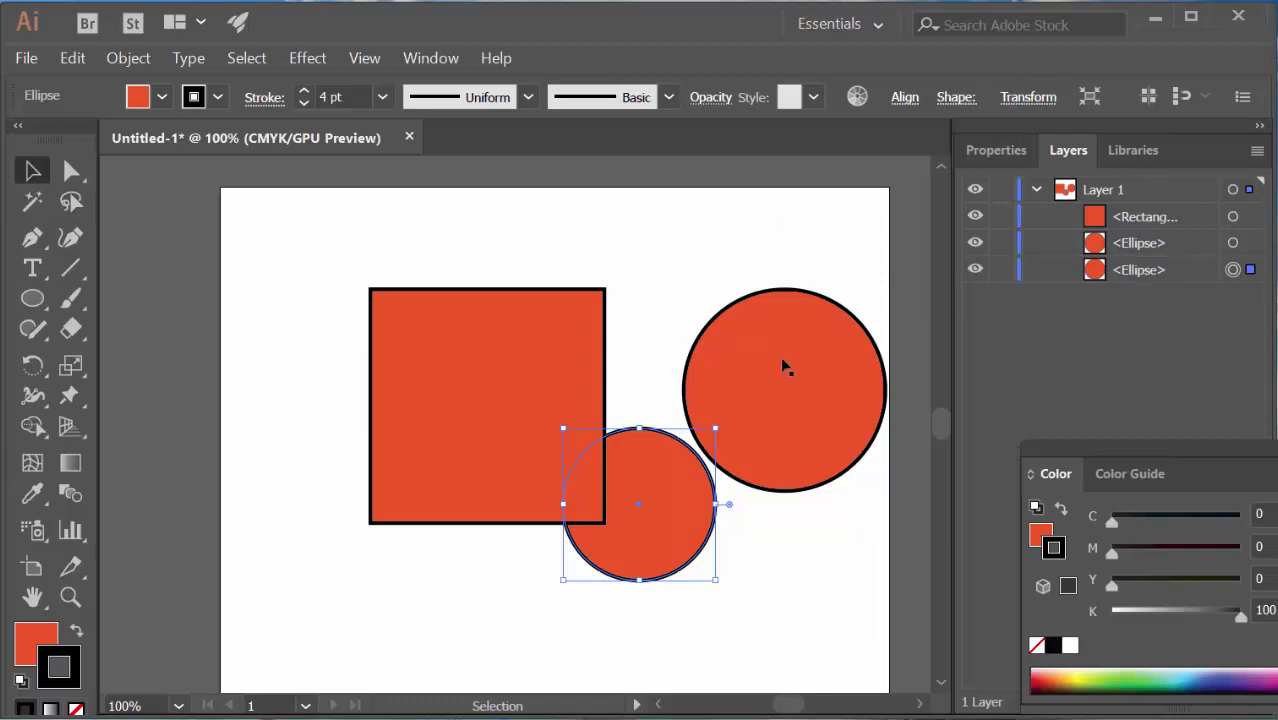
left_click(131, 60)
mouse_move(230, 1)
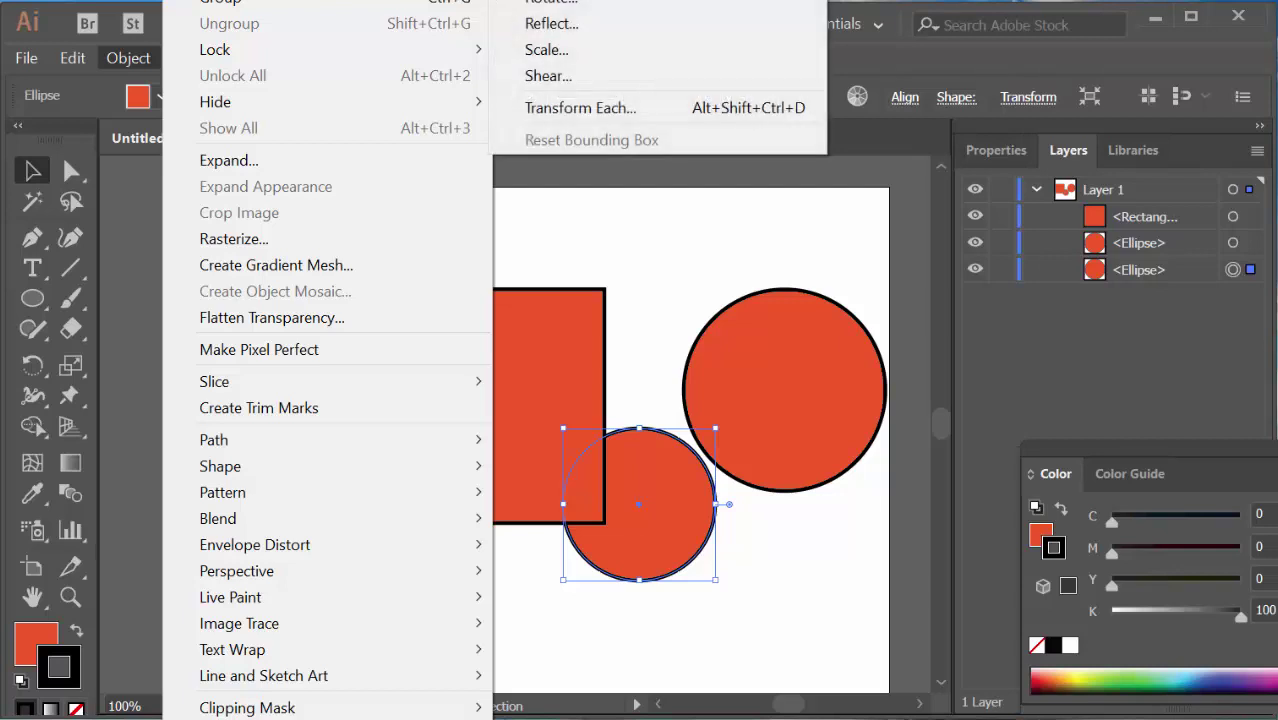
left_click(986, 60)
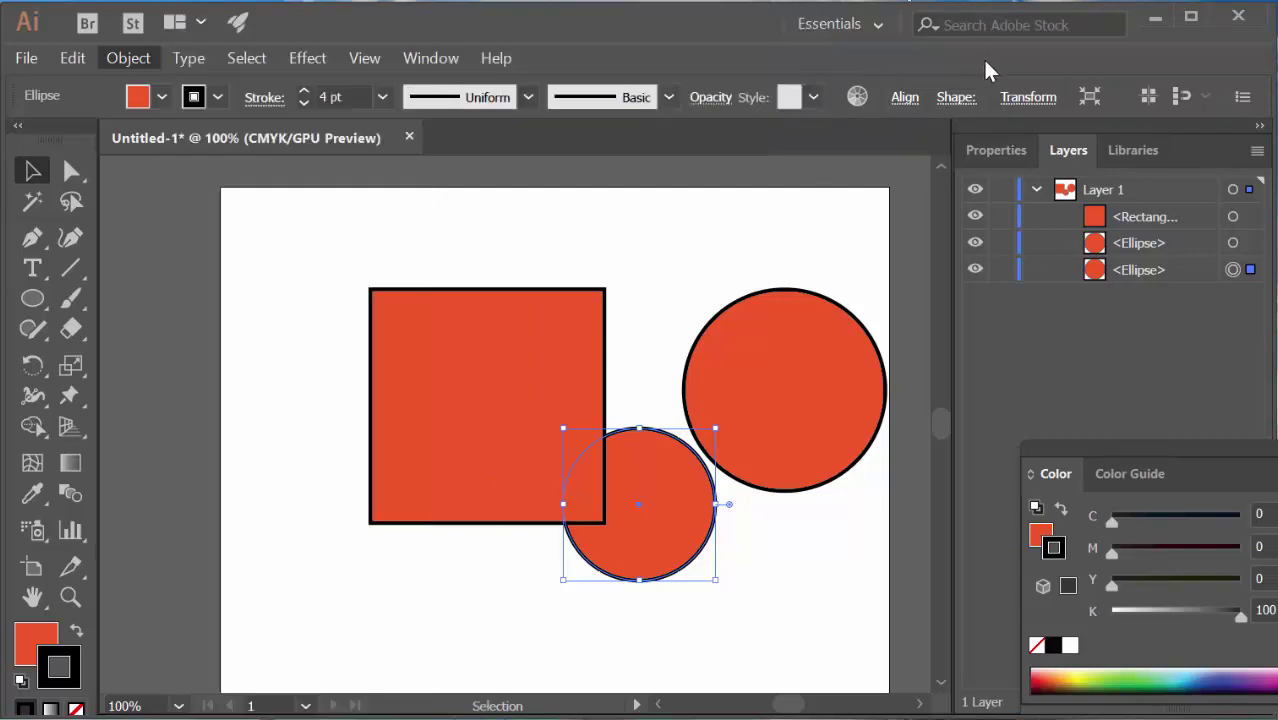
left_click_drag(729, 11, 727, 0)
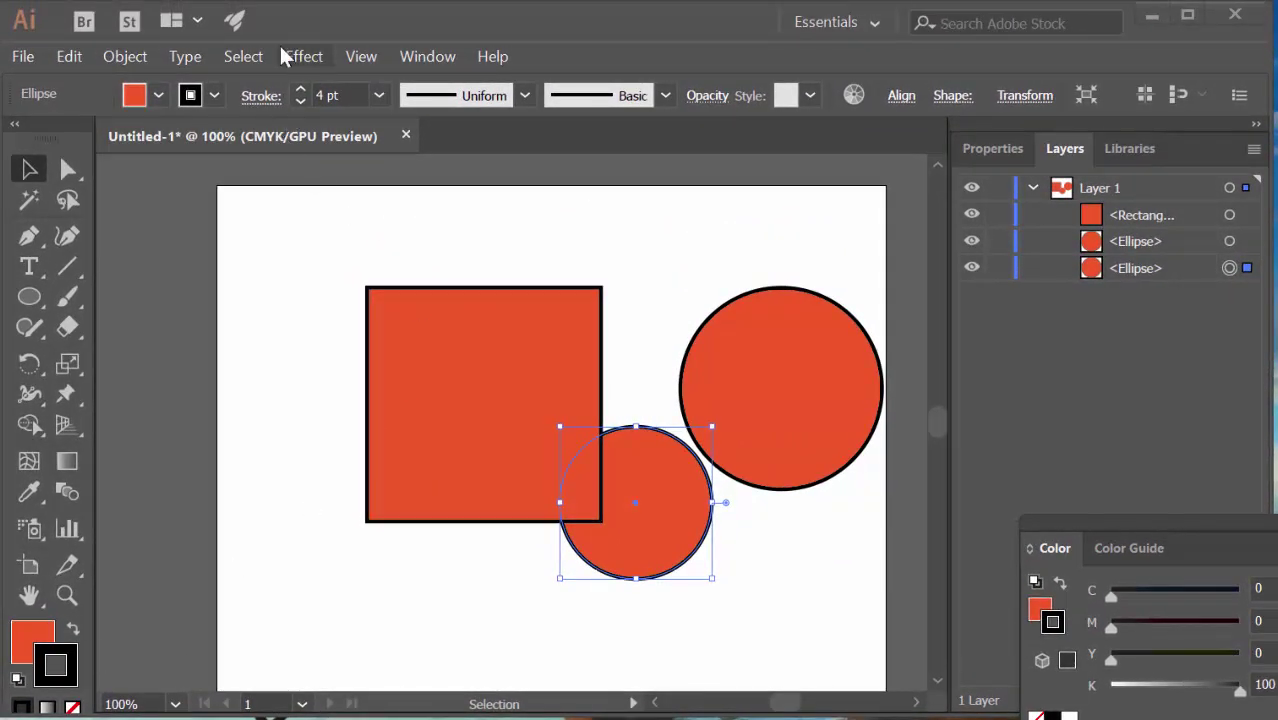
left_click(145, 58)
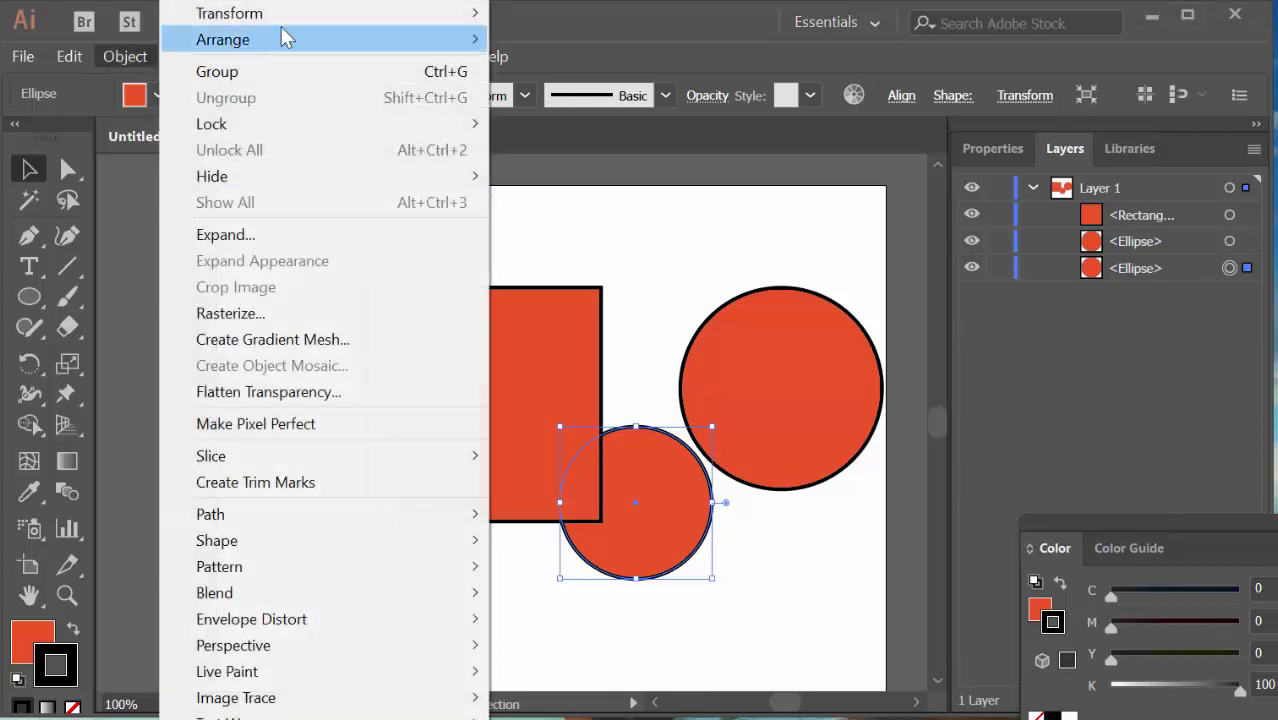
mouse_move(320, 40)
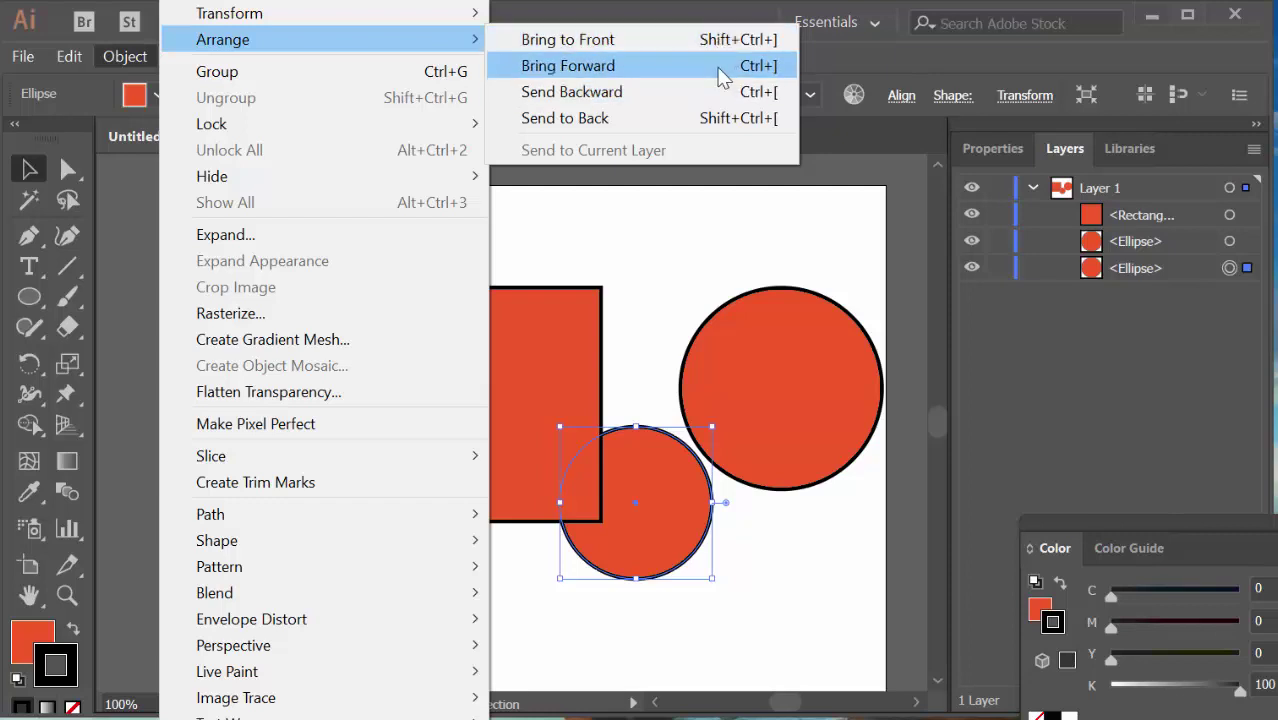
left_click(655, 39)
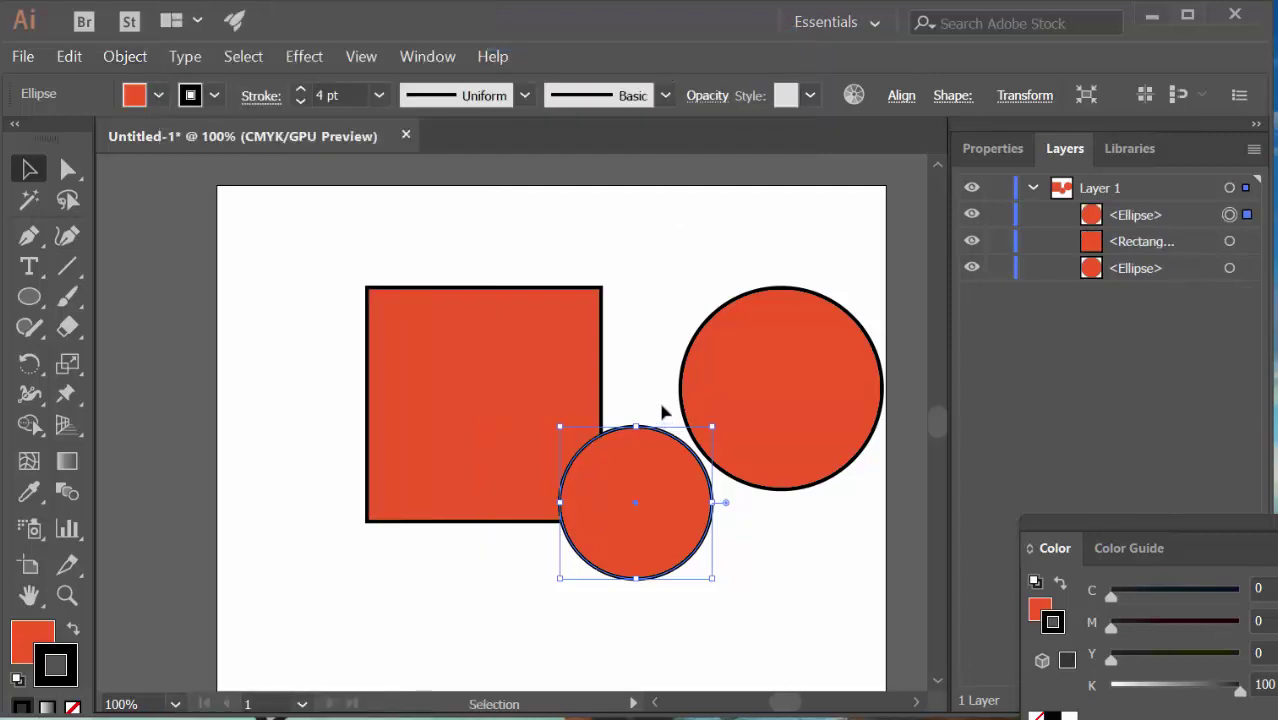
- Move the small circle up to overlap both the square and the large circle, and send it to the back
left_click_drag(661, 471, 659, 364)
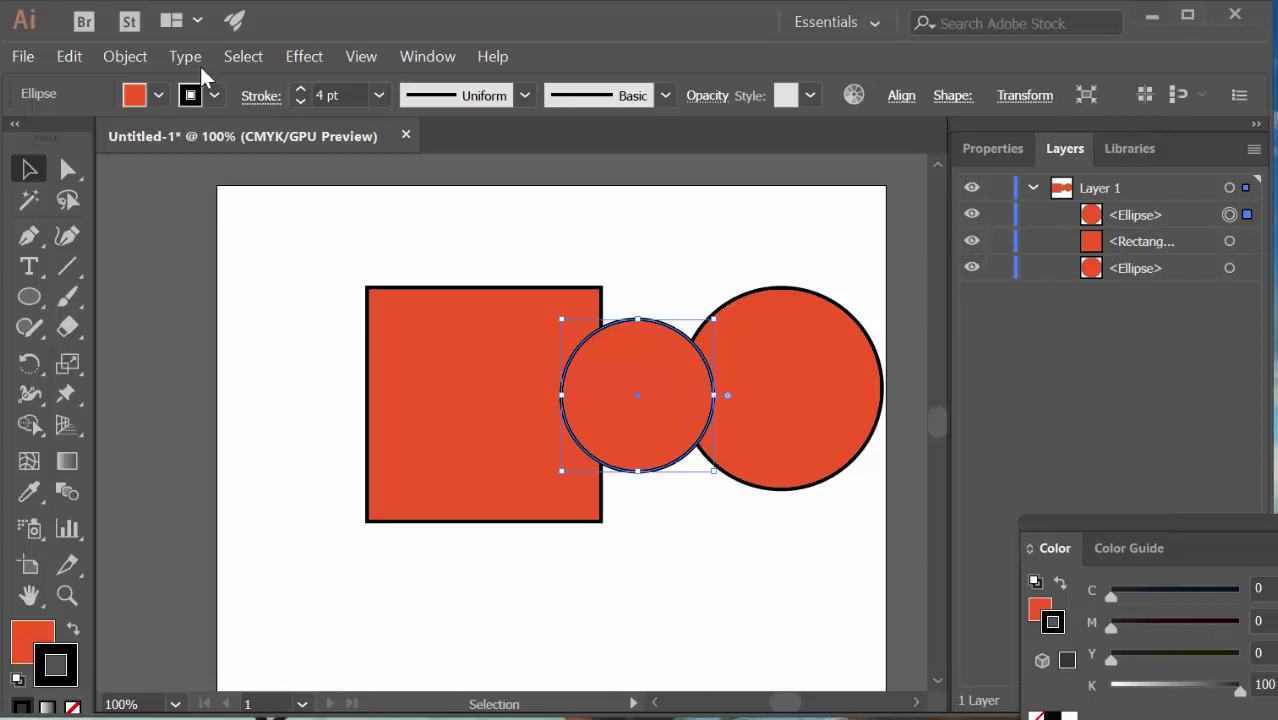
left_click(105, 56)
mouse_move(241, 39)
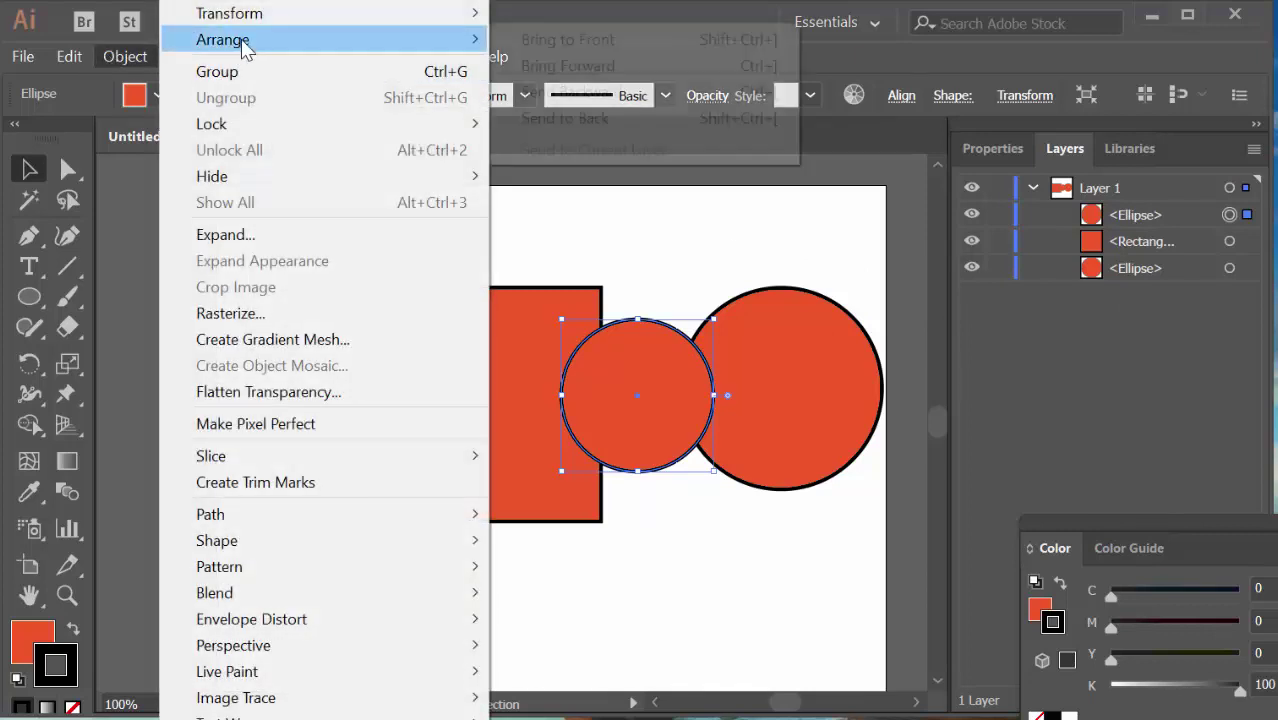
left_click(524, 38)
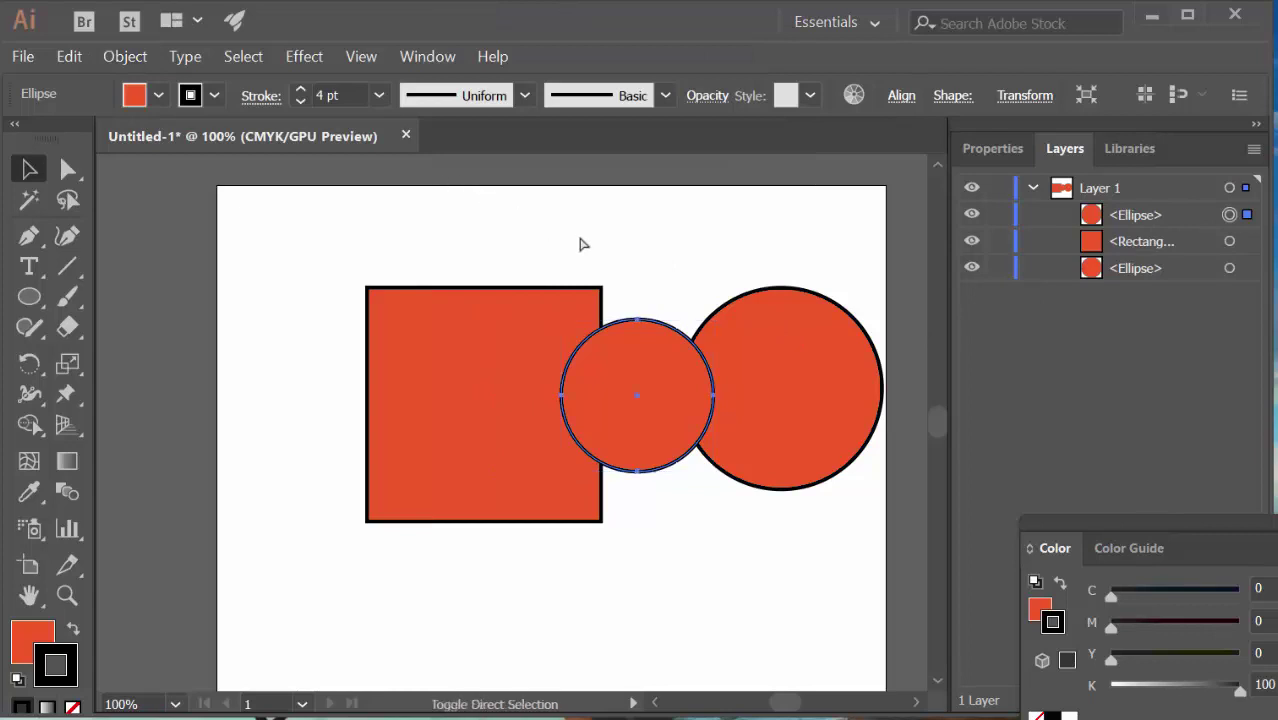
key("ctrl+shift+bracketleft")
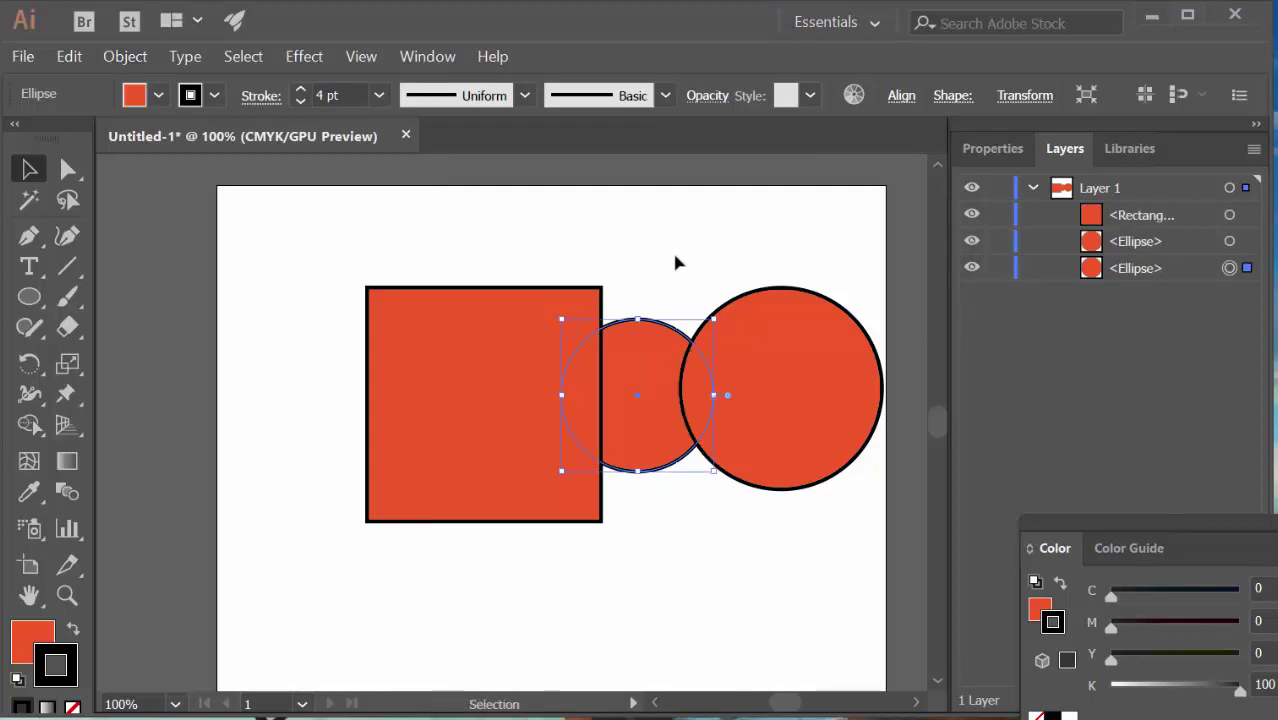
- Collapse and highlight Layer 1, and move the Color panel fully into view beside the artboard
left_click(1032, 189)
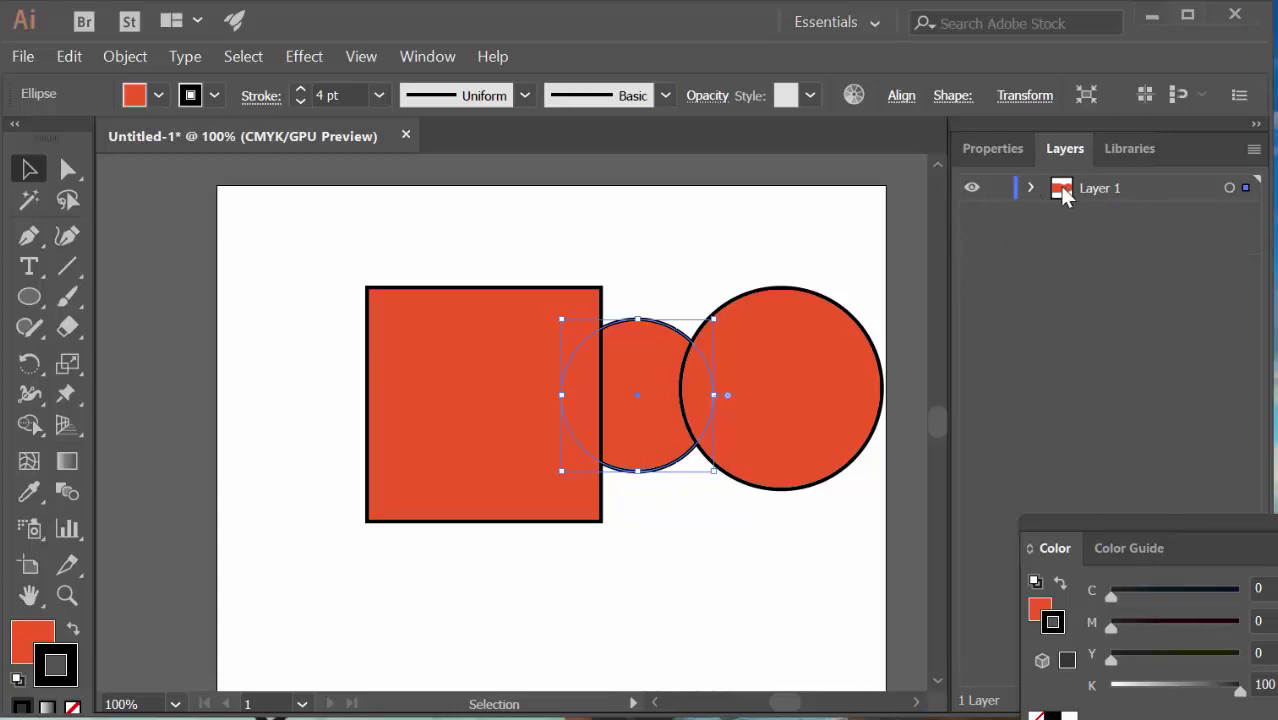
left_click(1061, 189)
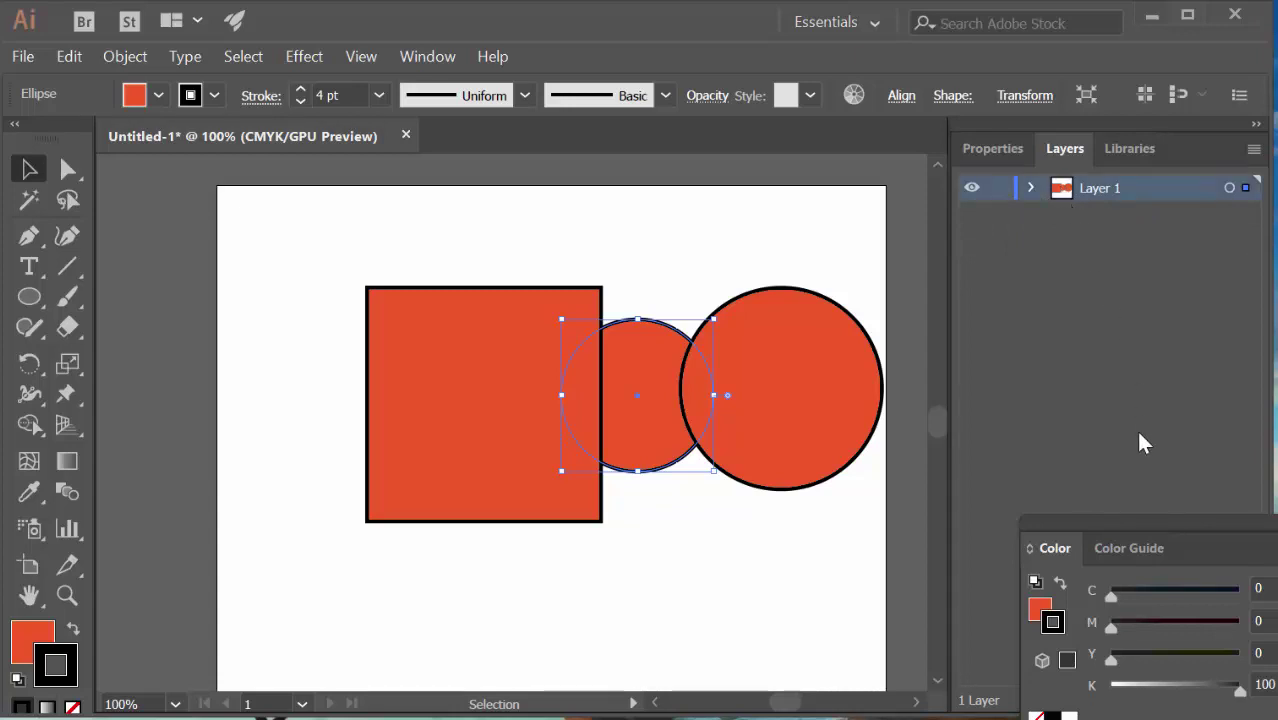
left_click_drag(1132, 526, 983, 403)
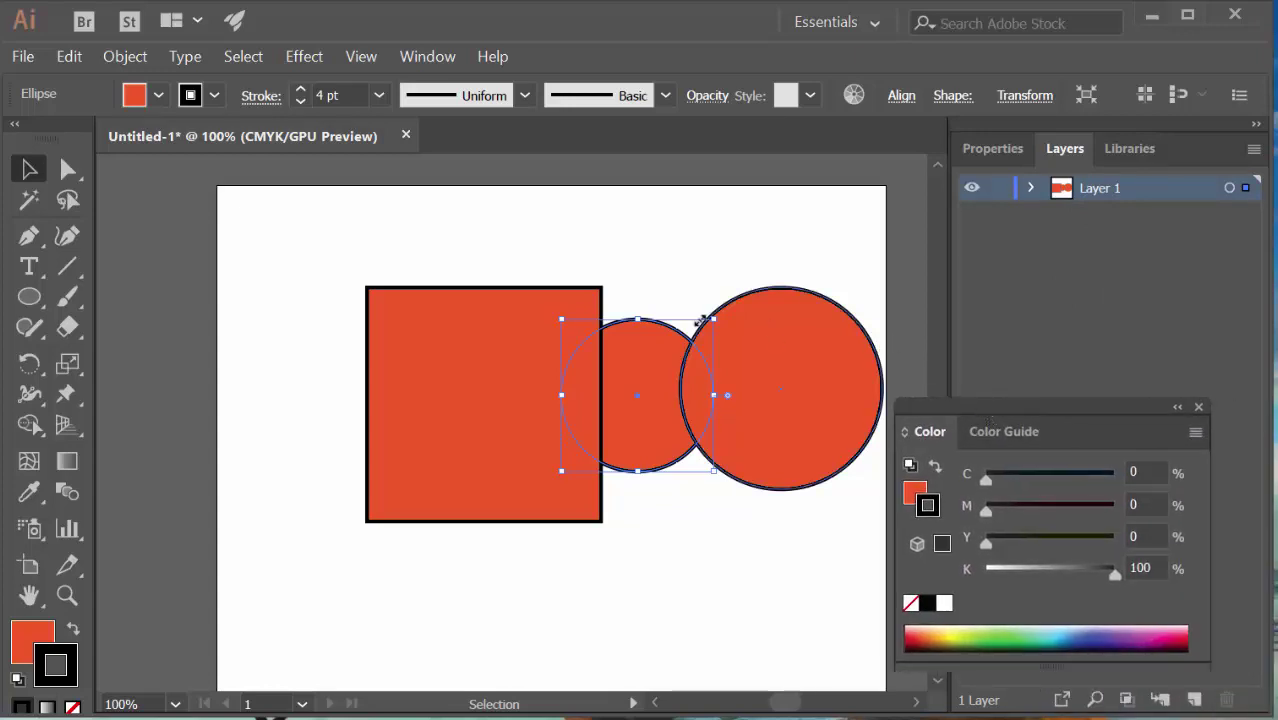
- Select the square and both circles and move them together left and slightly down on the artboard
left_click_drag(878, 520, 878, 518)
left_click_drag(790, 442, 709, 453)
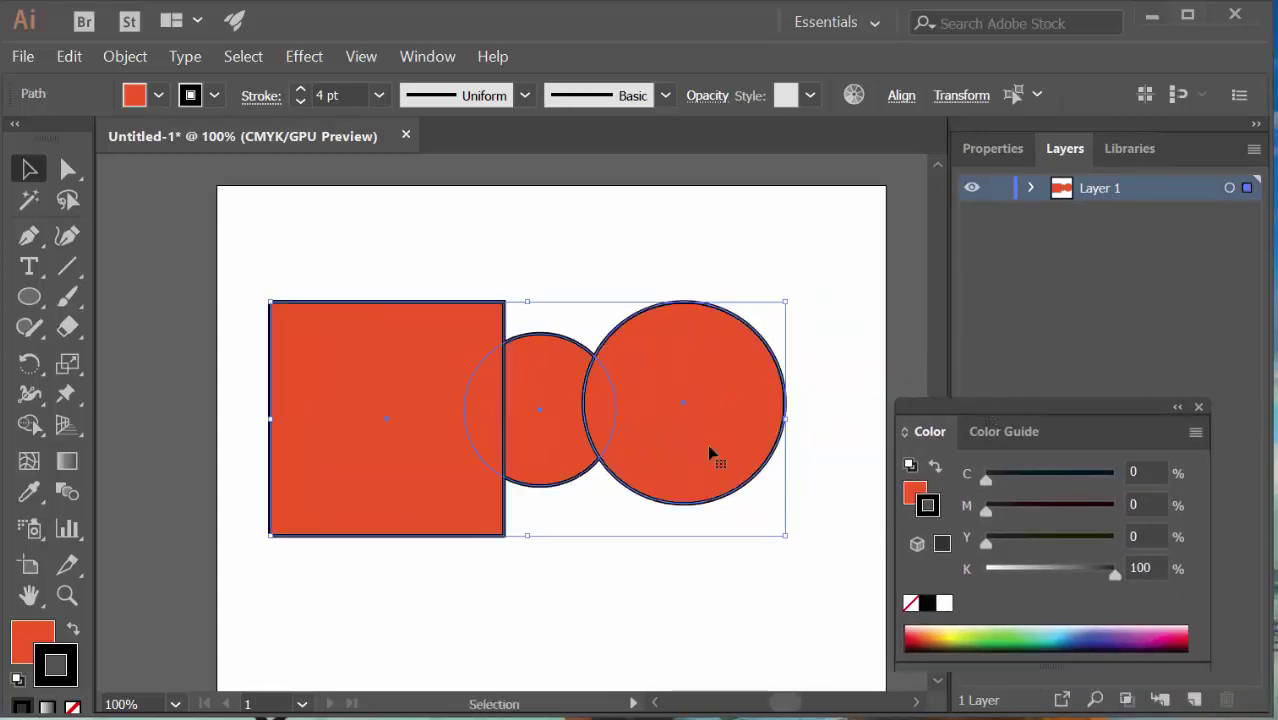
- Close the Color panel, then open the Align panel and move it clear of the shapes
left_click(1198, 406)
left_click(419, 58)
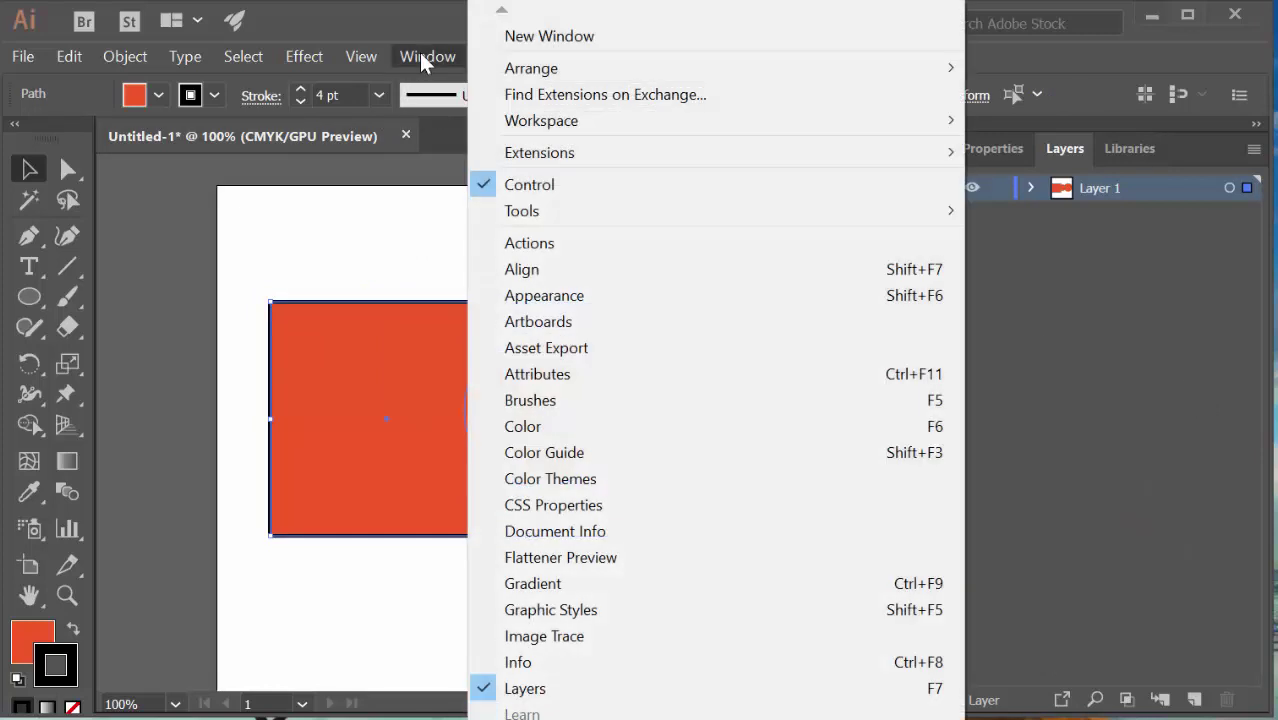
left_click(561, 270)
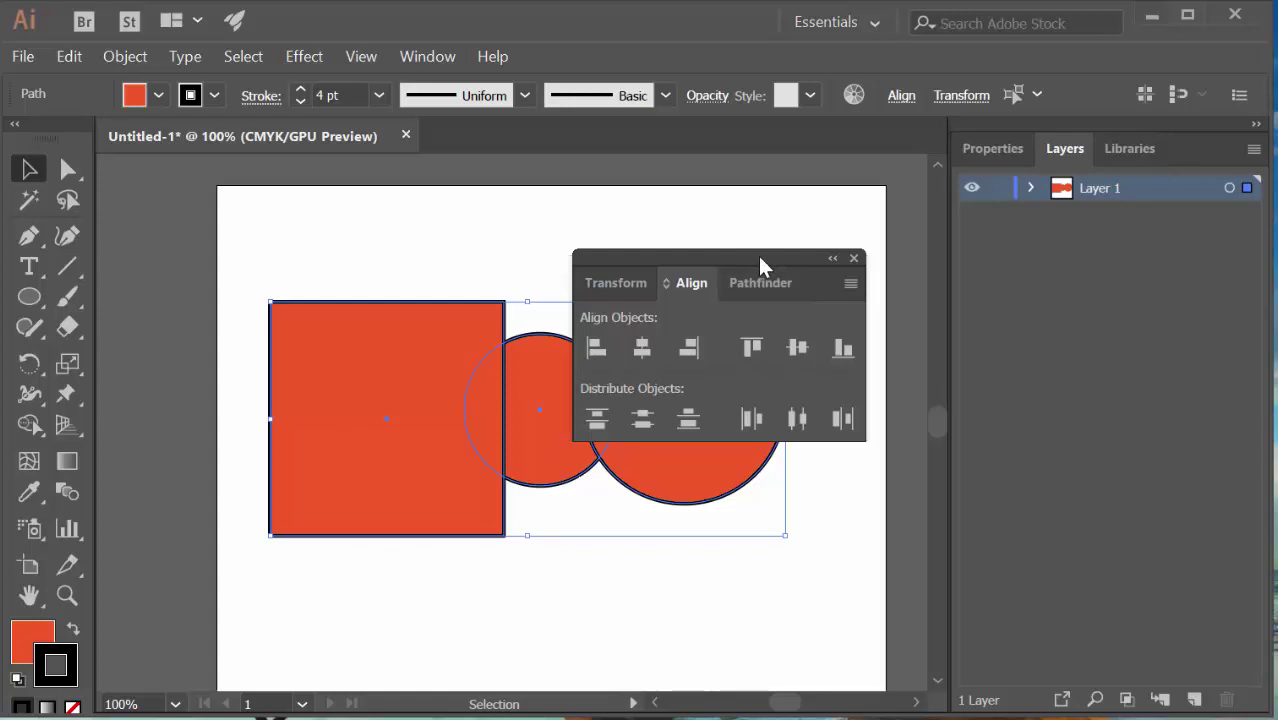
left_click_drag(727, 256, 957, 168)
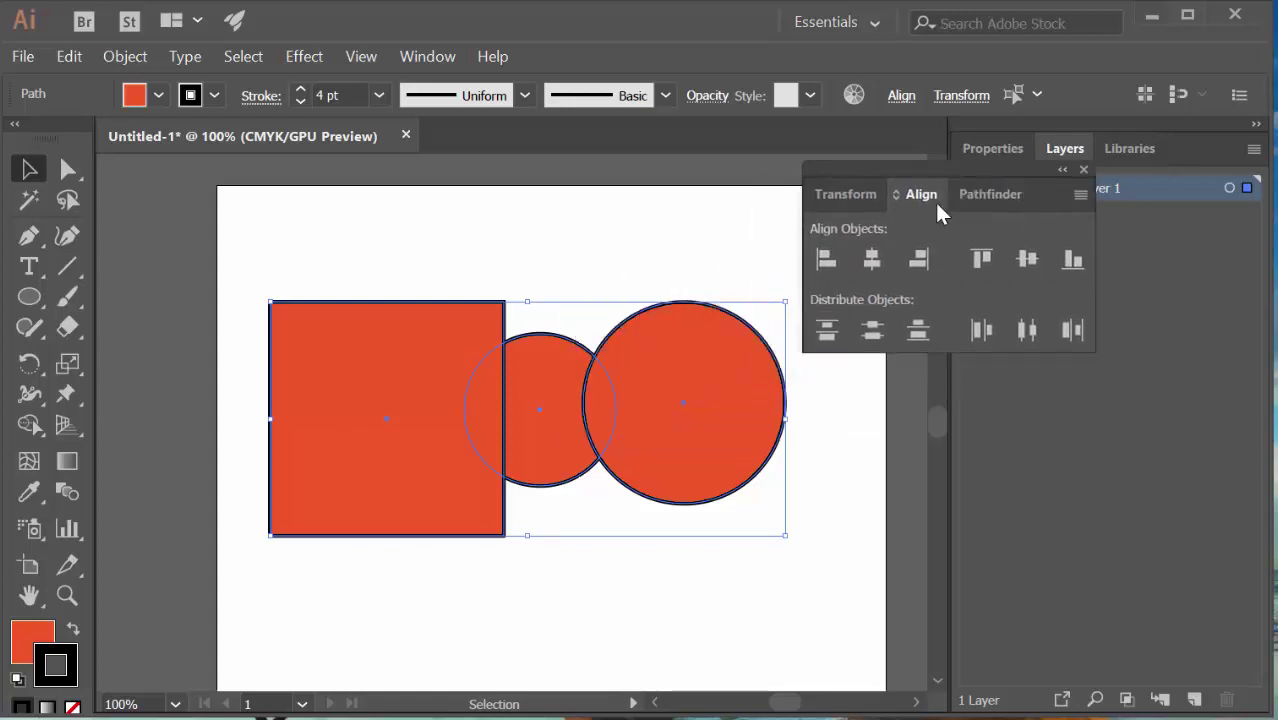
- Show the Transform settings and move the small circle onto the artboard's upper-left corner
left_click(852, 195)
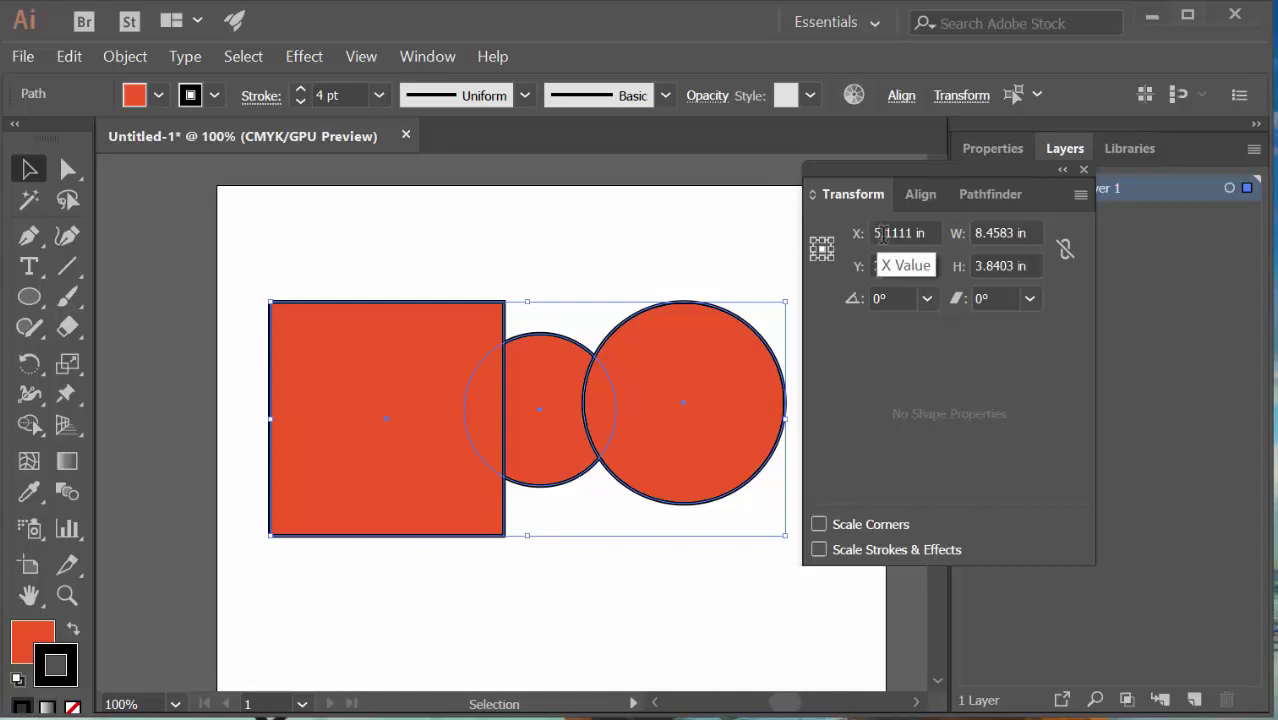
left_click(656, 257)
left_click(556, 376)
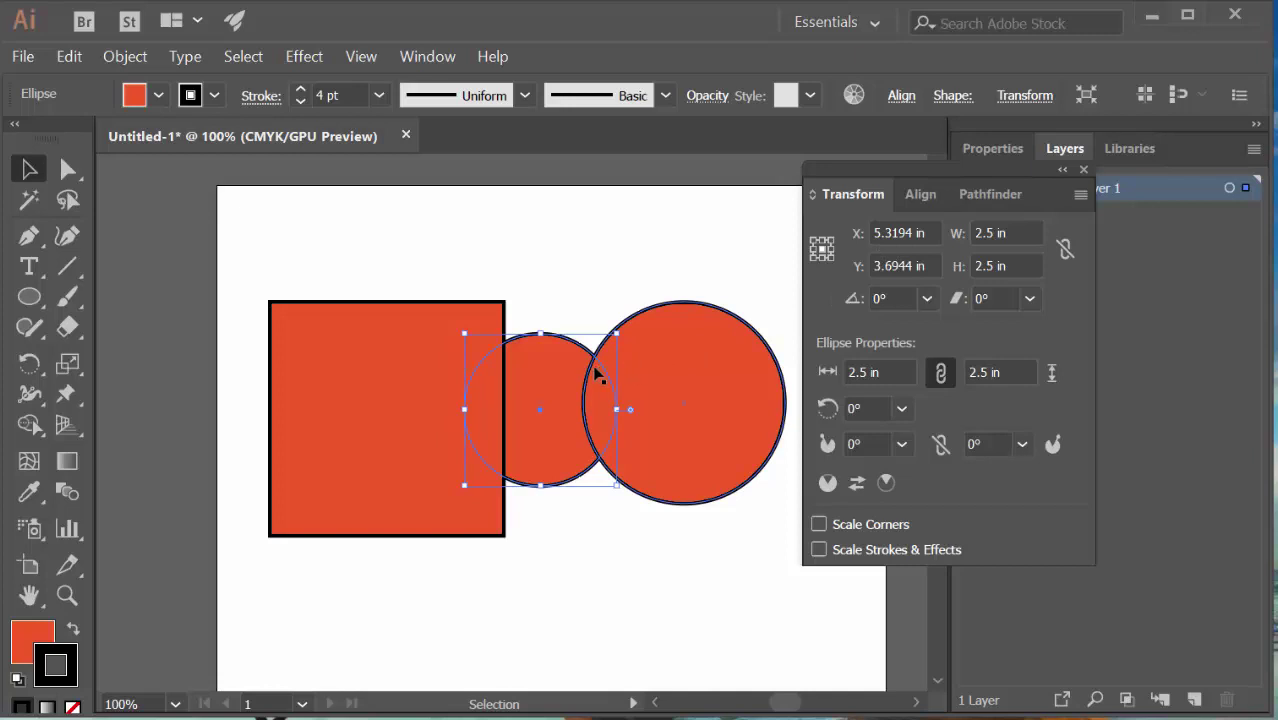
left_click_drag(573, 382, 296, 224)
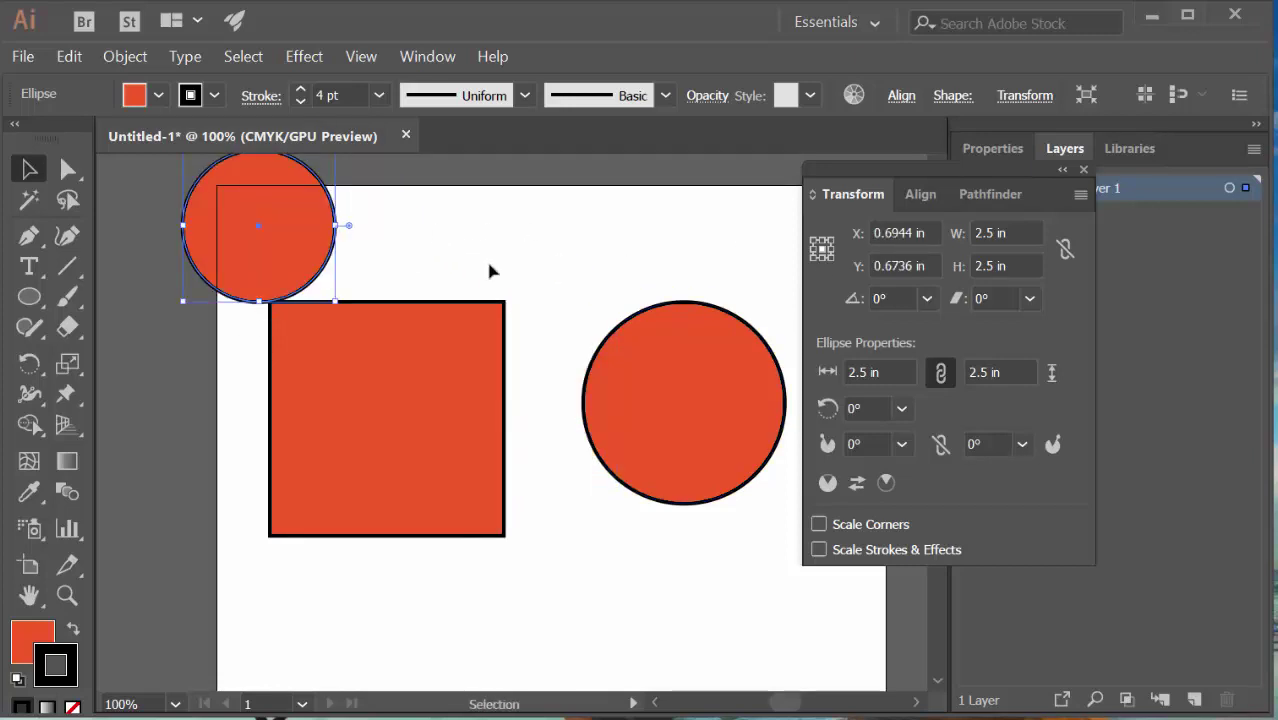
- Position the small circle's center exactly on the artboard's upper-left corner at X 0 in, Y 0 in
left_click(900, 233)
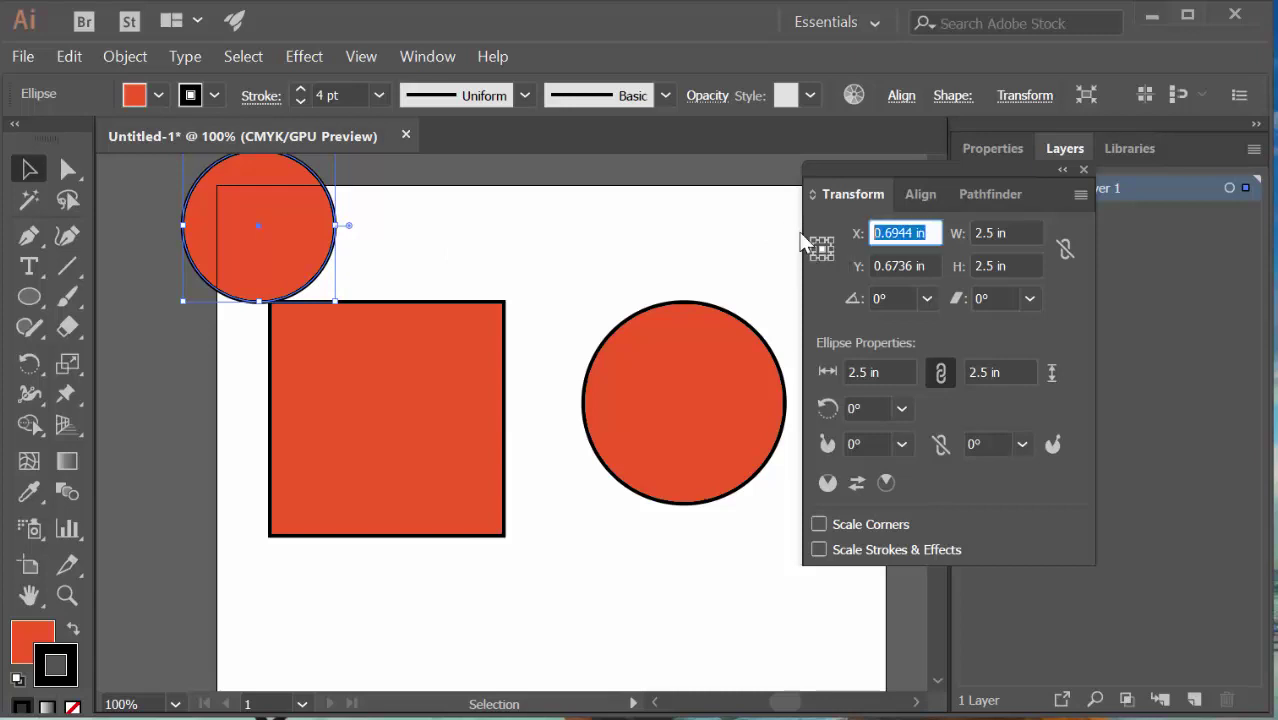
type("0")
key("Tab")
type("0")
key("Return")
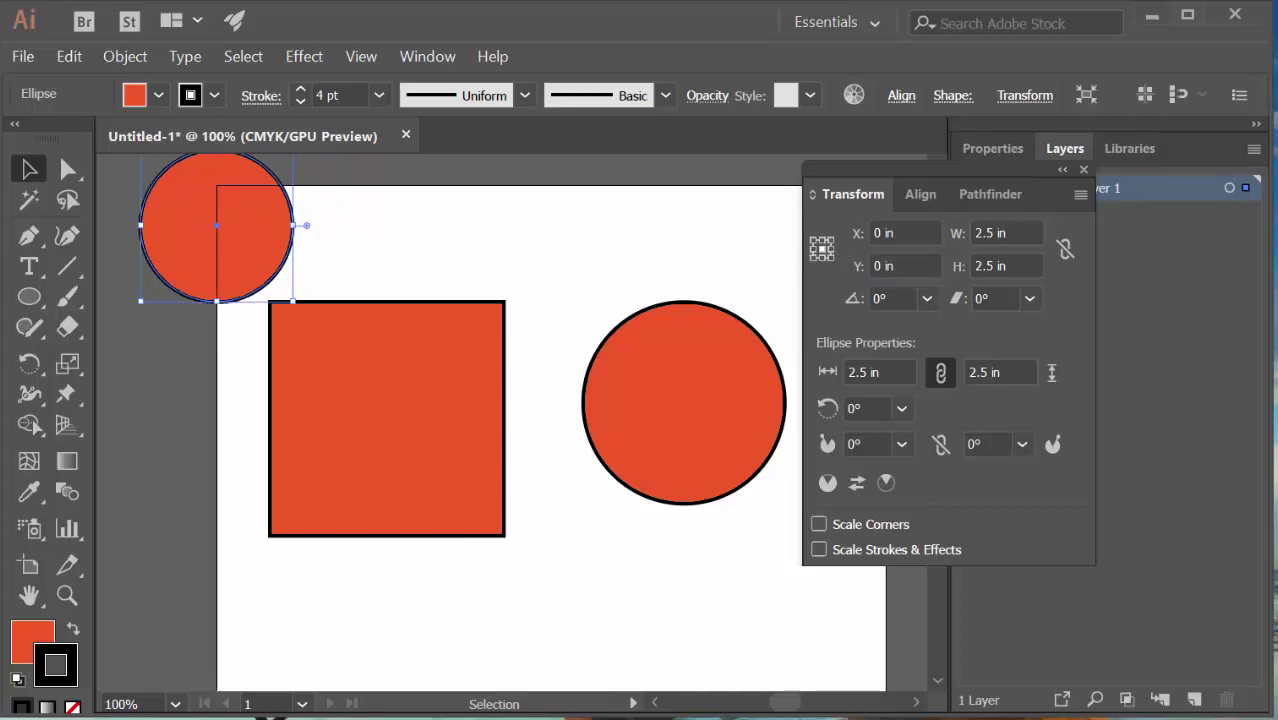
left_click(626, 243)
left_click(257, 255)
scroll(657, 266, "up", 3)
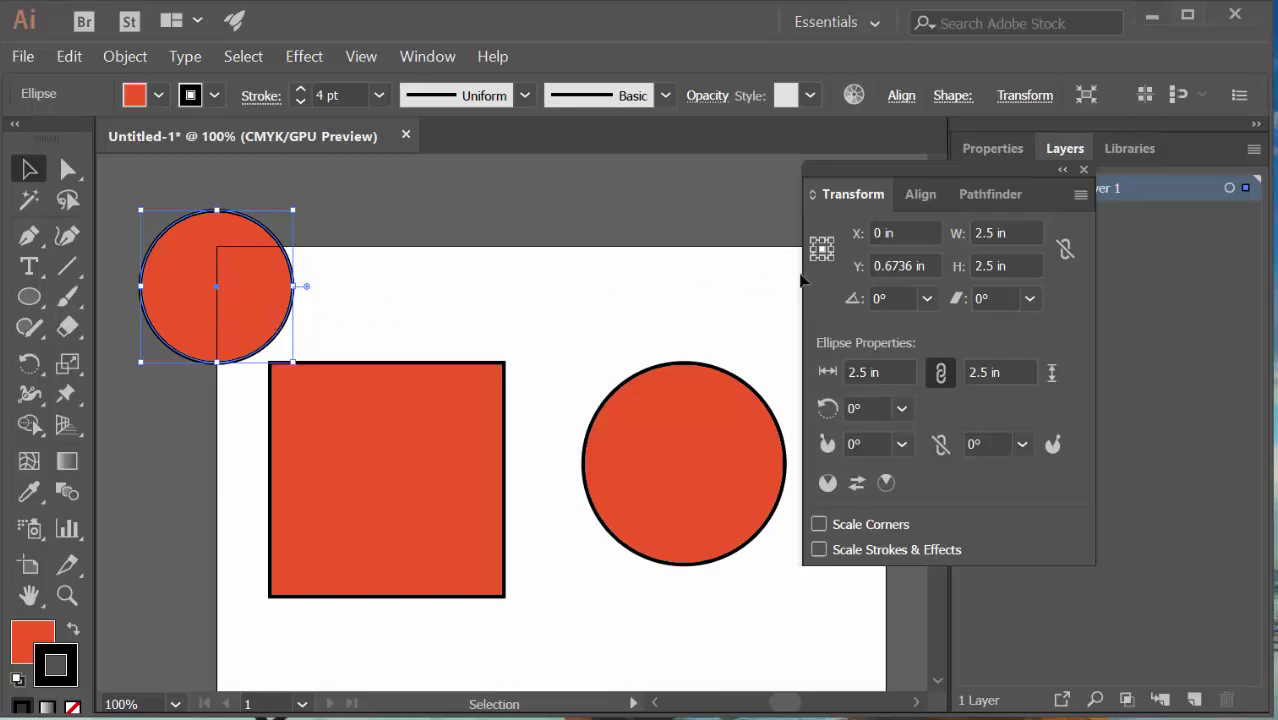
left_click(928, 267)
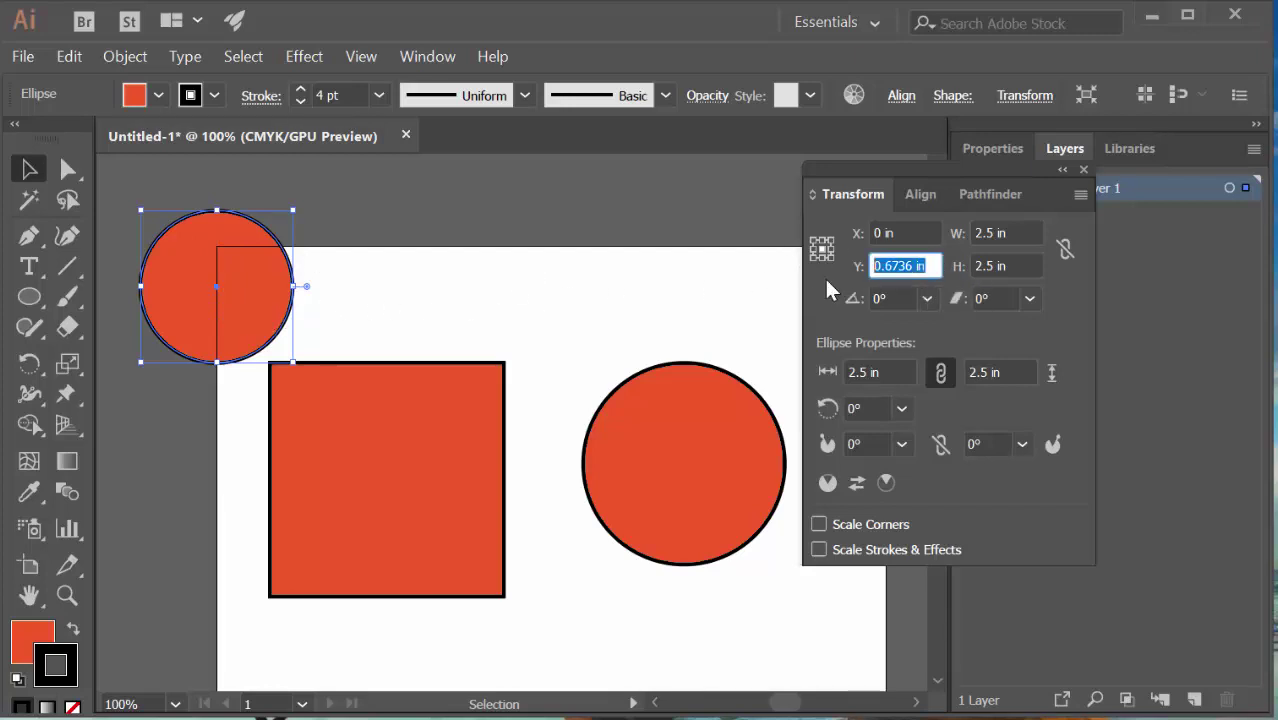
type("0")
key("Return")
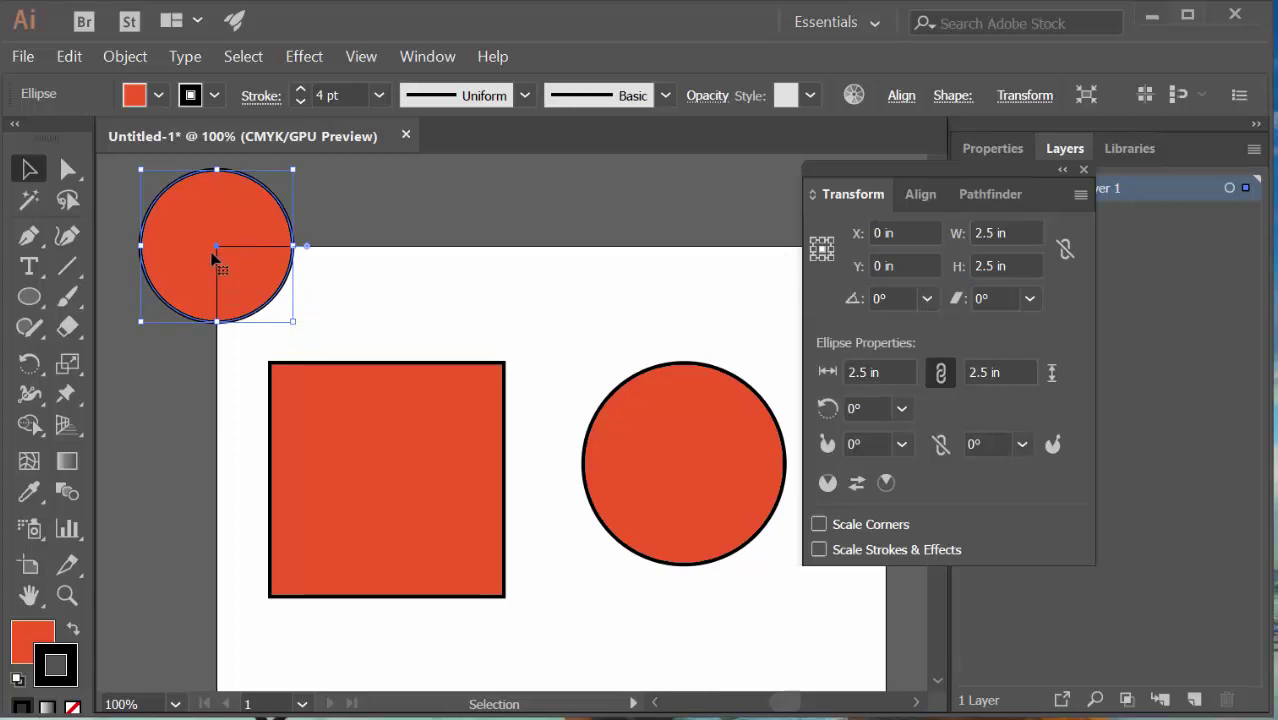
- Reposition the small circle's center to the artboard's lower-right corner at X 11 in, Y 8.5 in
left_click_drag(912, 234, 838, 233)
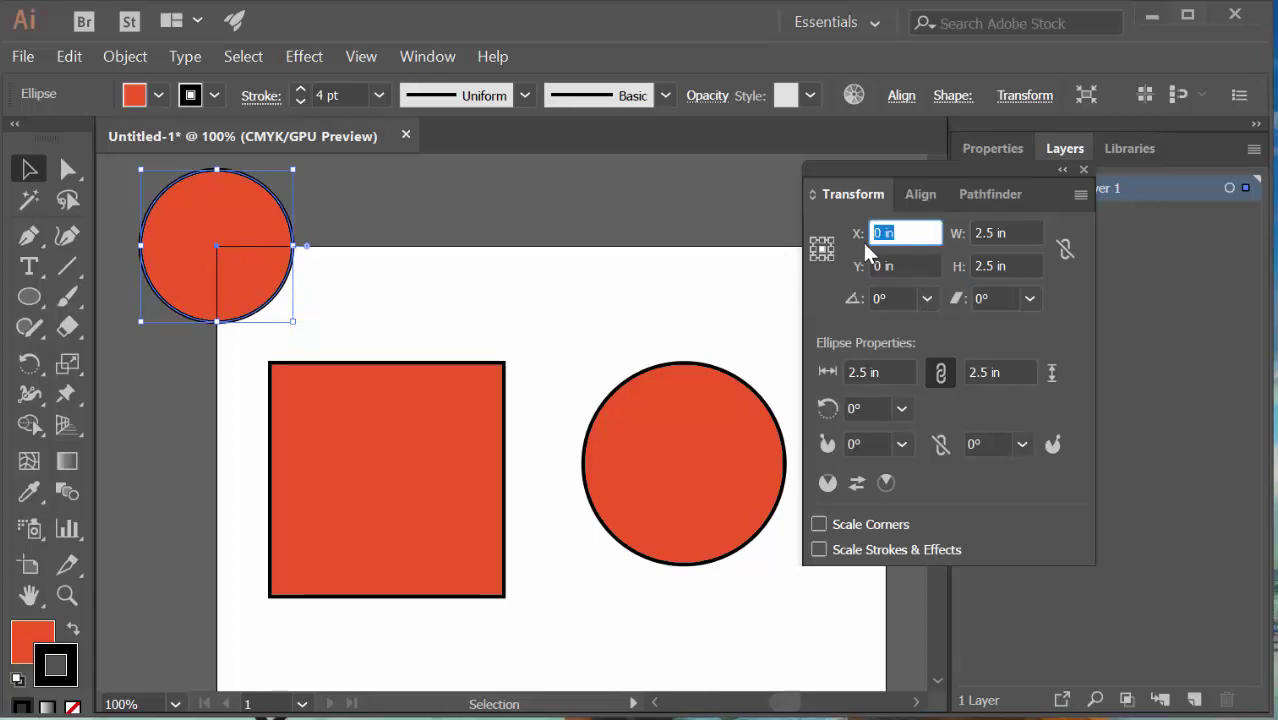
type("11")
key("Tab")
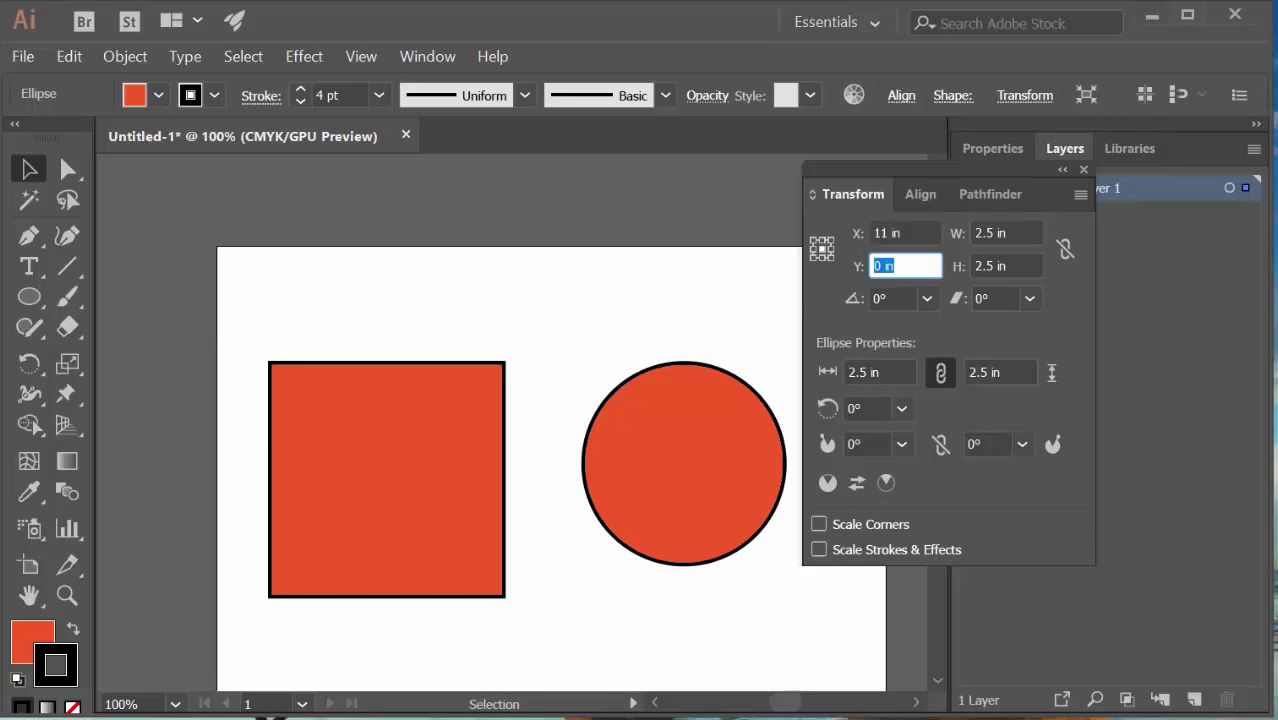
type("8.5")
key("Return")
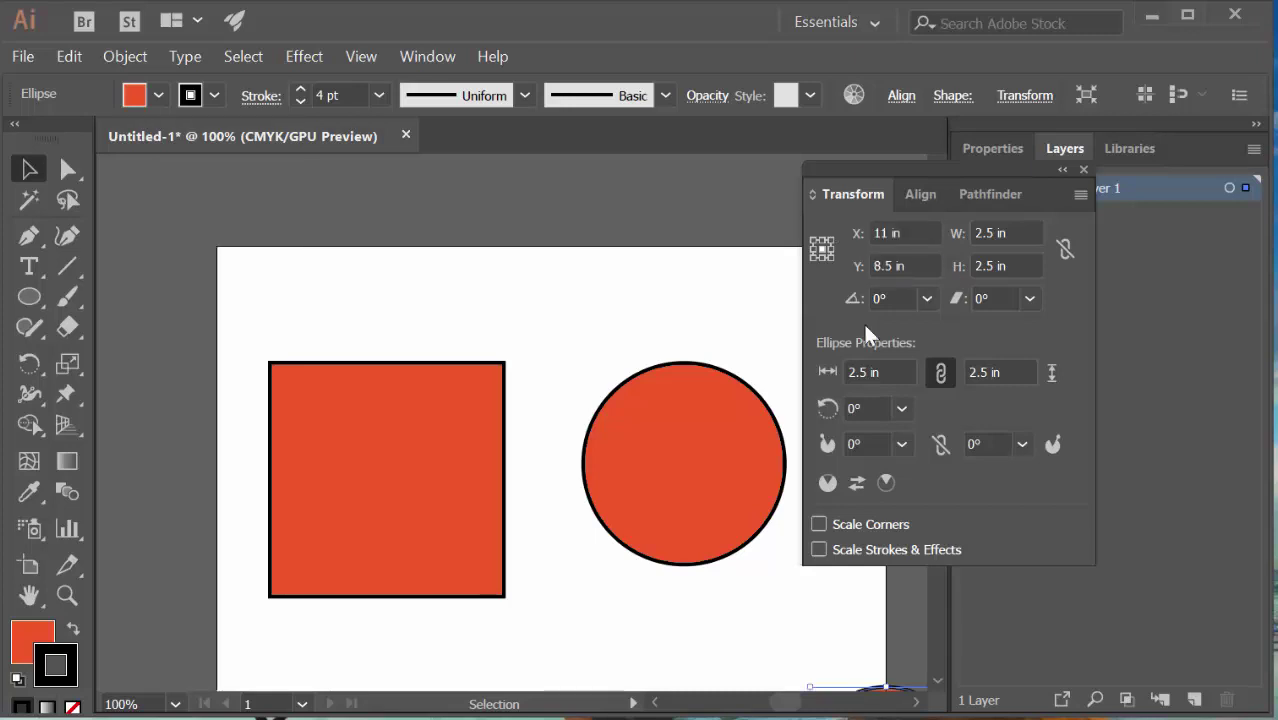
scroll(630, 442, "down", 5)
scroll(633, 439, "up", 1)
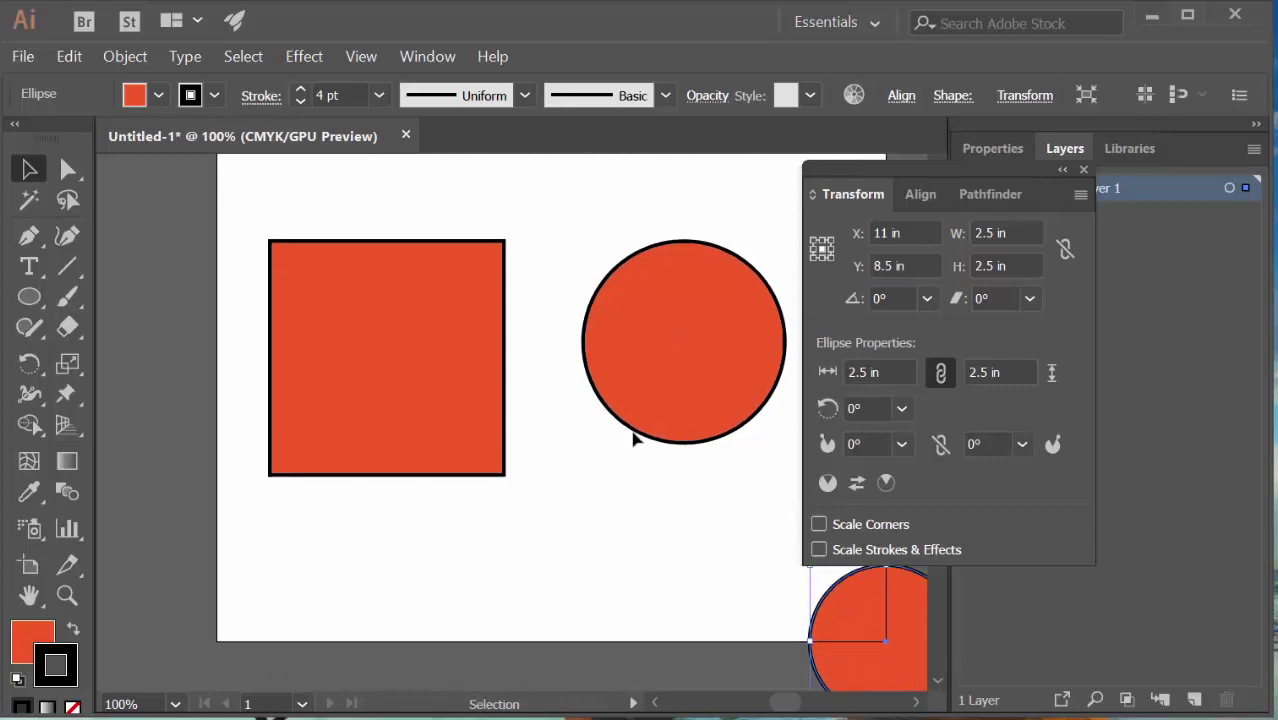
- Return to the Align options, set alignment to Align to Artboard, and select the square
left_click(920, 197)
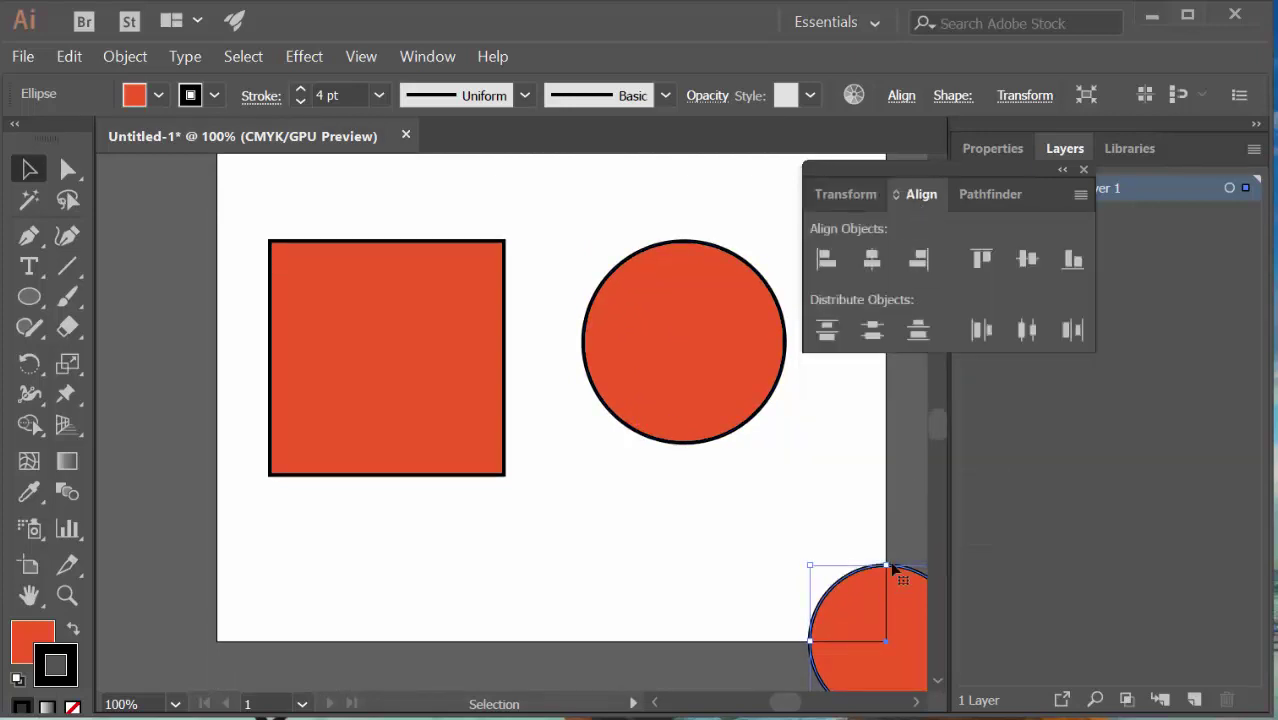
left_click(900, 97)
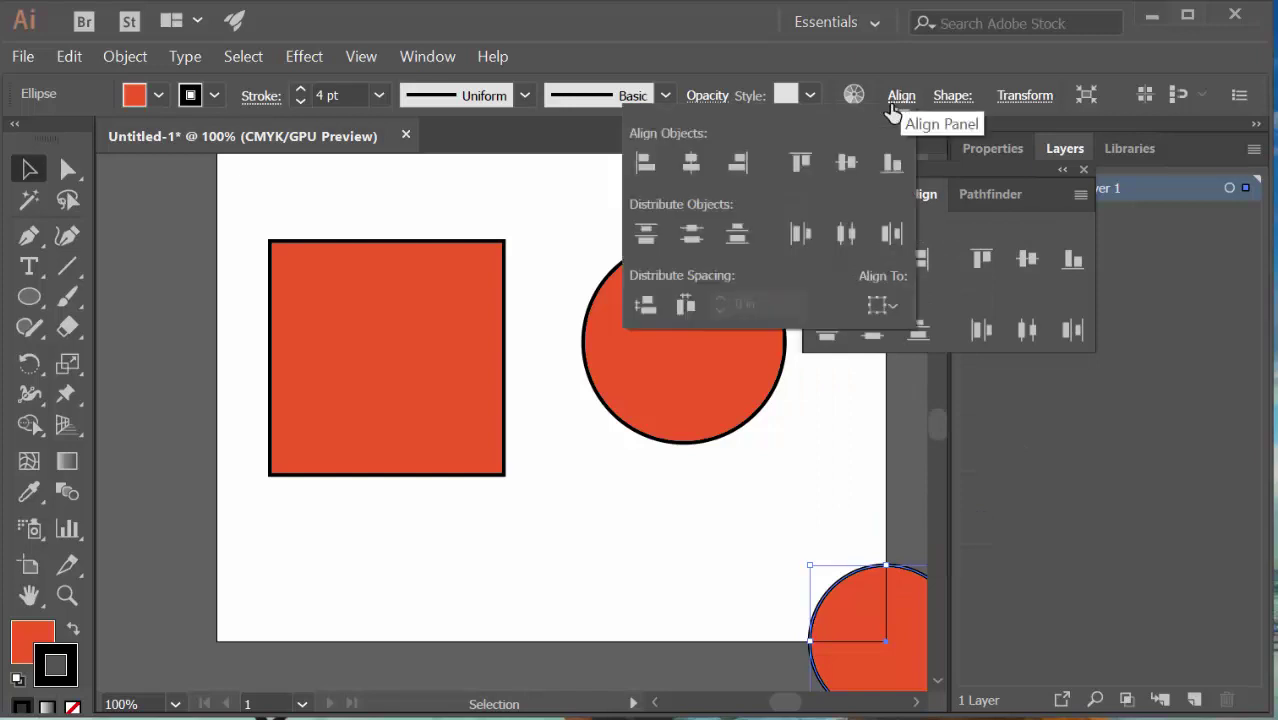
left_click(882, 305)
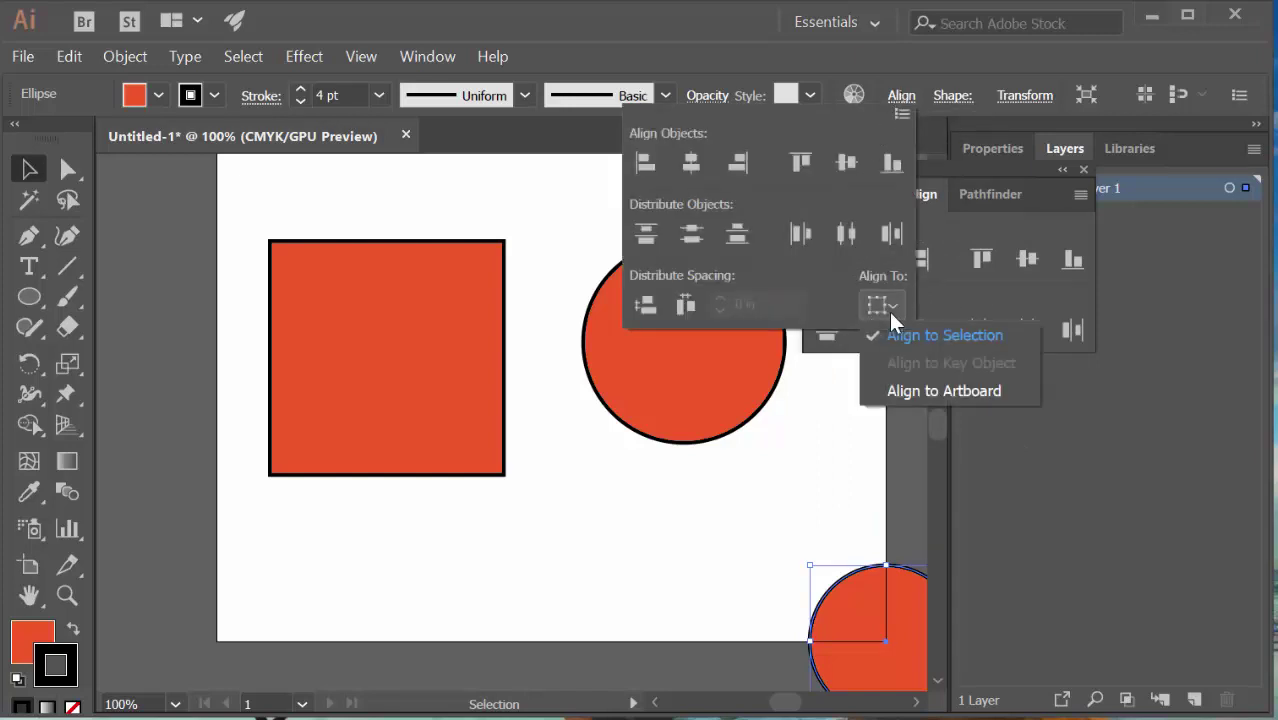
left_click(906, 390)
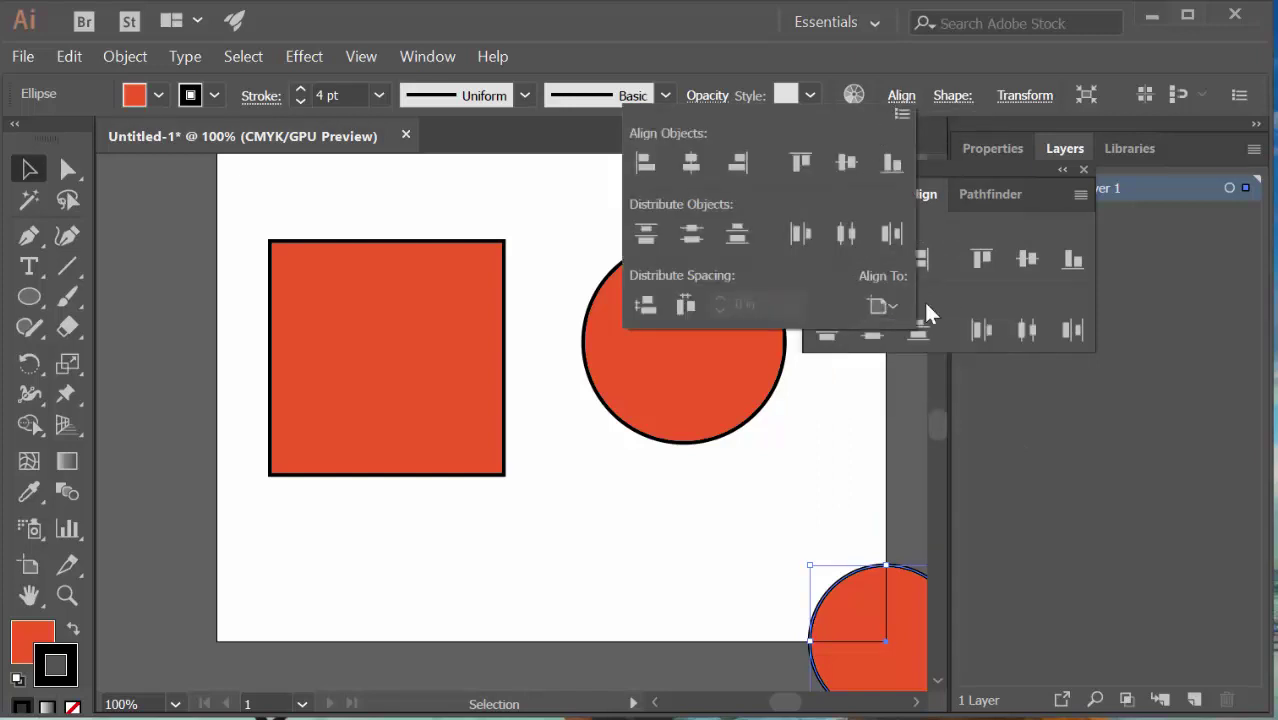
left_click(893, 63)
left_click(705, 380)
left_click(481, 349)
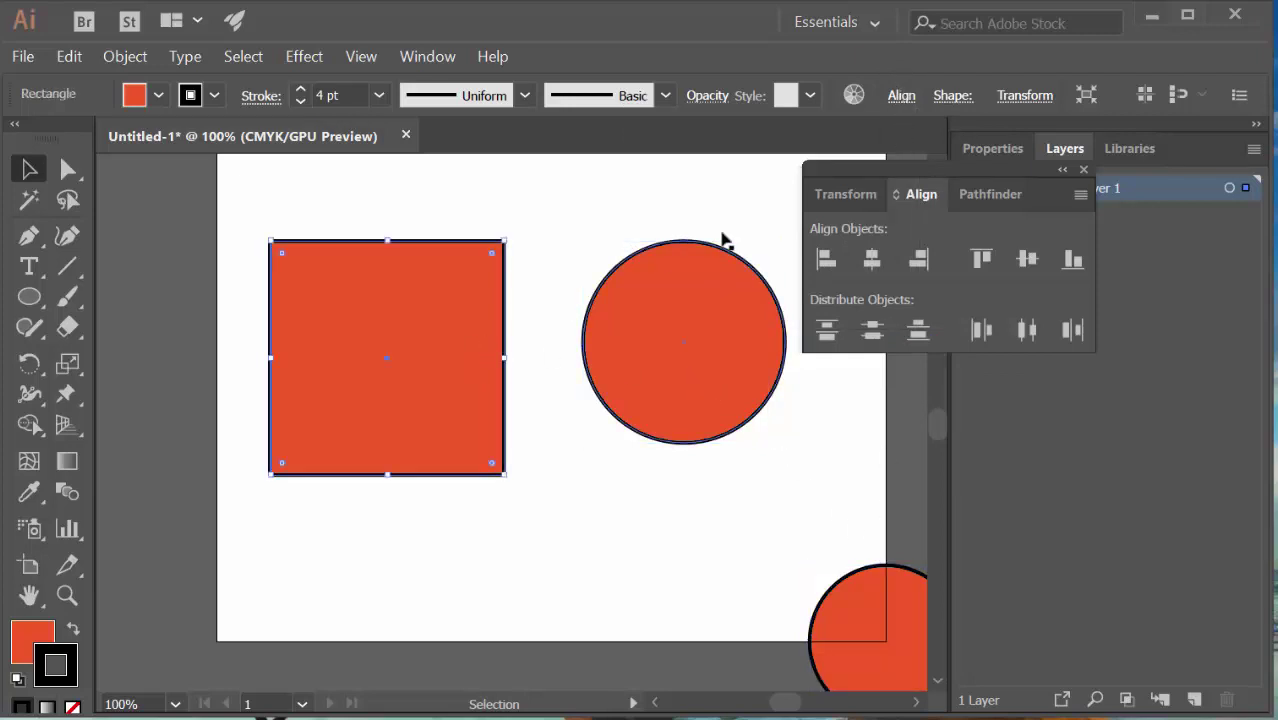
- Hide the Control bar and show it again
left_click(446, 62)
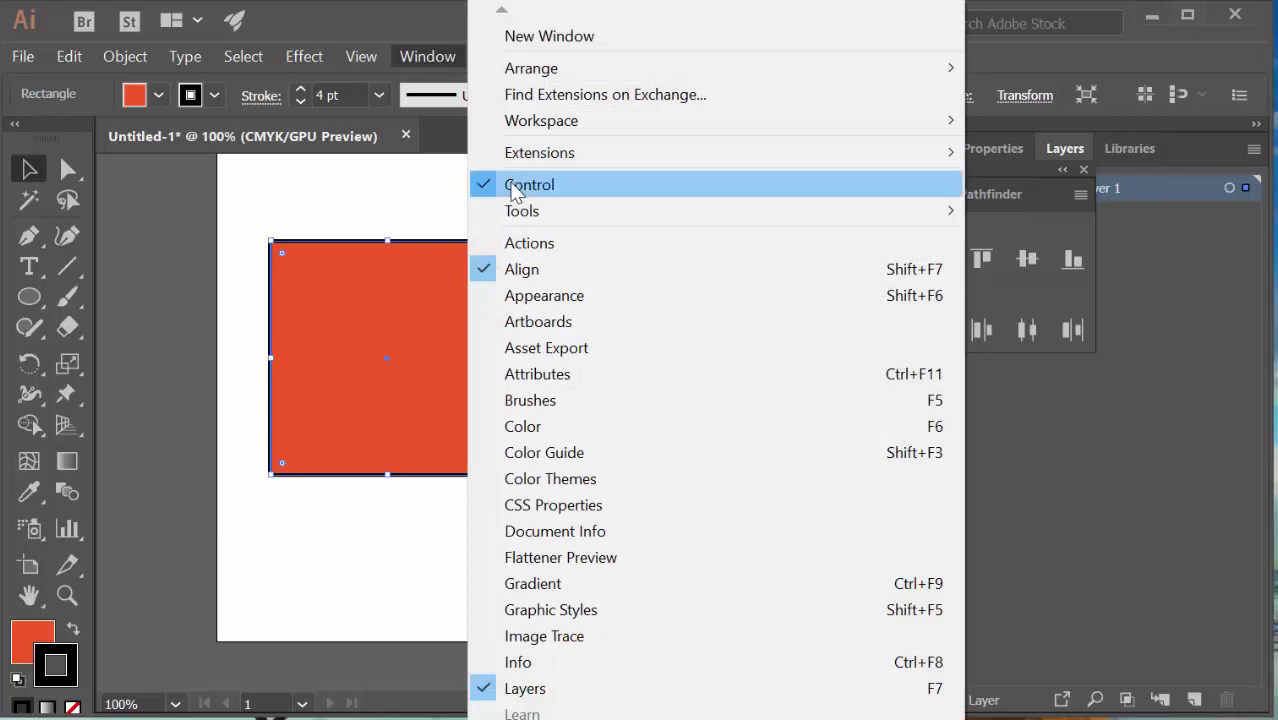
left_click(515, 188)
left_click(430, 56)
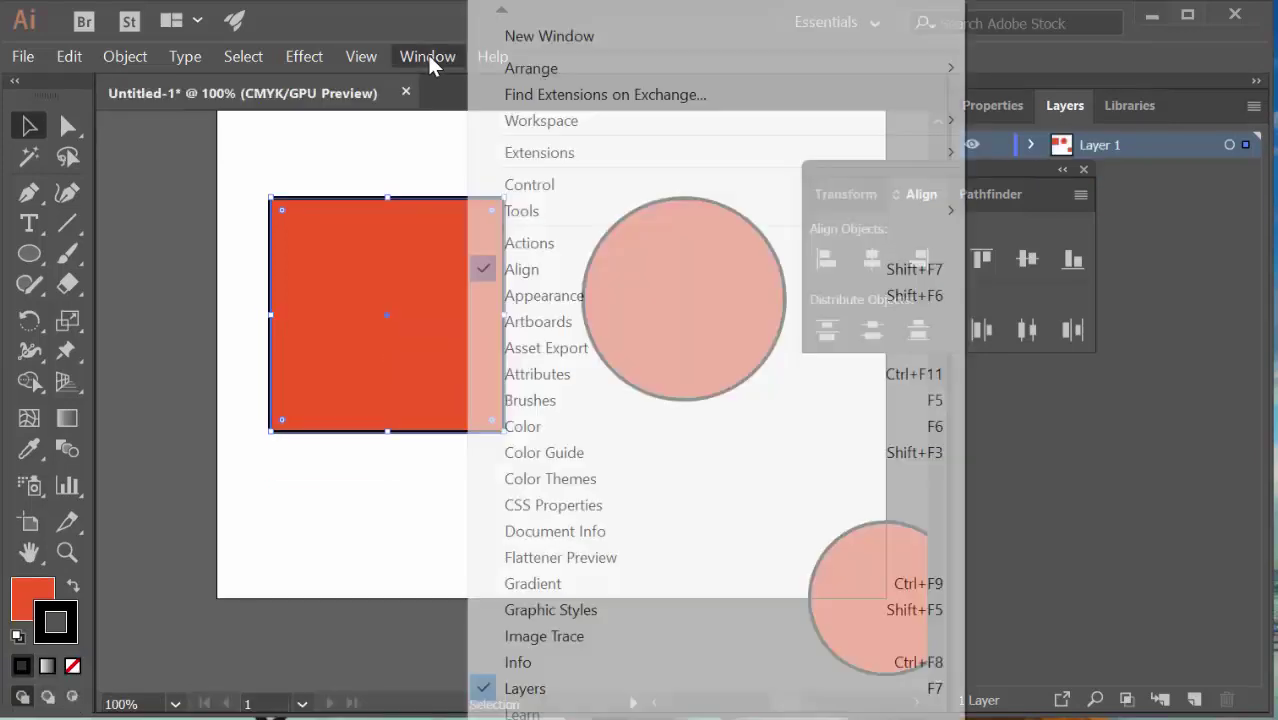
left_click(524, 190)
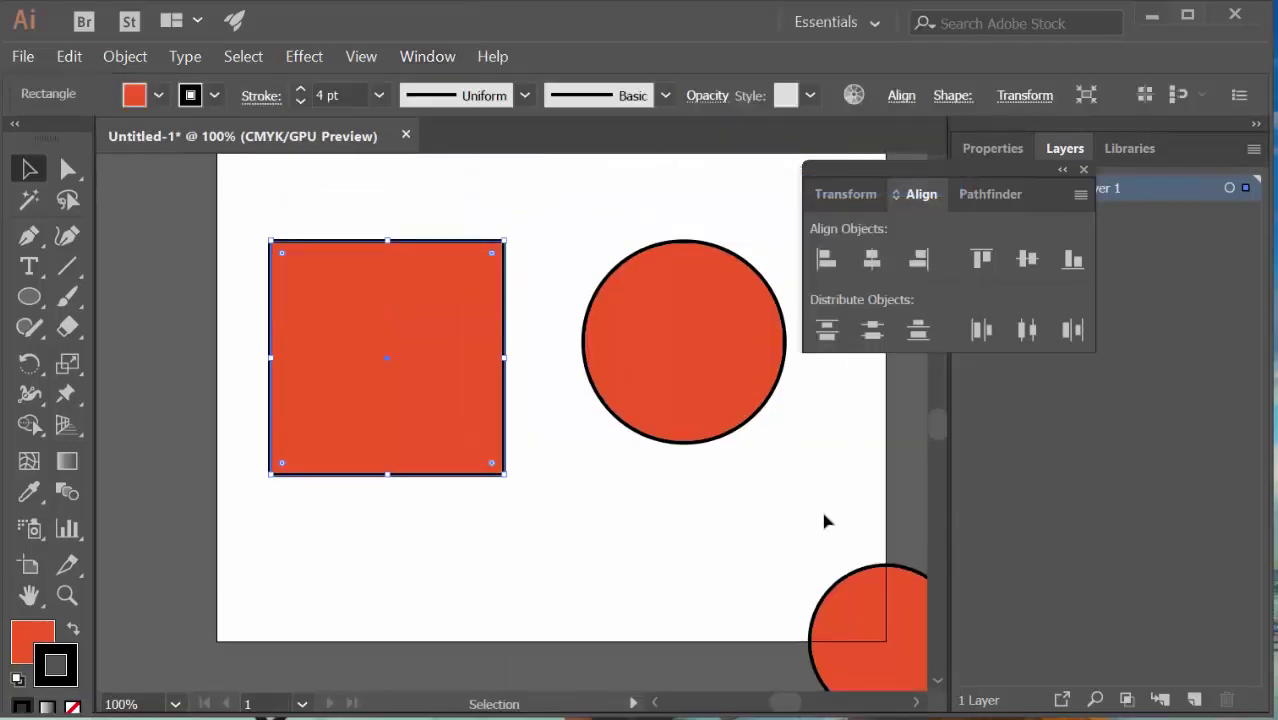
- Select the small circle at the artboard's lower-right corner and choose Align to Artboard for it
left_click(898, 578)
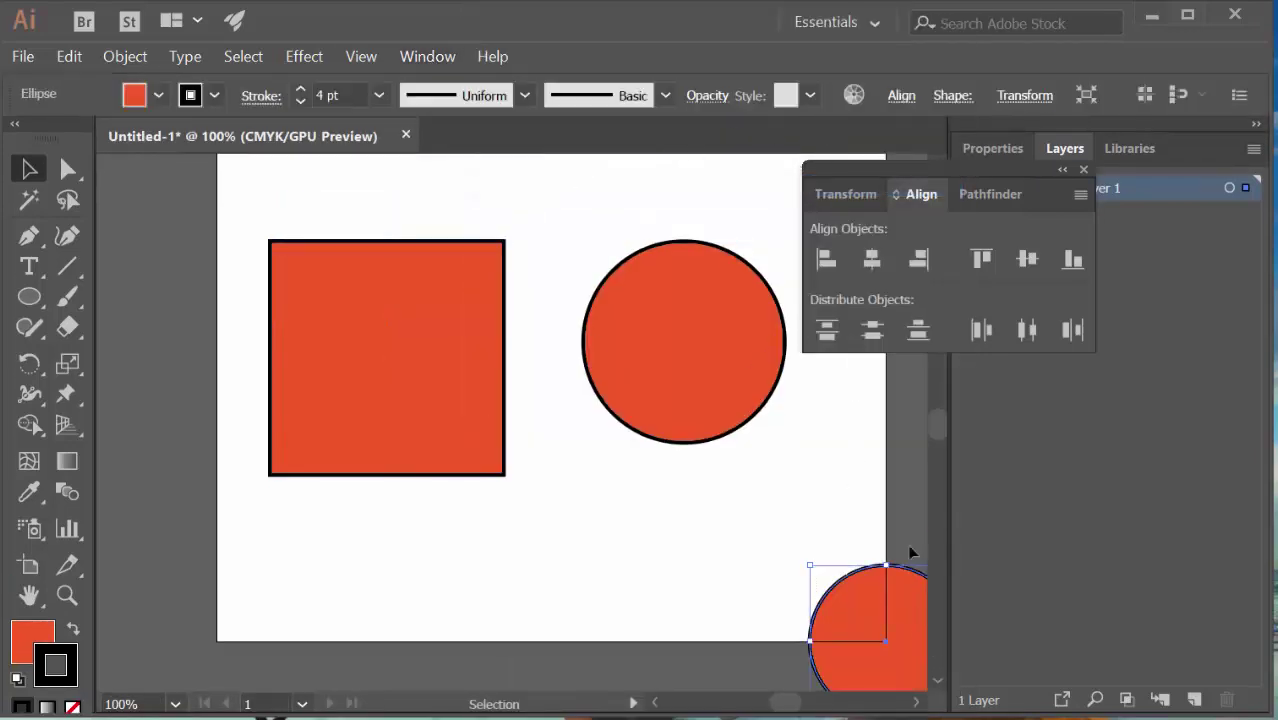
left_click(901, 95)
left_click(890, 305)
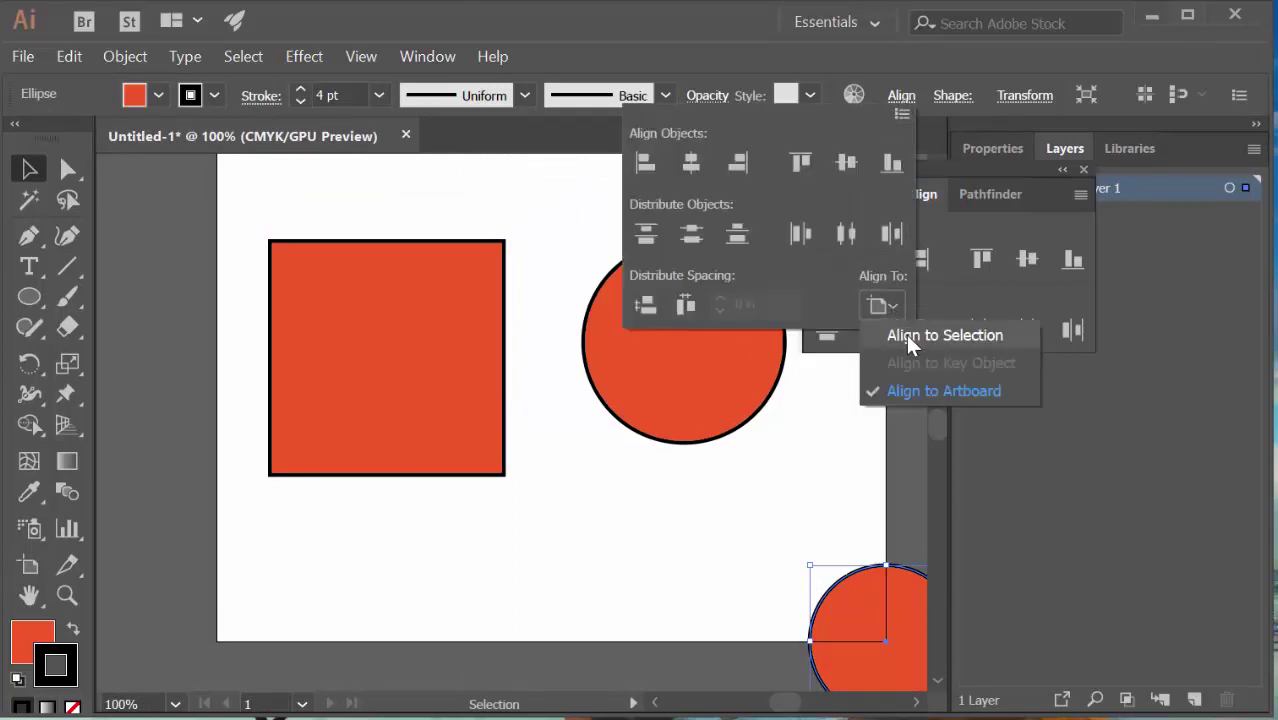
left_click(918, 391)
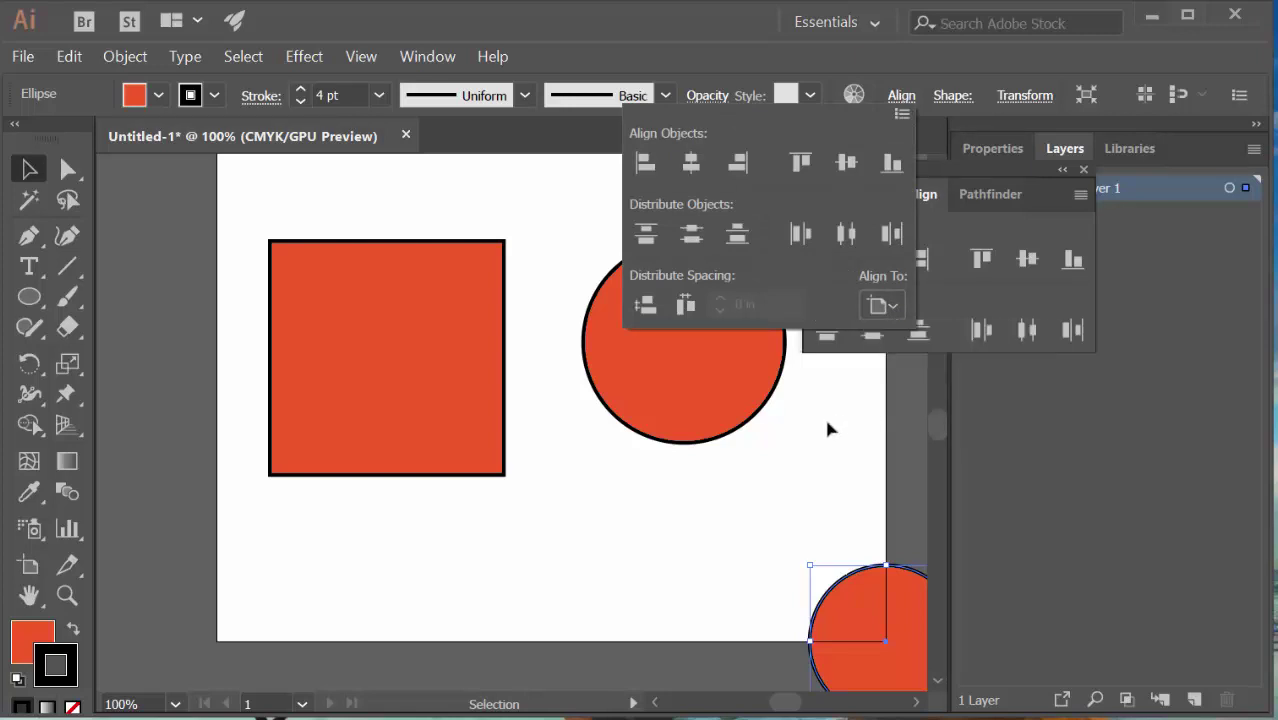
left_click(808, 508)
- Align the small circle to the artboard's left and top edges, then center it vertically and horizontally on the artboard
left_click(828, 262)
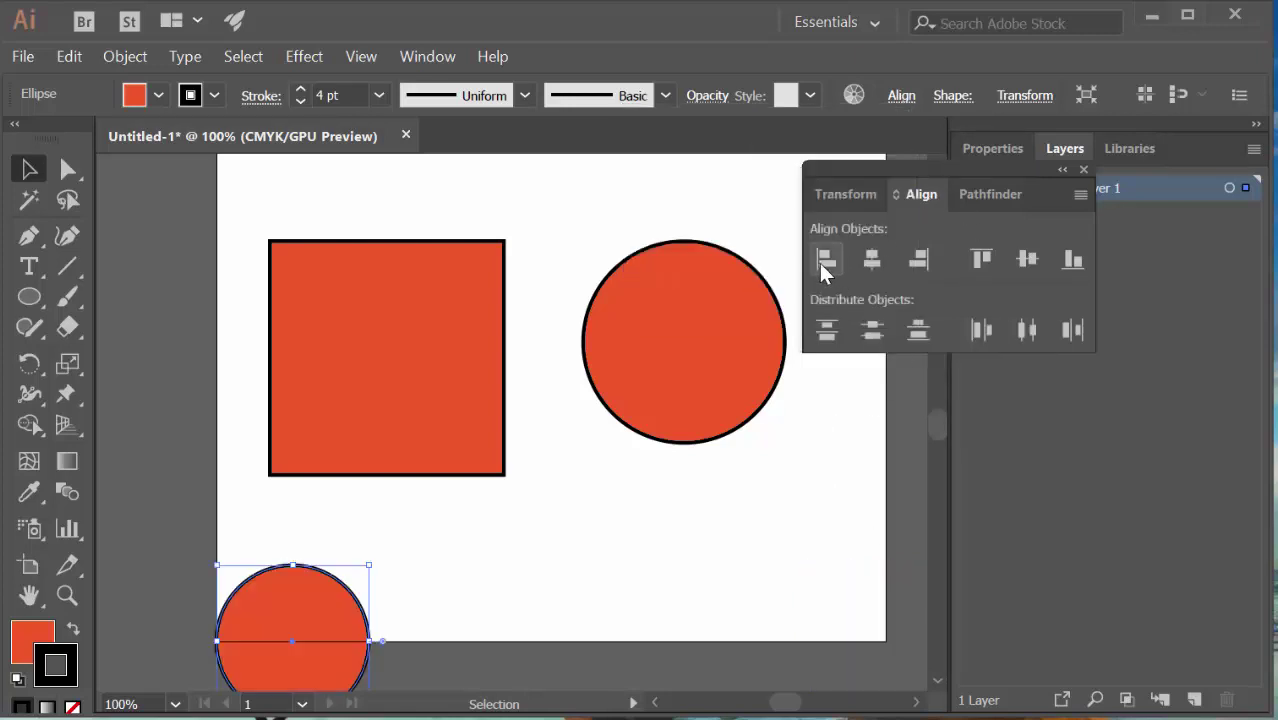
left_click(979, 260)
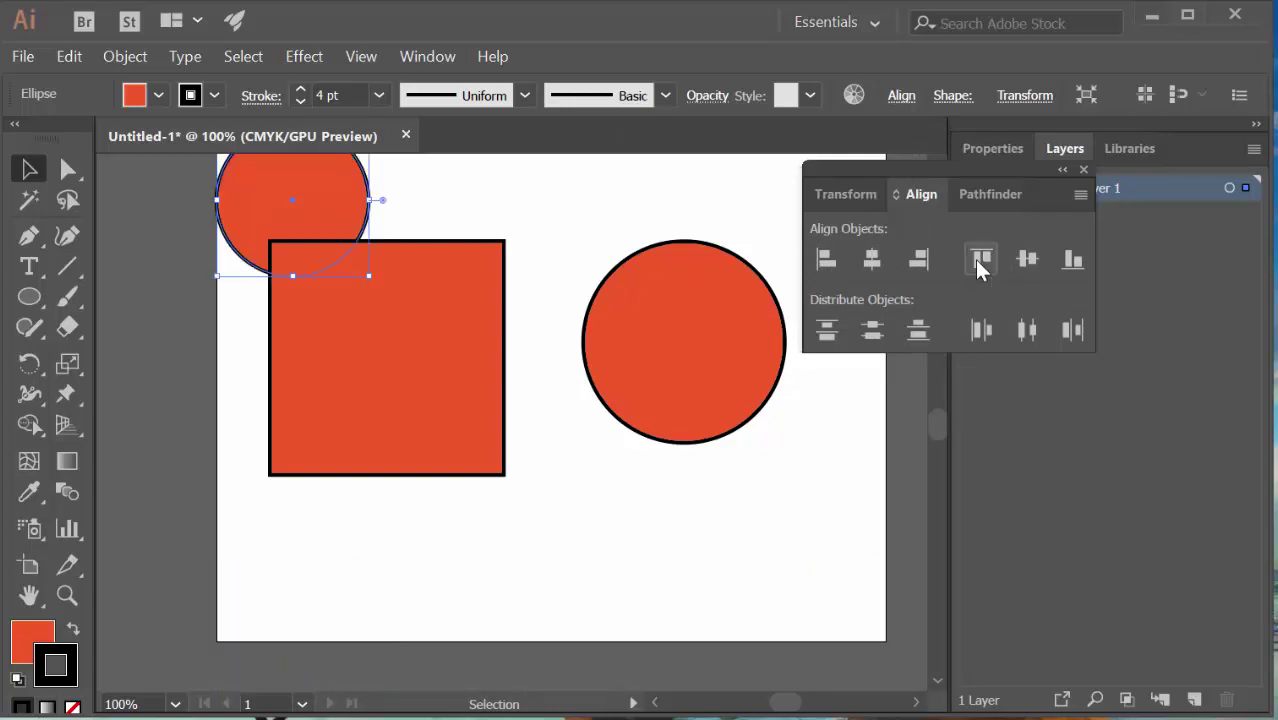
left_click(1025, 260)
left_click(870, 262)
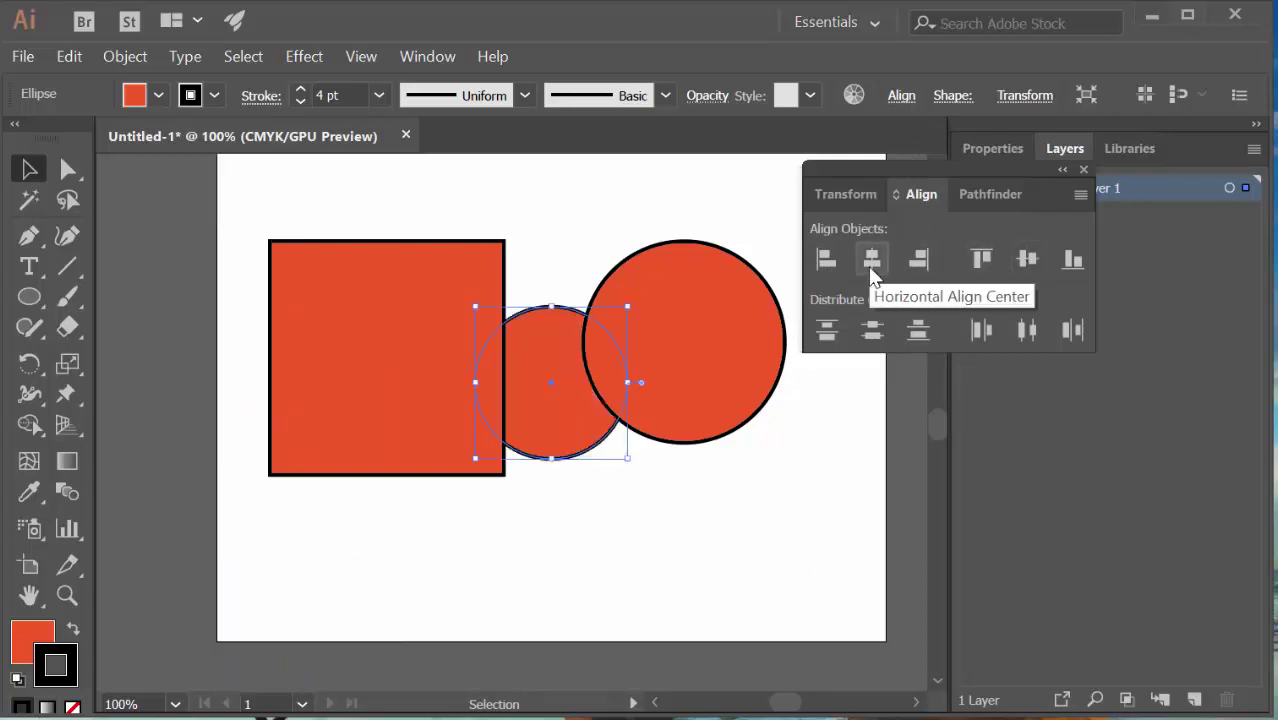
- Add the large circle to the selection and center both circles on each other horizontally and vertically using Align to Selection
left_click(668, 425, "shift")
left_click(901, 95)
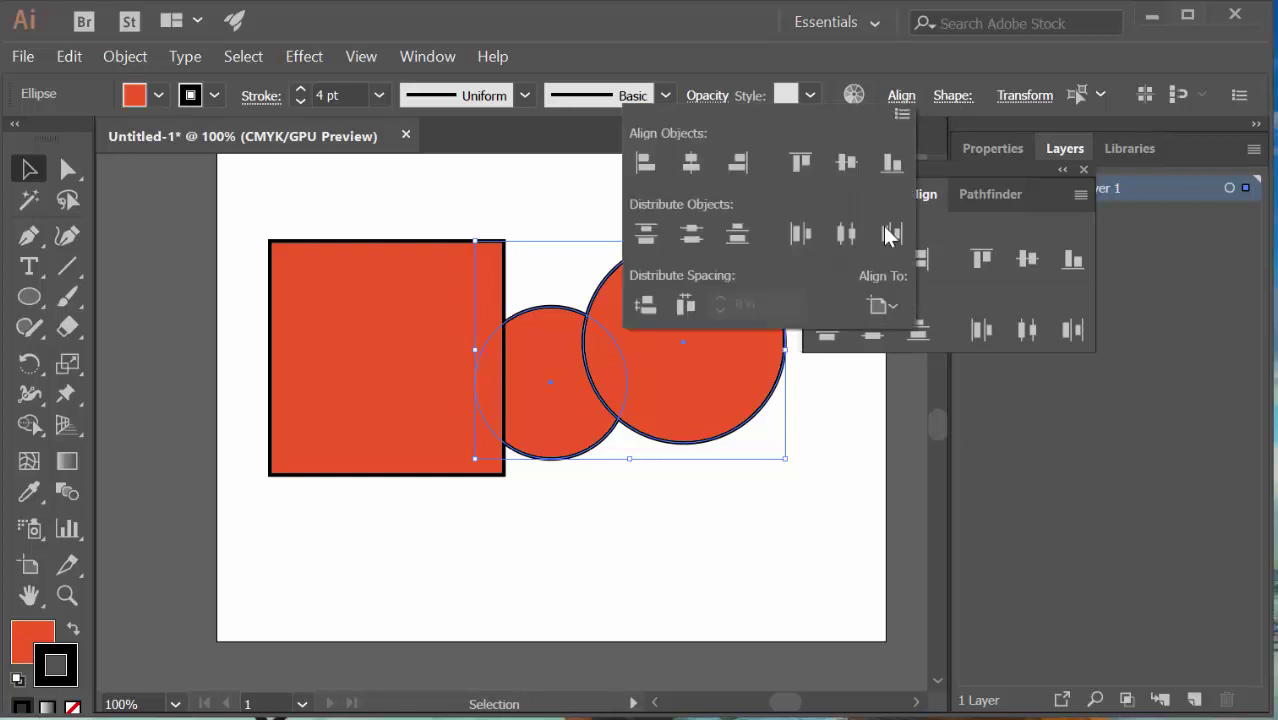
left_click(885, 306)
left_click(900, 333)
left_click(650, 489)
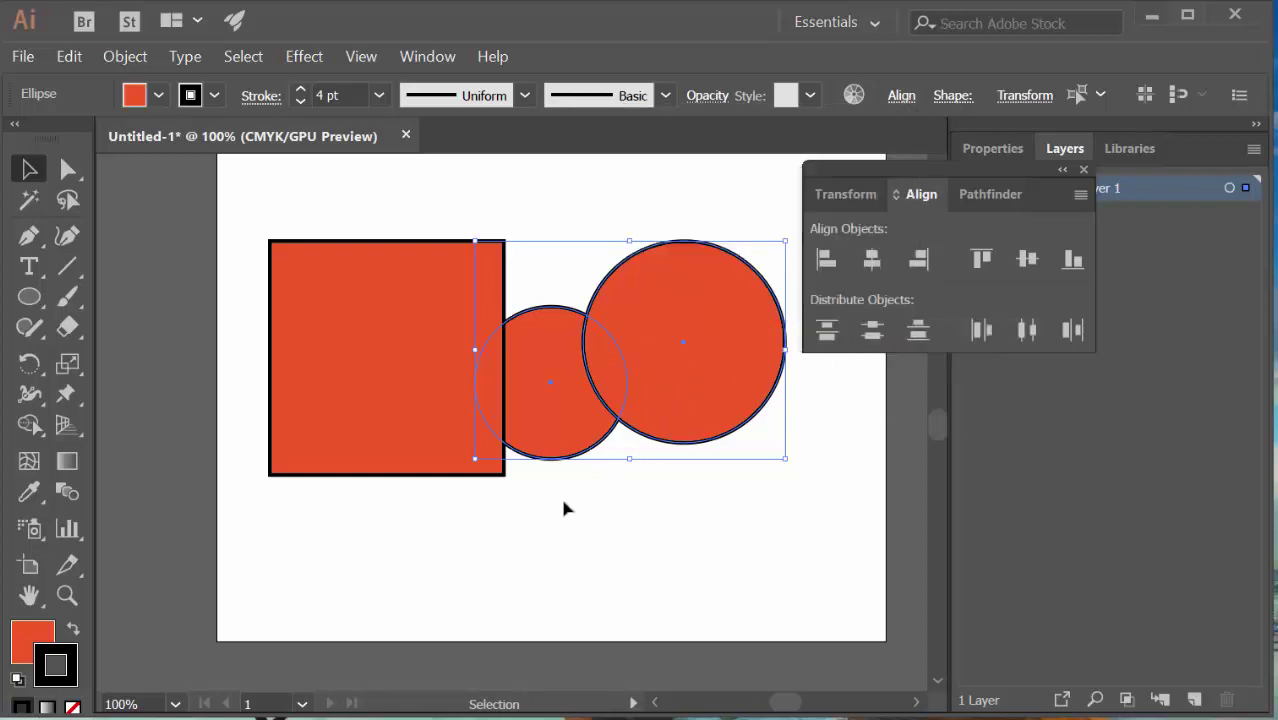
left_click(873, 261)
left_click(1029, 259)
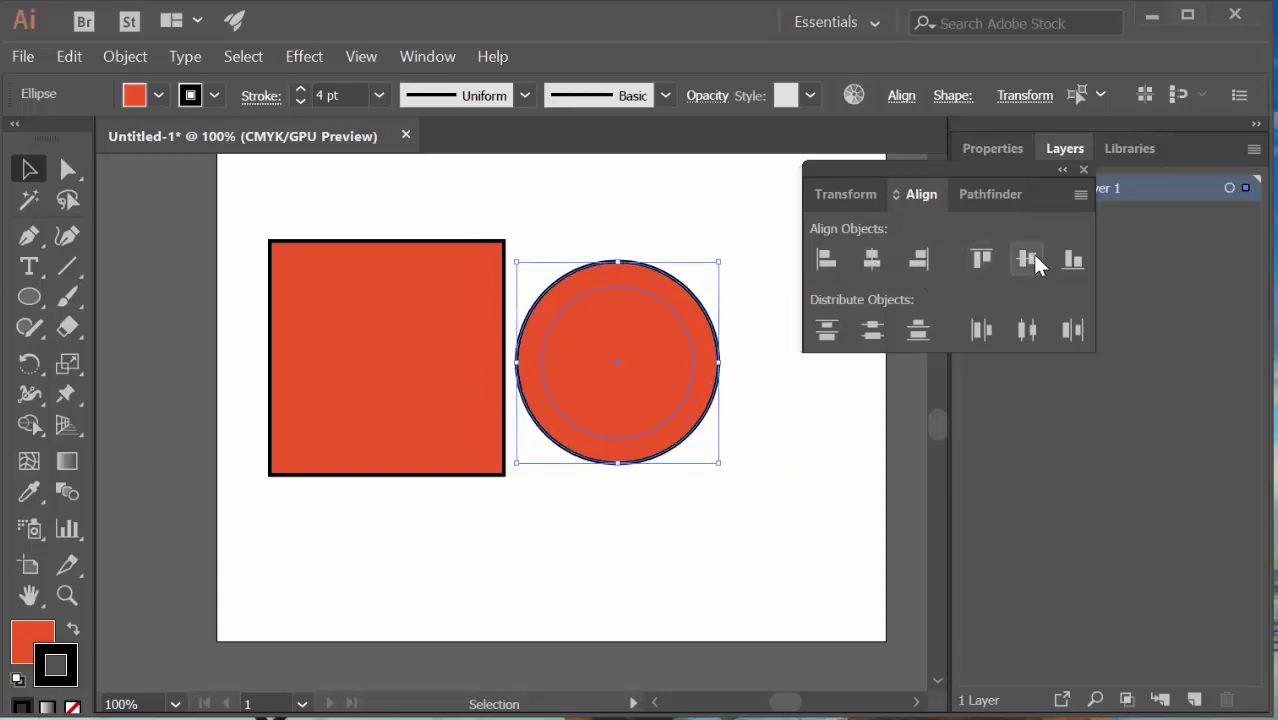
- Select only the large circle and send it to the back, behind the small circle
left_click(749, 335)
left_click(713, 366)
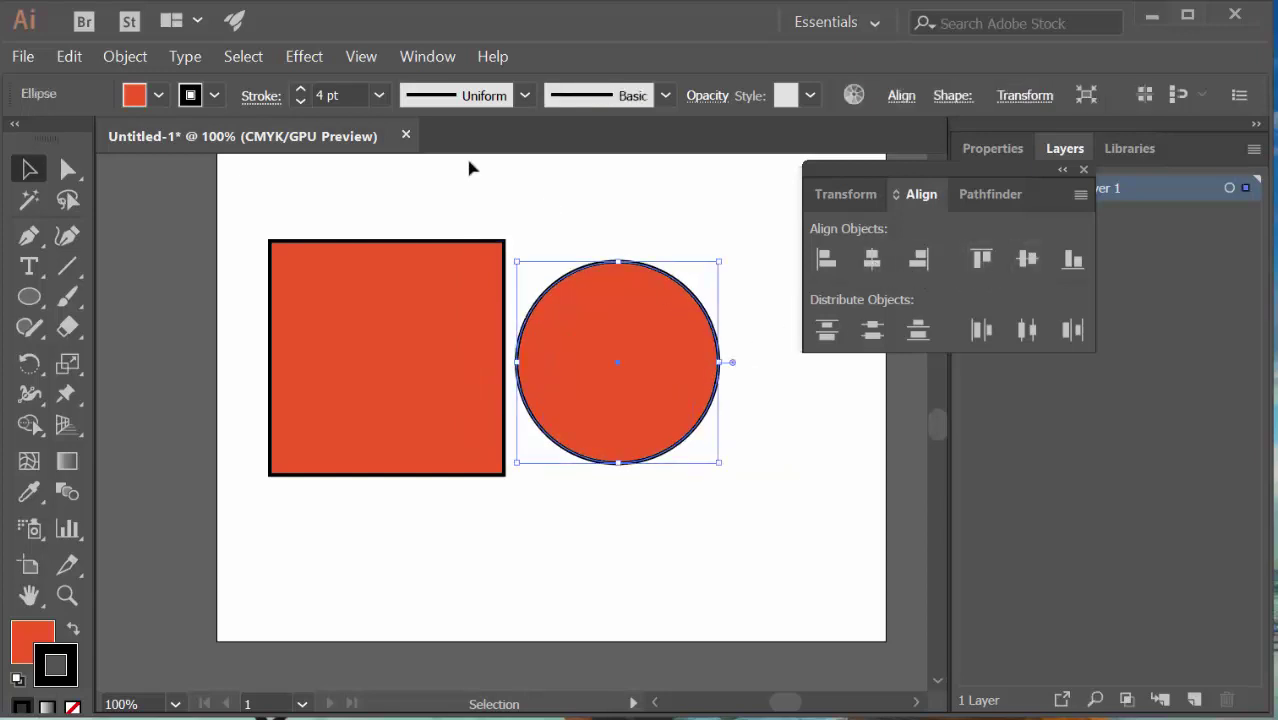
left_click(128, 56)
mouse_move(266, 42)
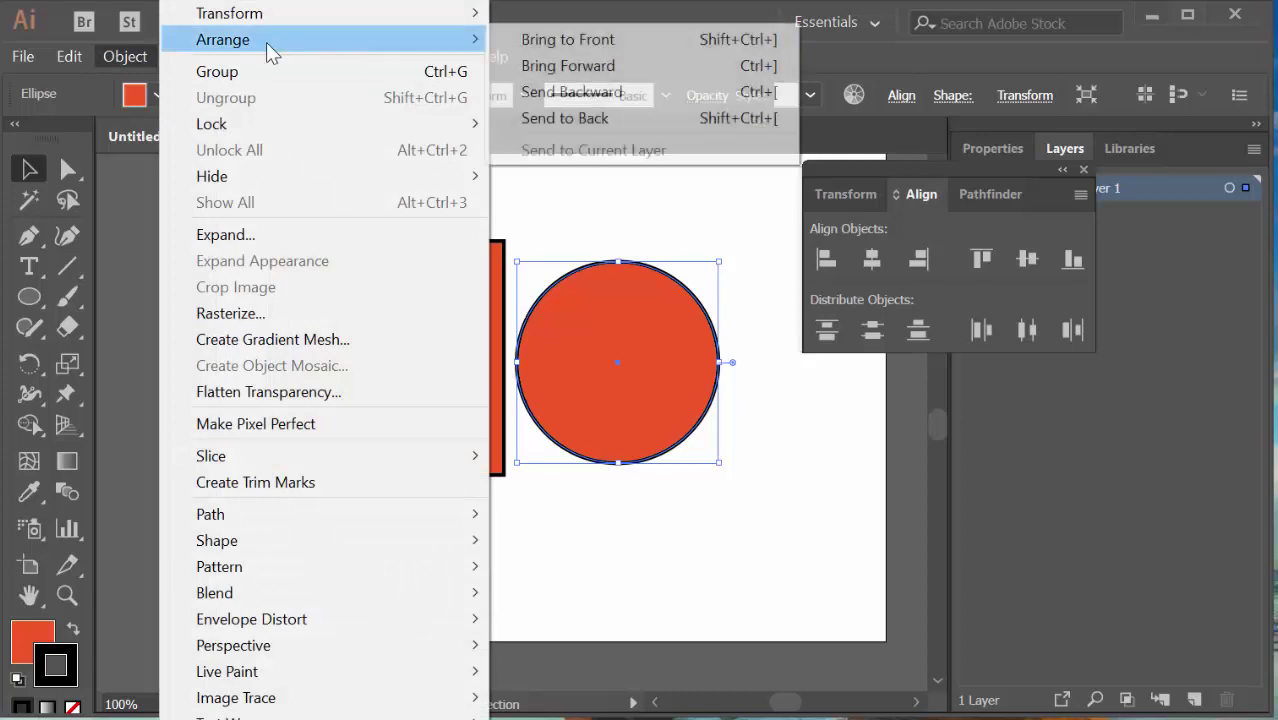
left_click(564, 119)
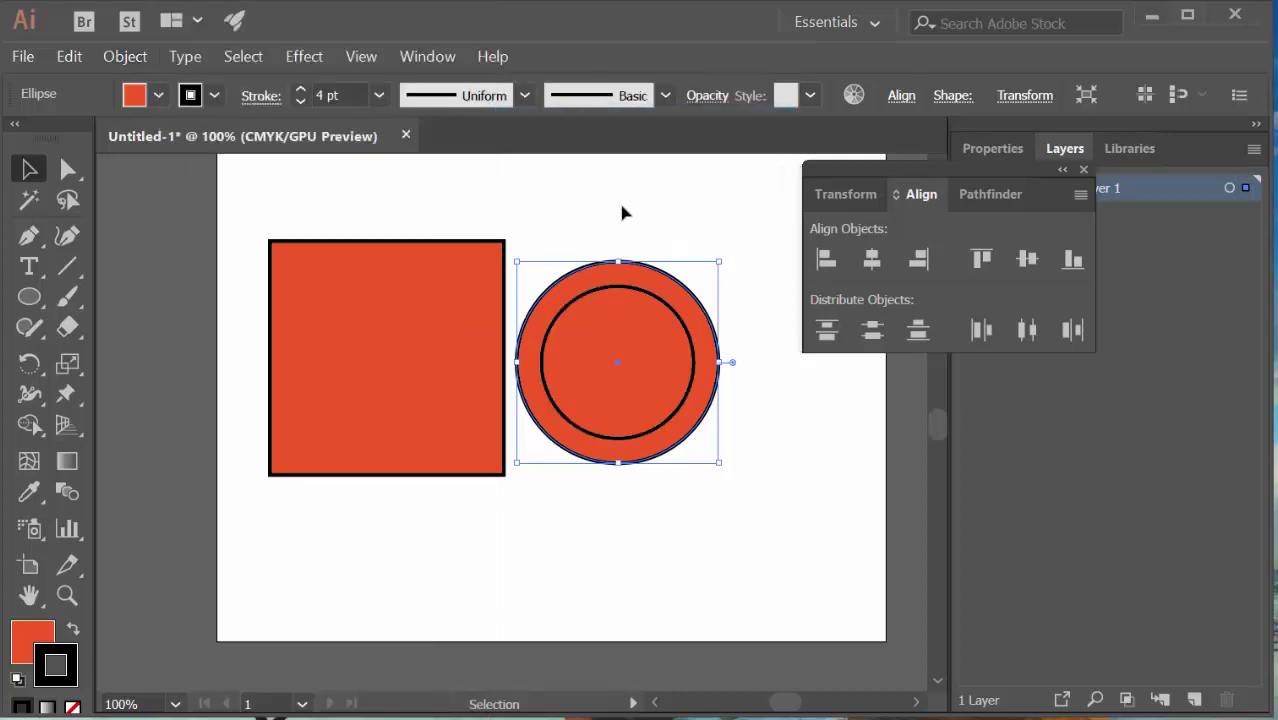
- Select both concentric circles and subtract the small front circle from the large one with Minus Front
left_click(683, 257)
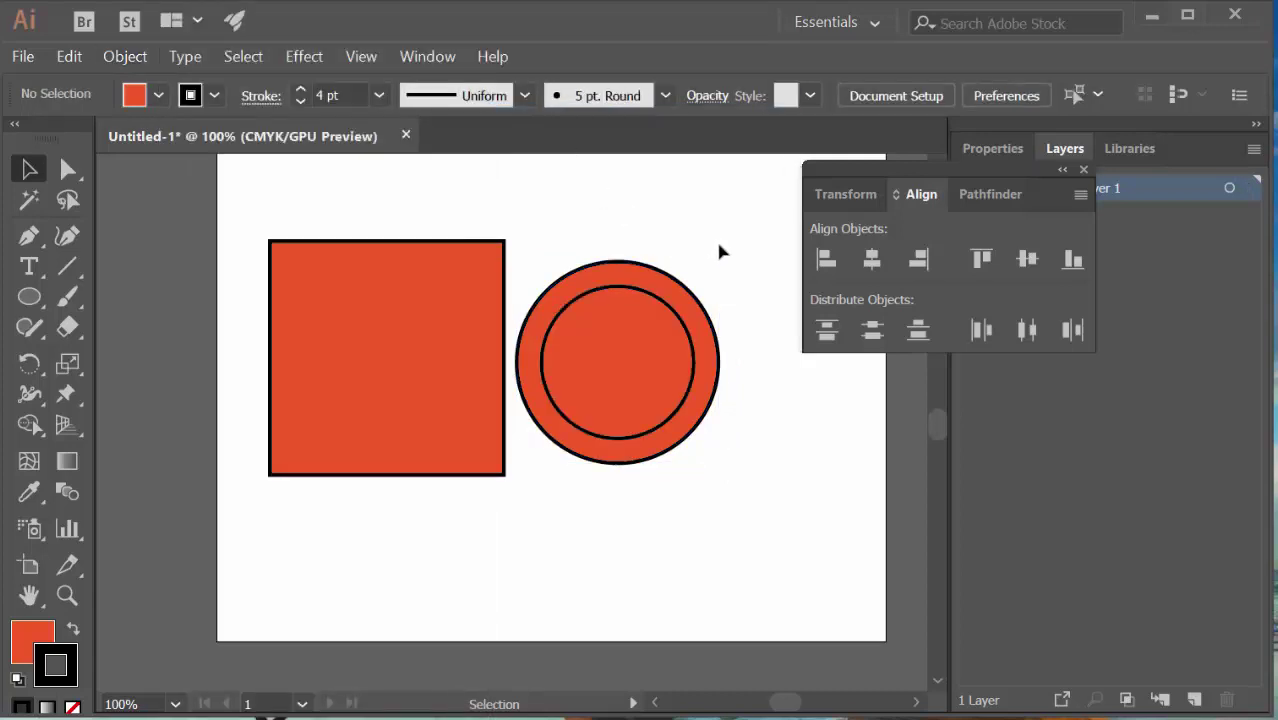
left_click(637, 346)
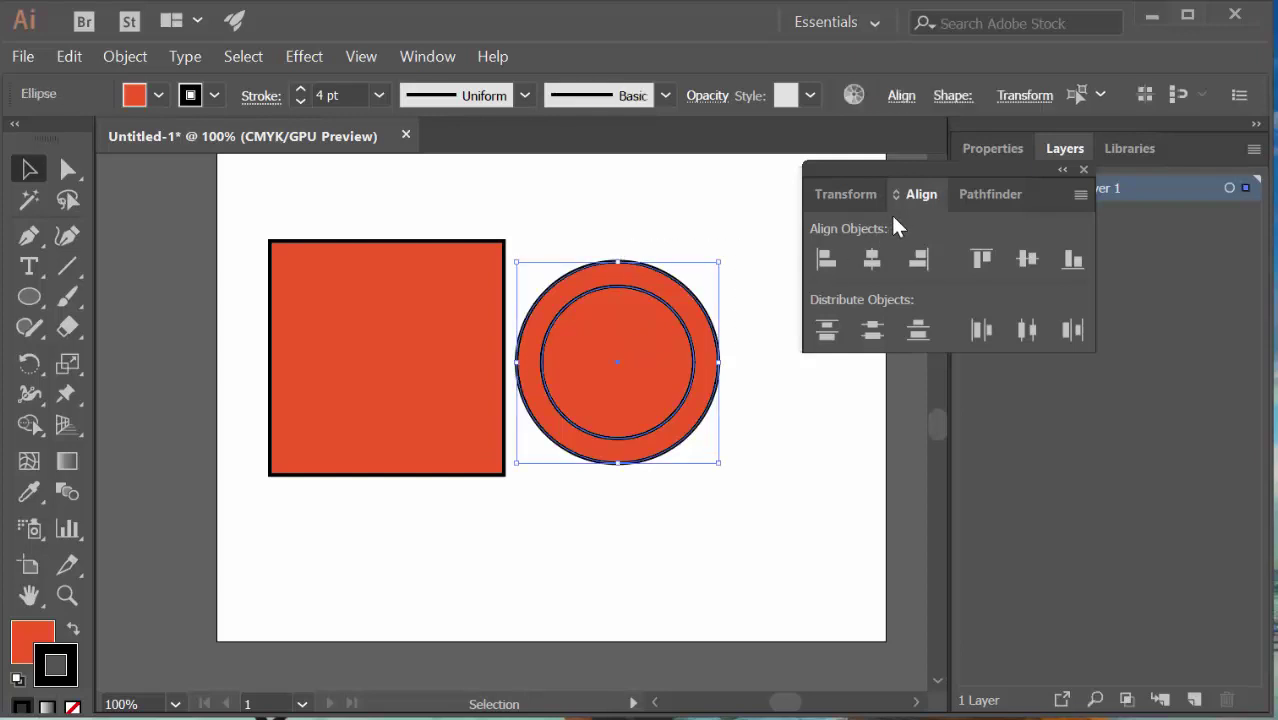
left_click(972, 194)
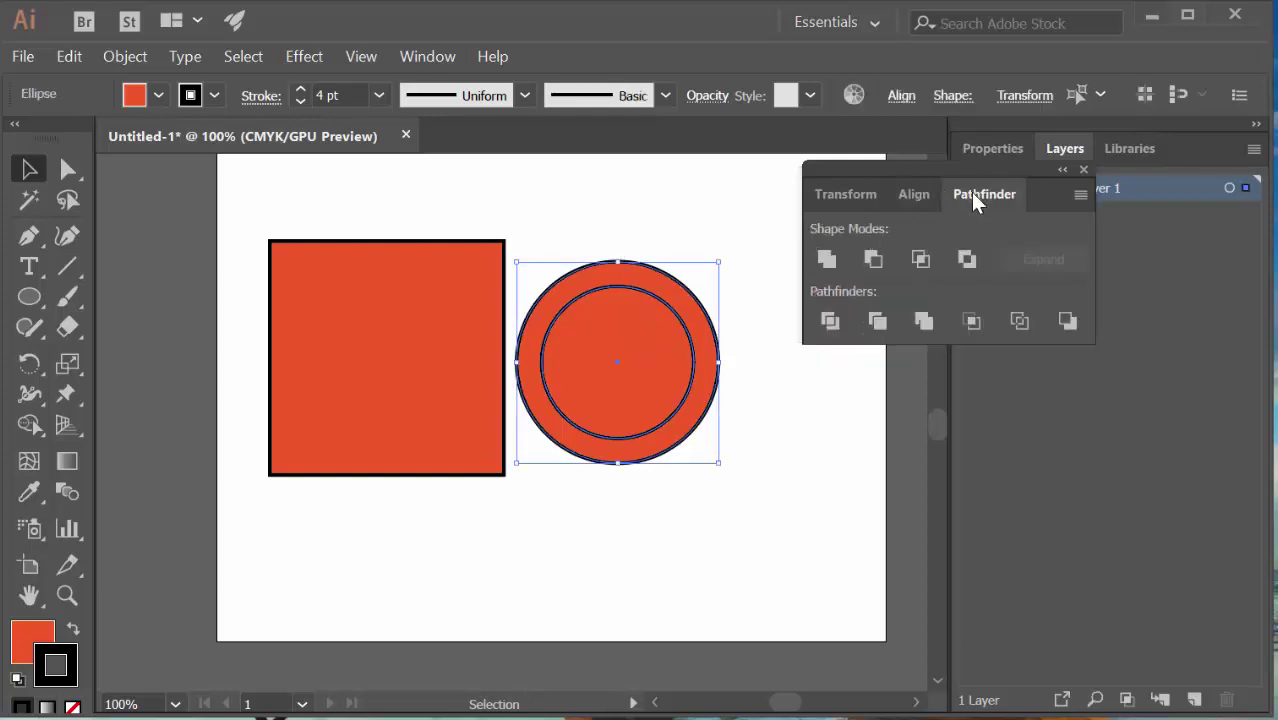
left_click(871, 259)
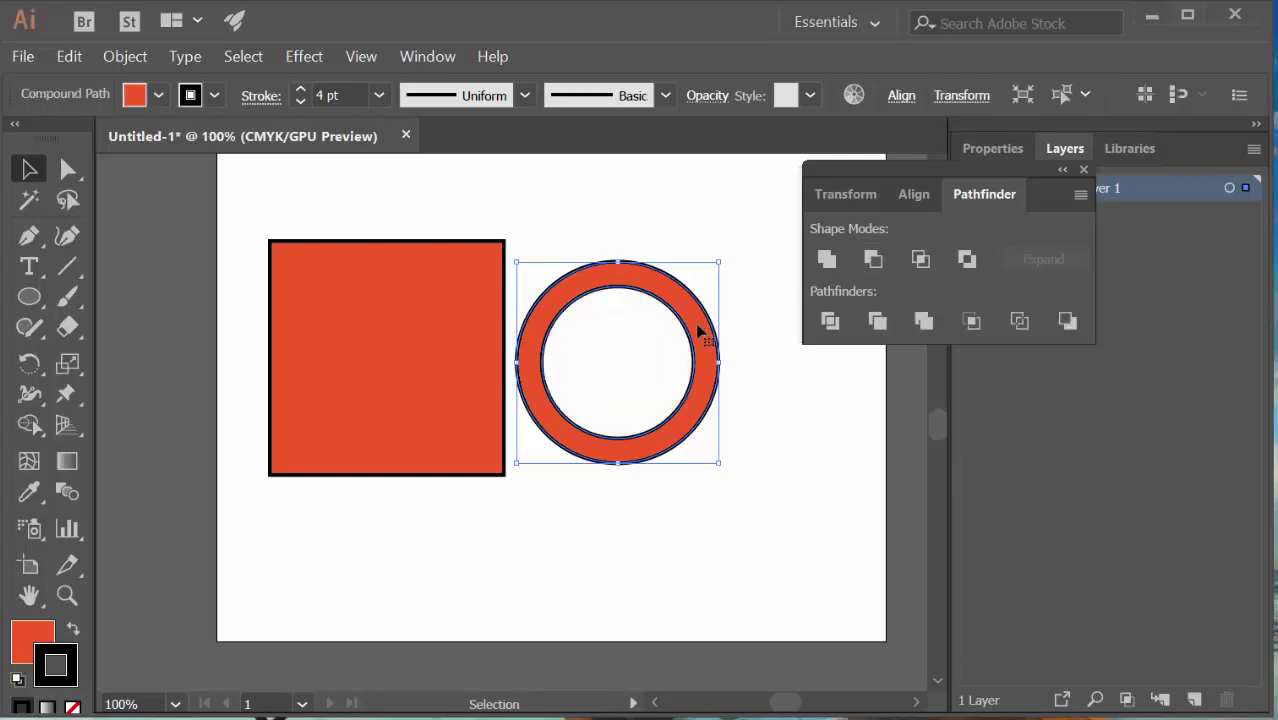
- Move the ring so it overlaps the square's right edge, and unite the two shapes into one mug-like shape
left_click_drag(677, 330, 568, 325)
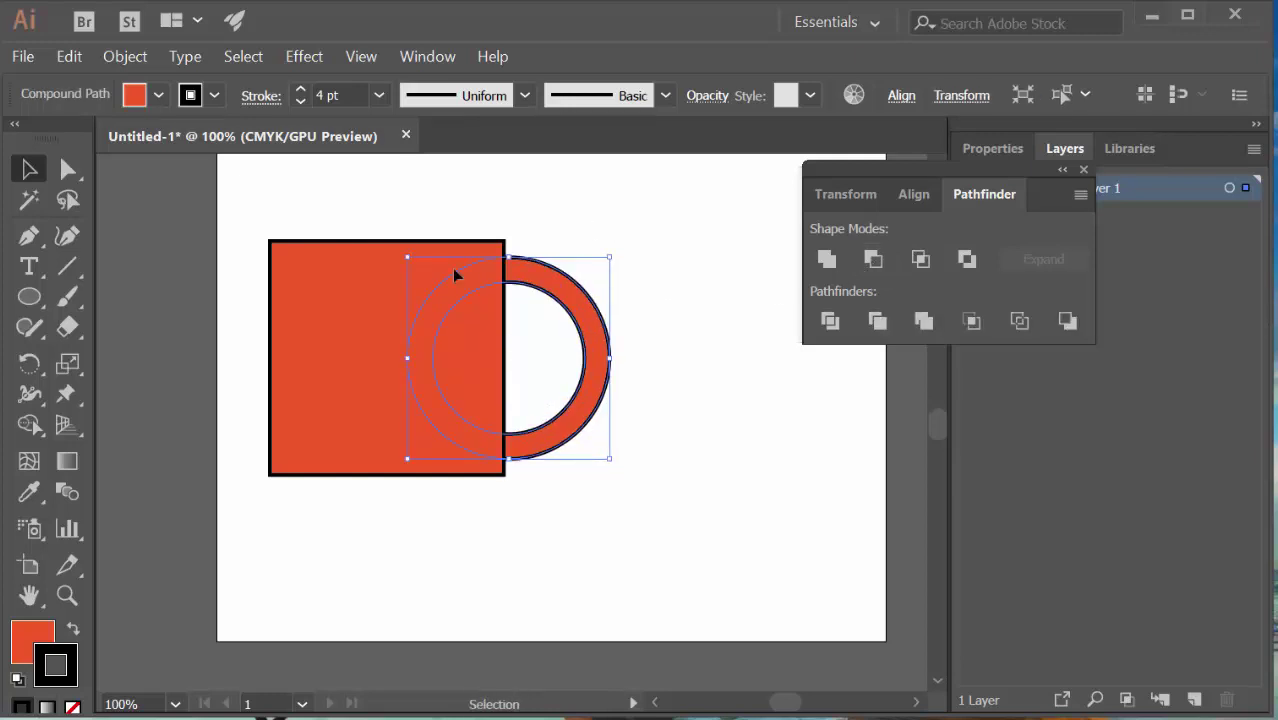
left_click(452, 268, "shift")
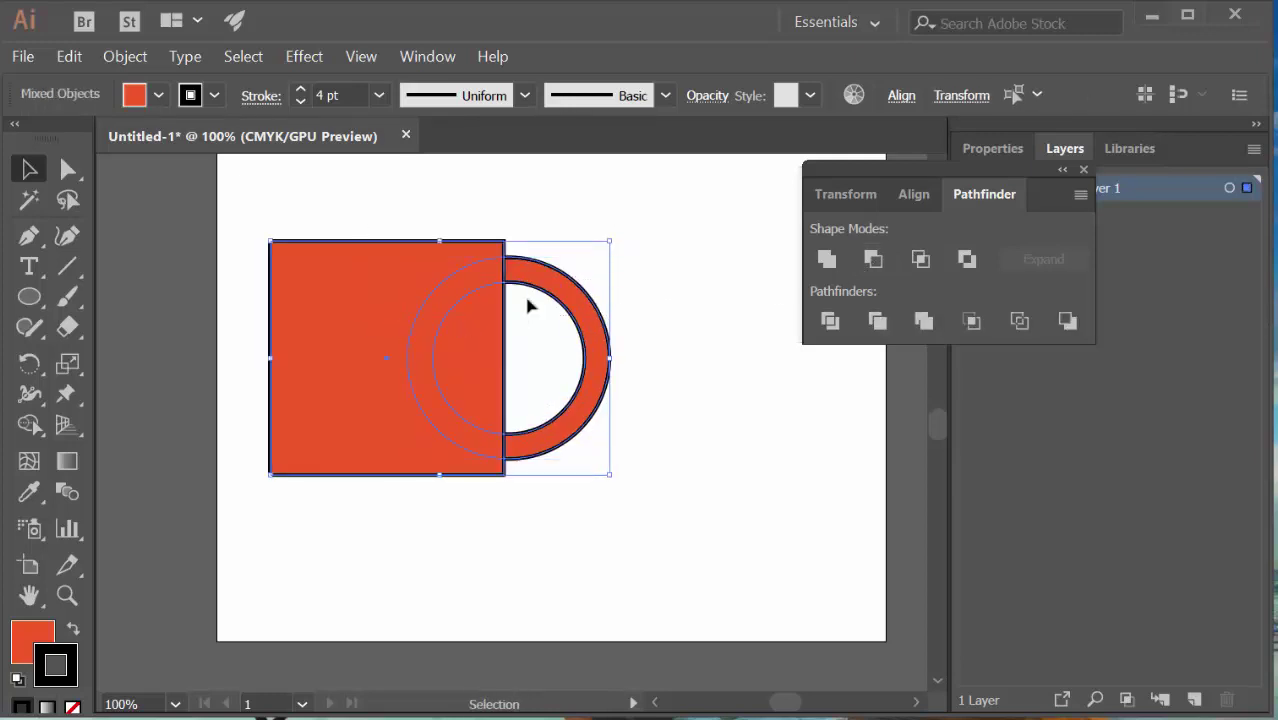
left_click(825, 260)
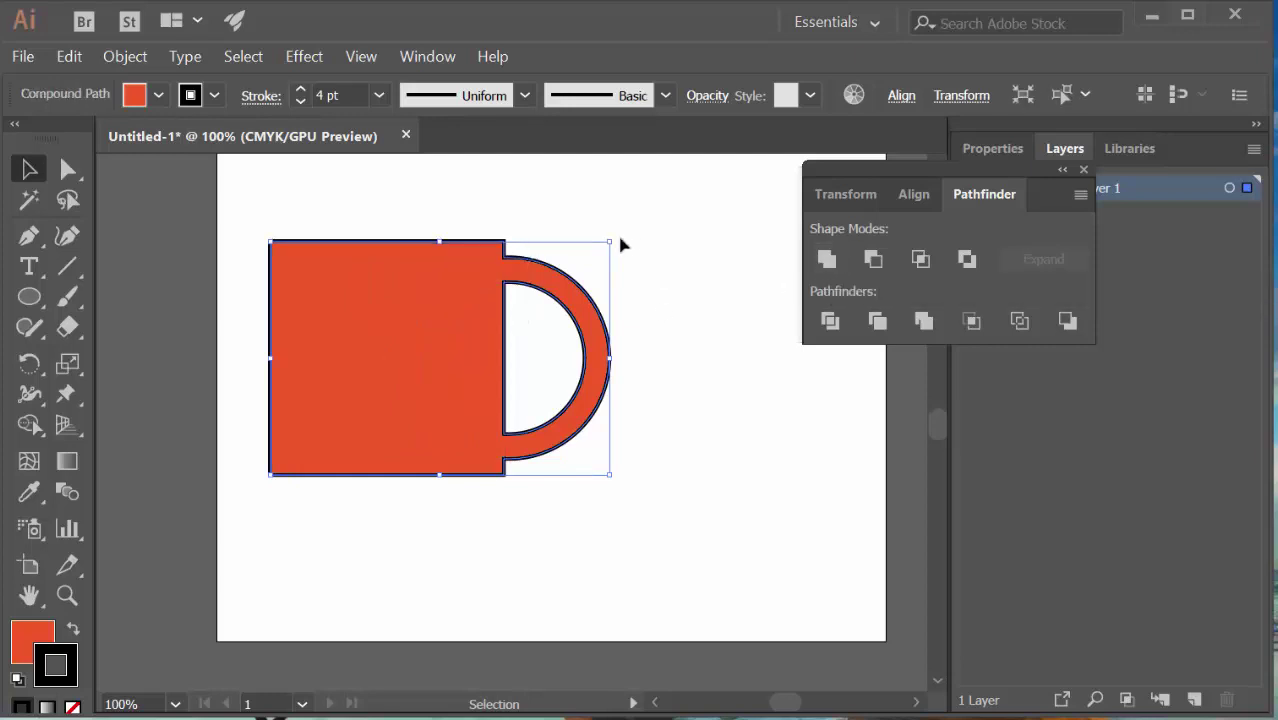
- Rotate the united shape about 93° counterclockwise so its handle points up, and show its Transform values
left_click_drag(613, 234, 608, 282)
key("ctrl+z")
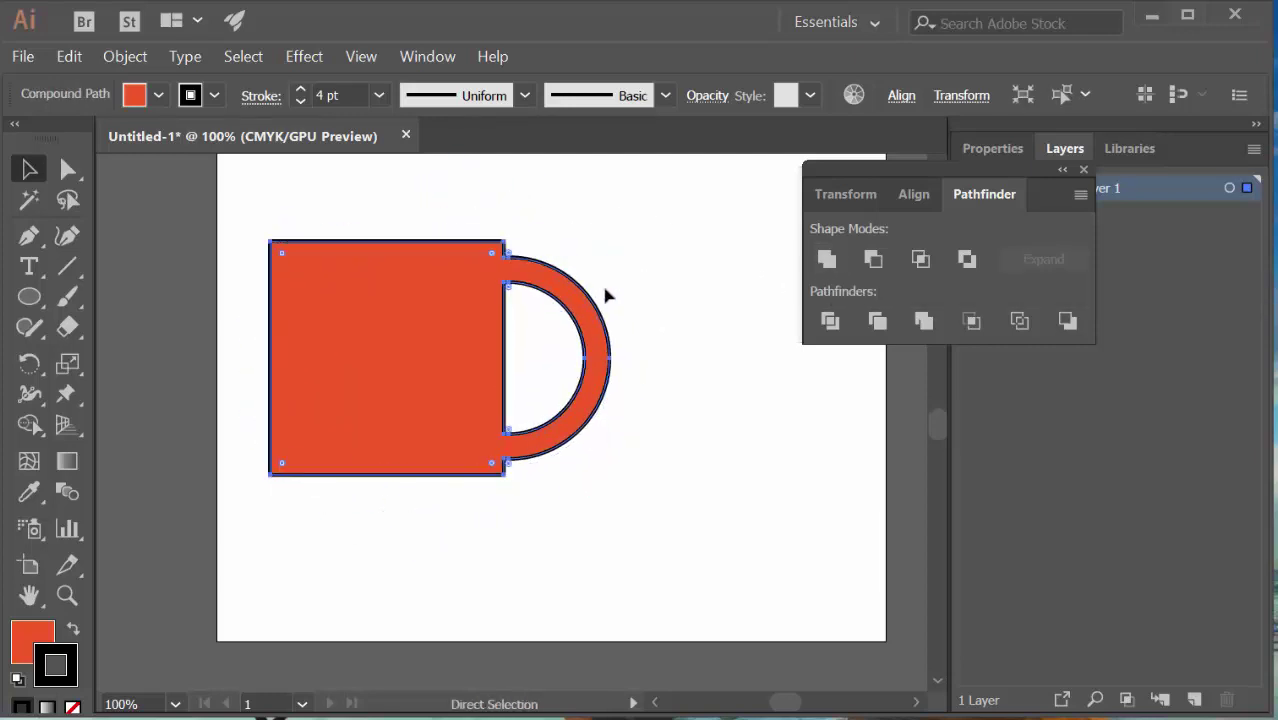
left_click_drag(613, 234, 331, 217)
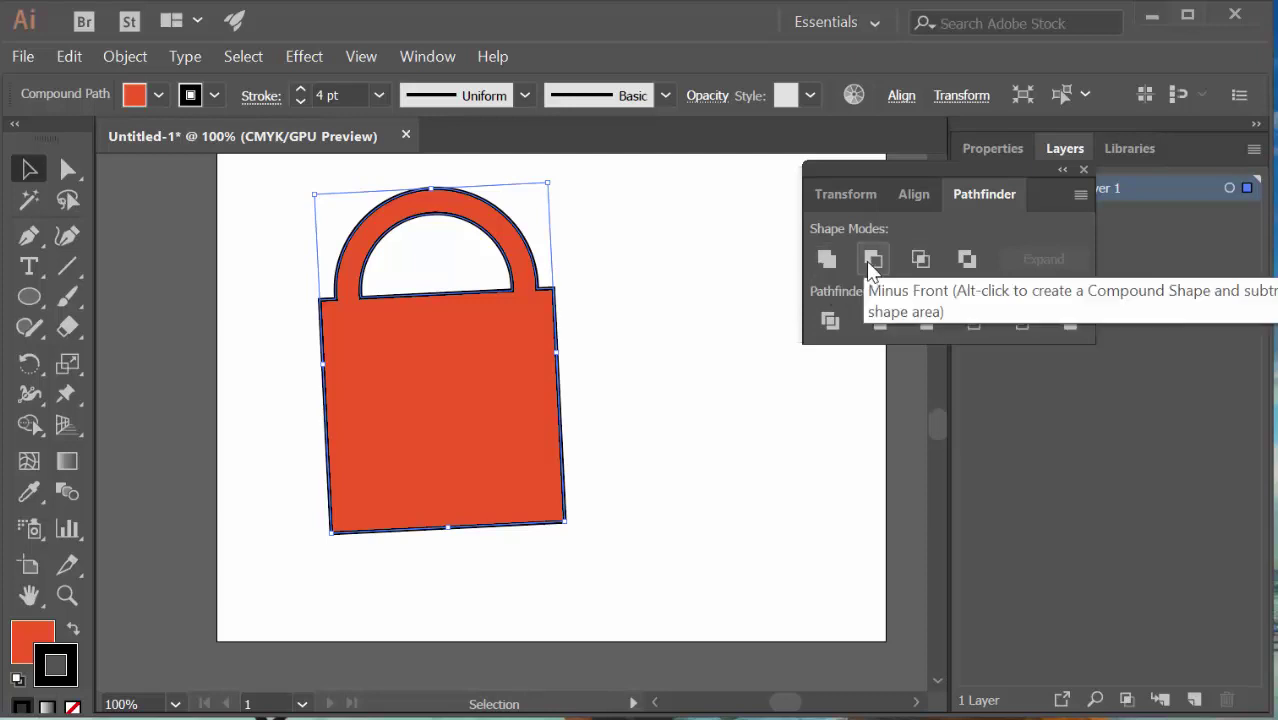
left_click(847, 199)
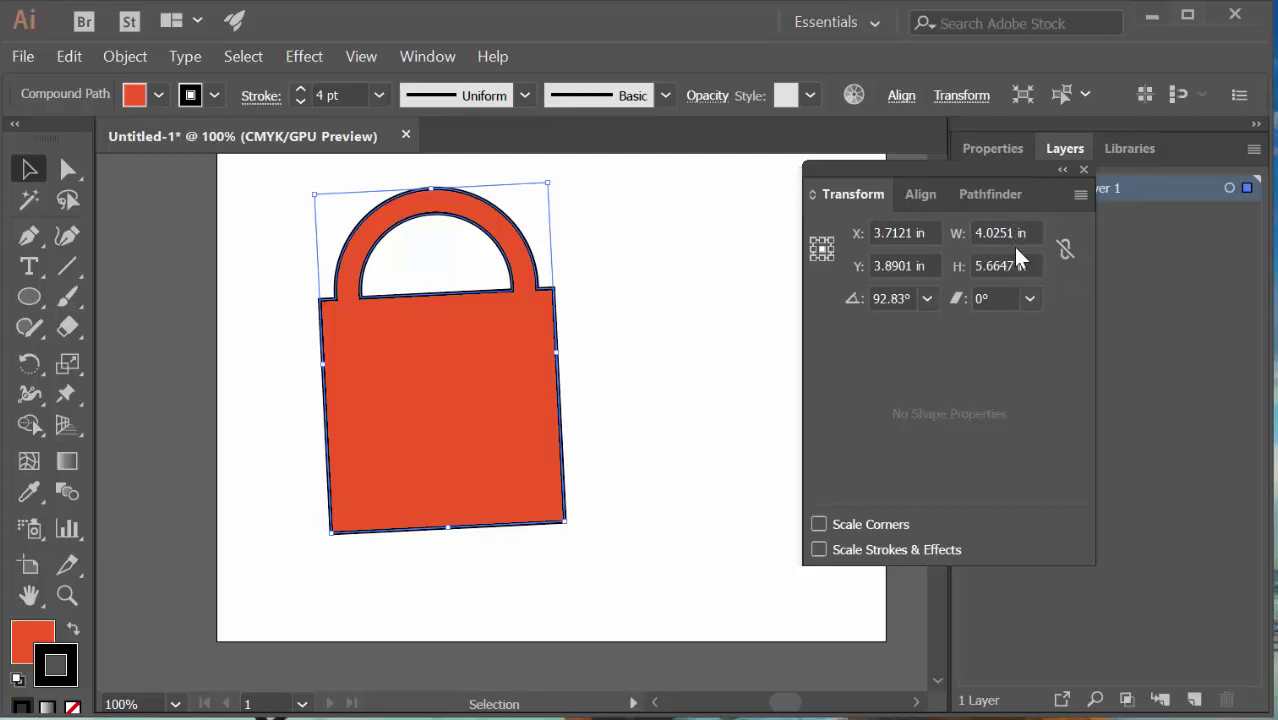
- Create a new landscape document with its units set to Picas, 66p0 wide and 51p0 high
left_click(35, 62)
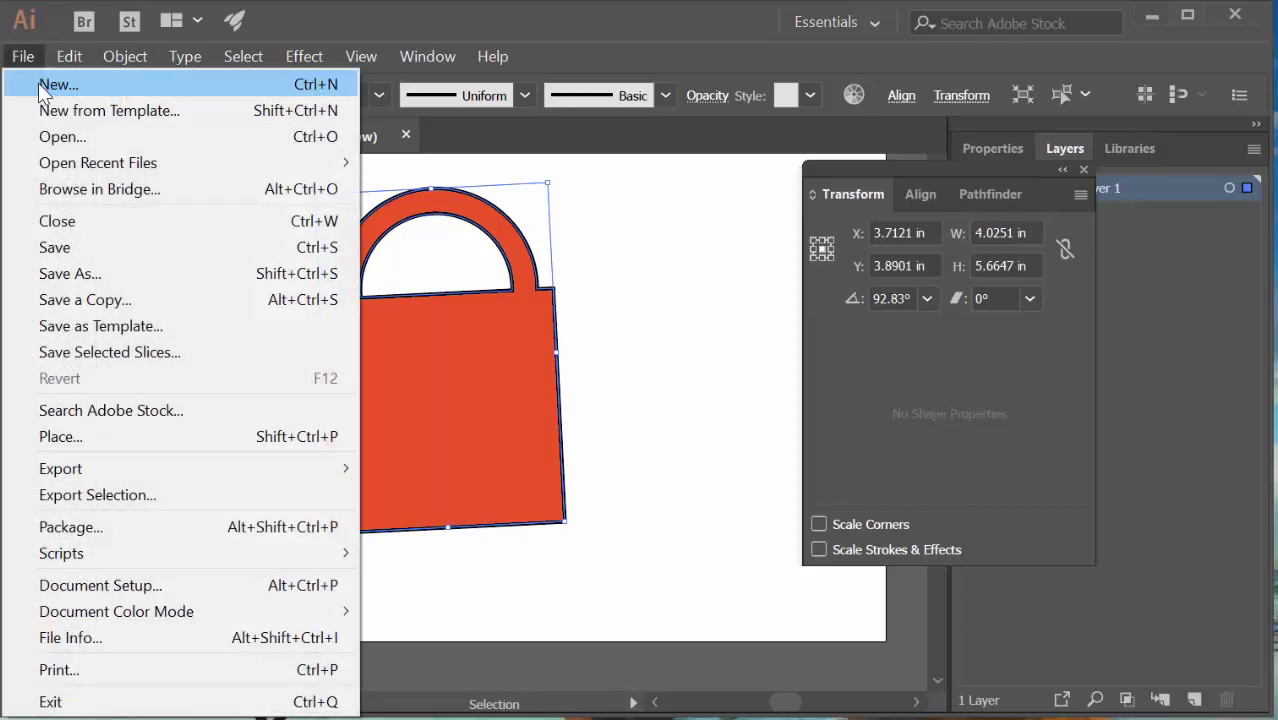
left_click(39, 83)
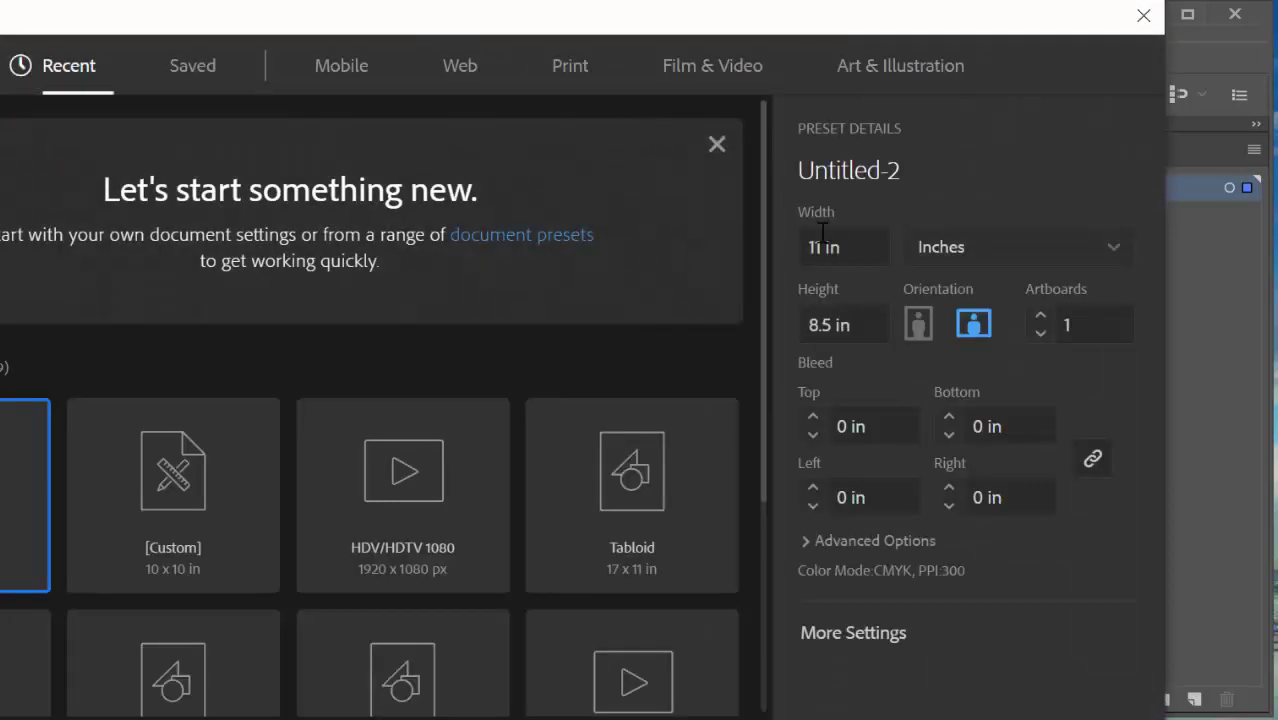
left_click(950, 249)
left_click(946, 336)
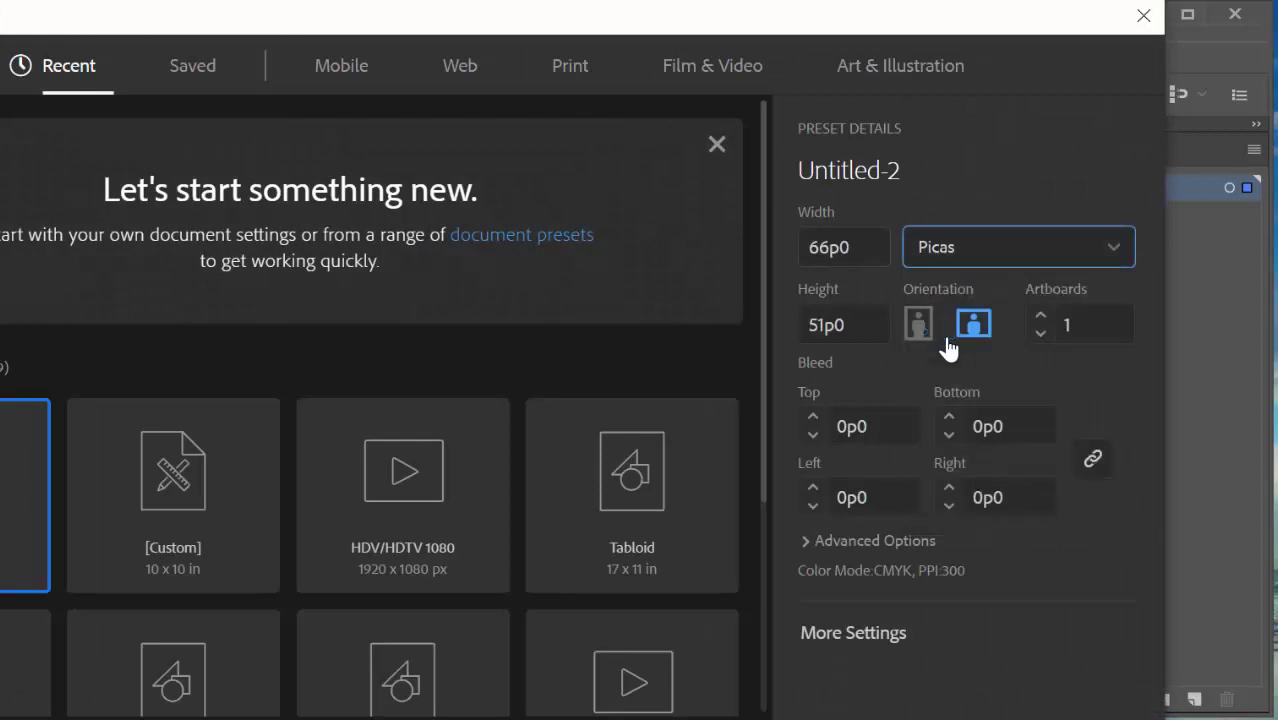
key("Return")
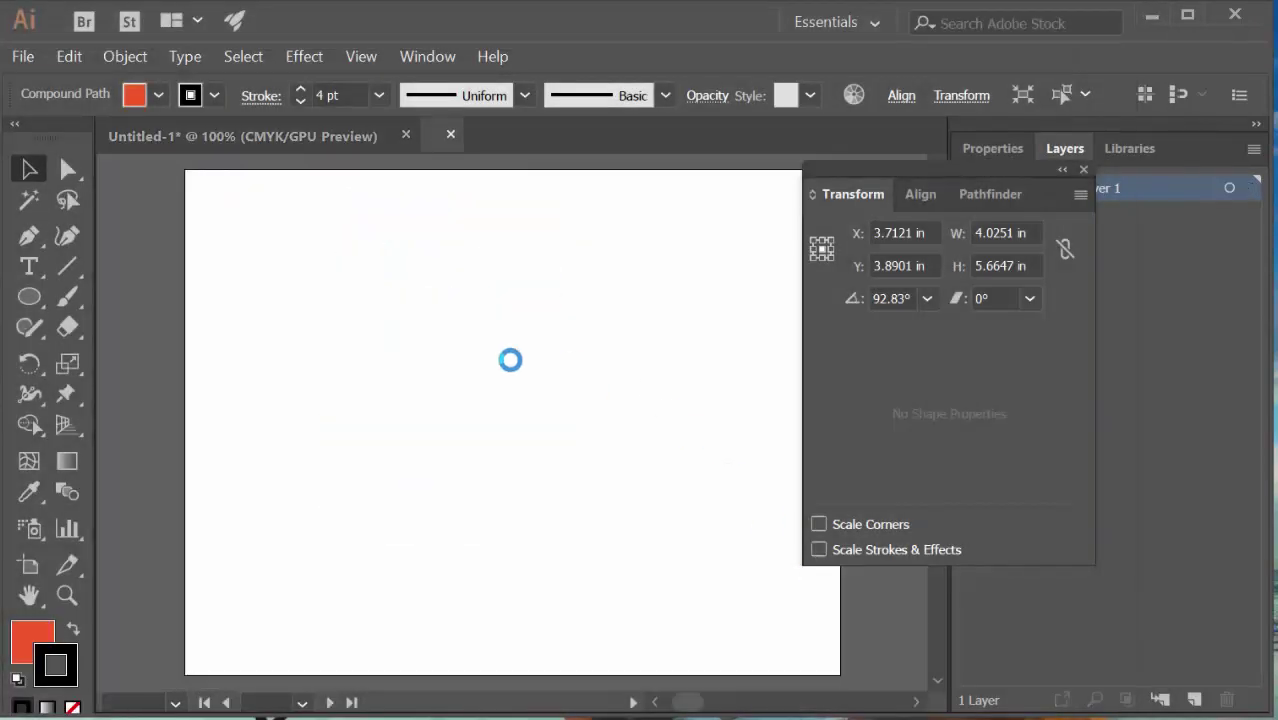
- Draw an ellipse about 20p8 wide and 14p9 high in the upper-left part of the new artboard
left_click(29, 297)
left_click_drag(226, 270, 434, 414)
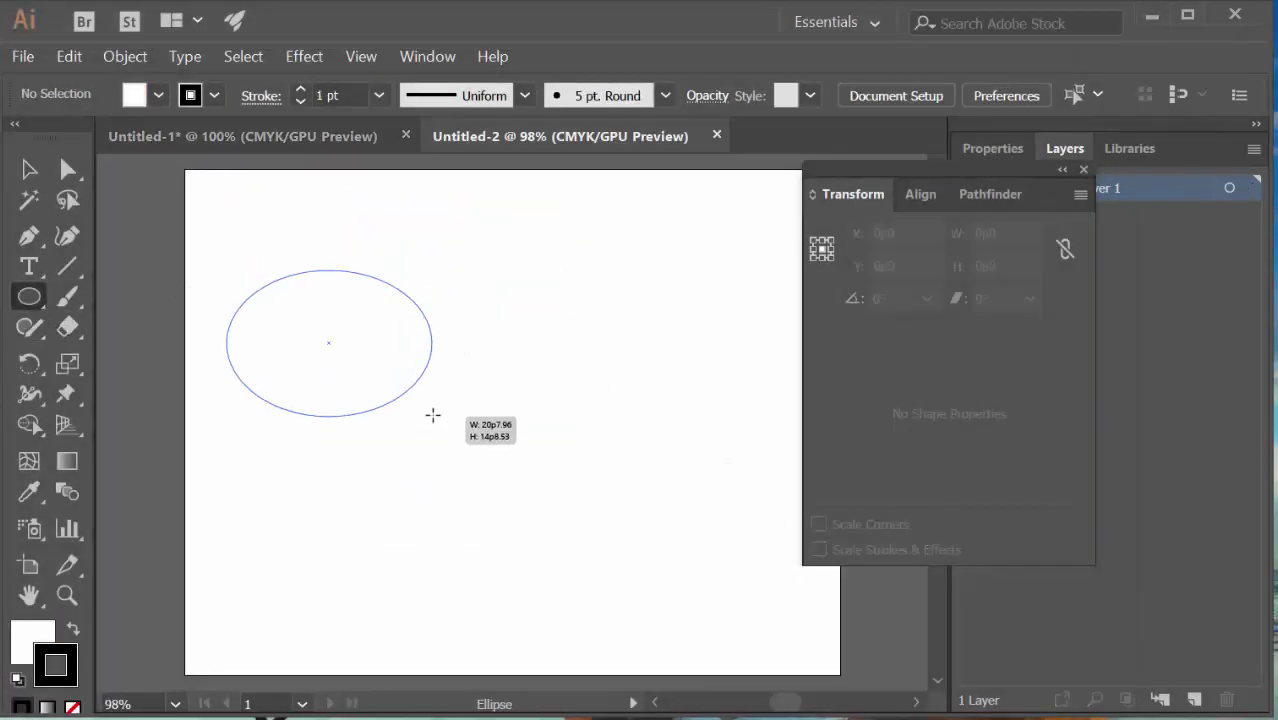
left_click(45, 178)
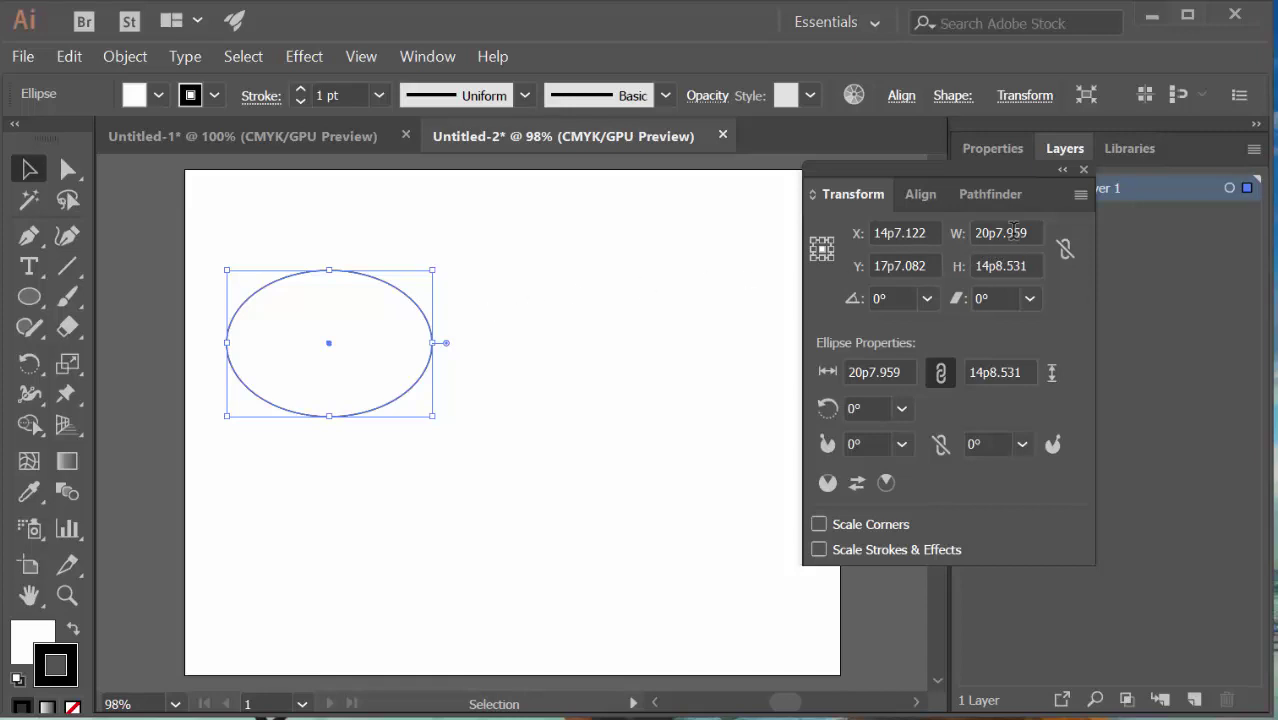
- Switch to the Untitled-1 document and show its rulers
left_click(330, 140)
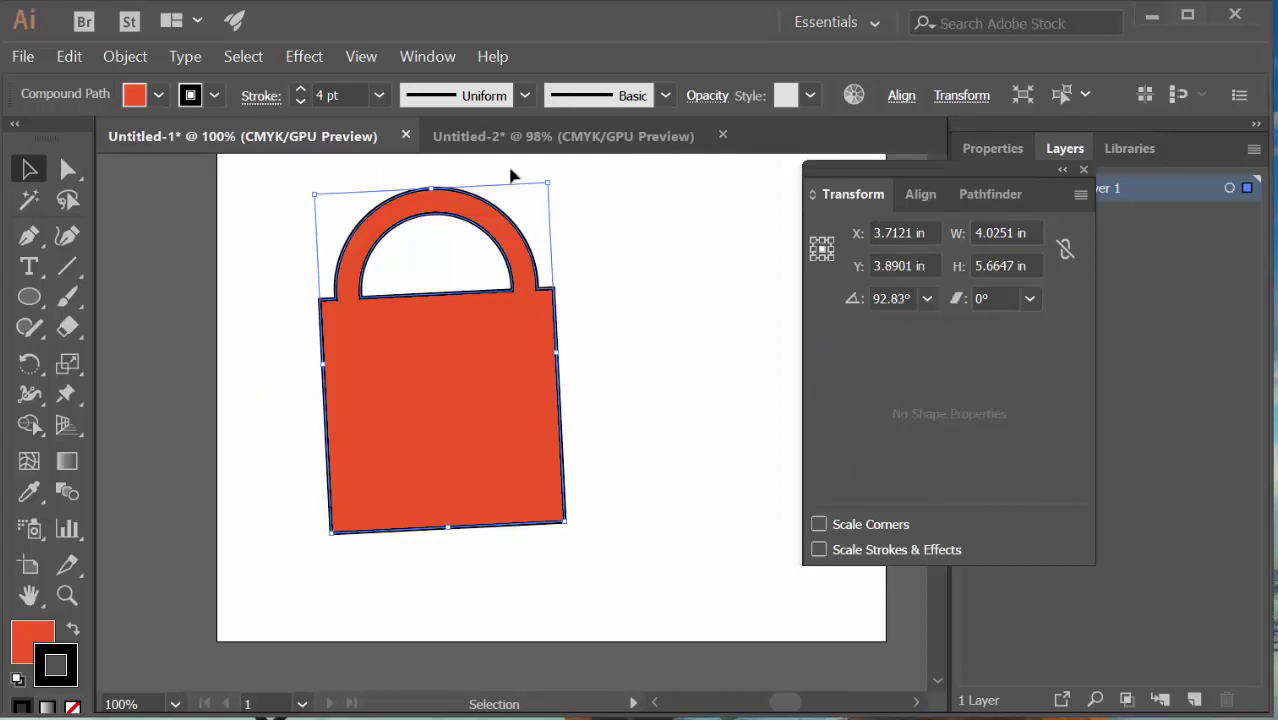
left_click(418, 56)
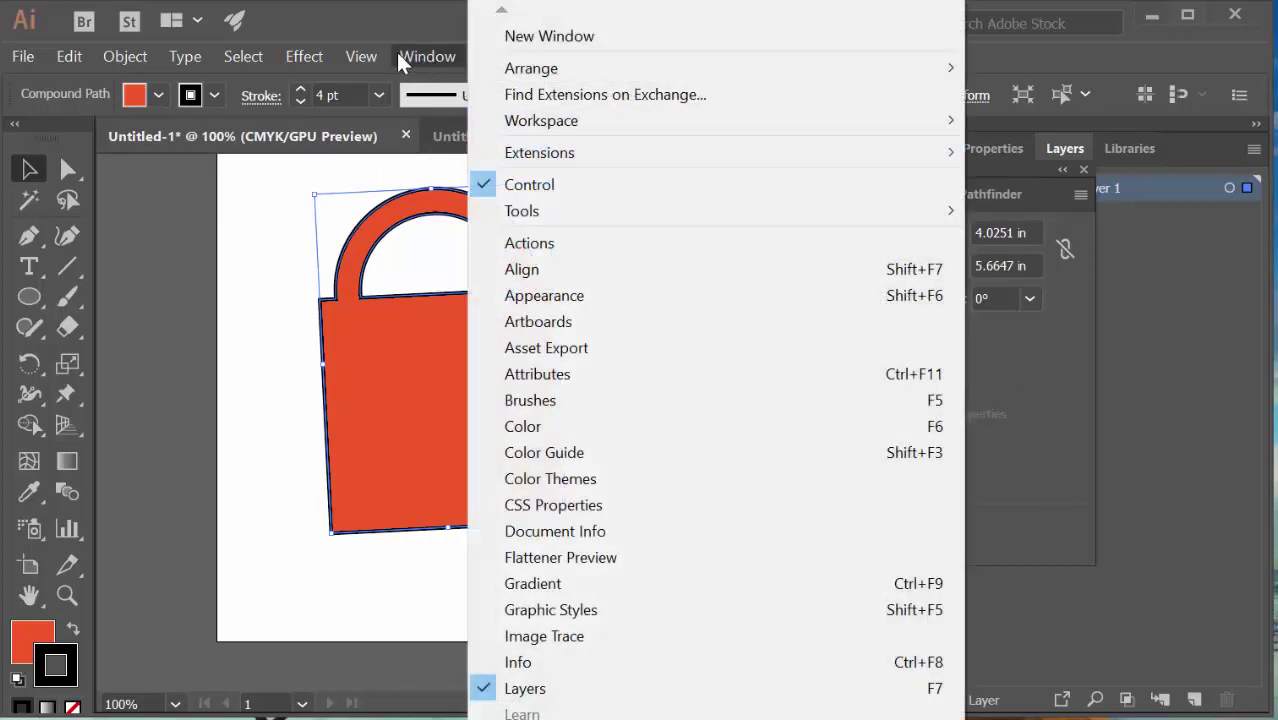
mouse_move(359, 55)
mouse_move(511, 524)
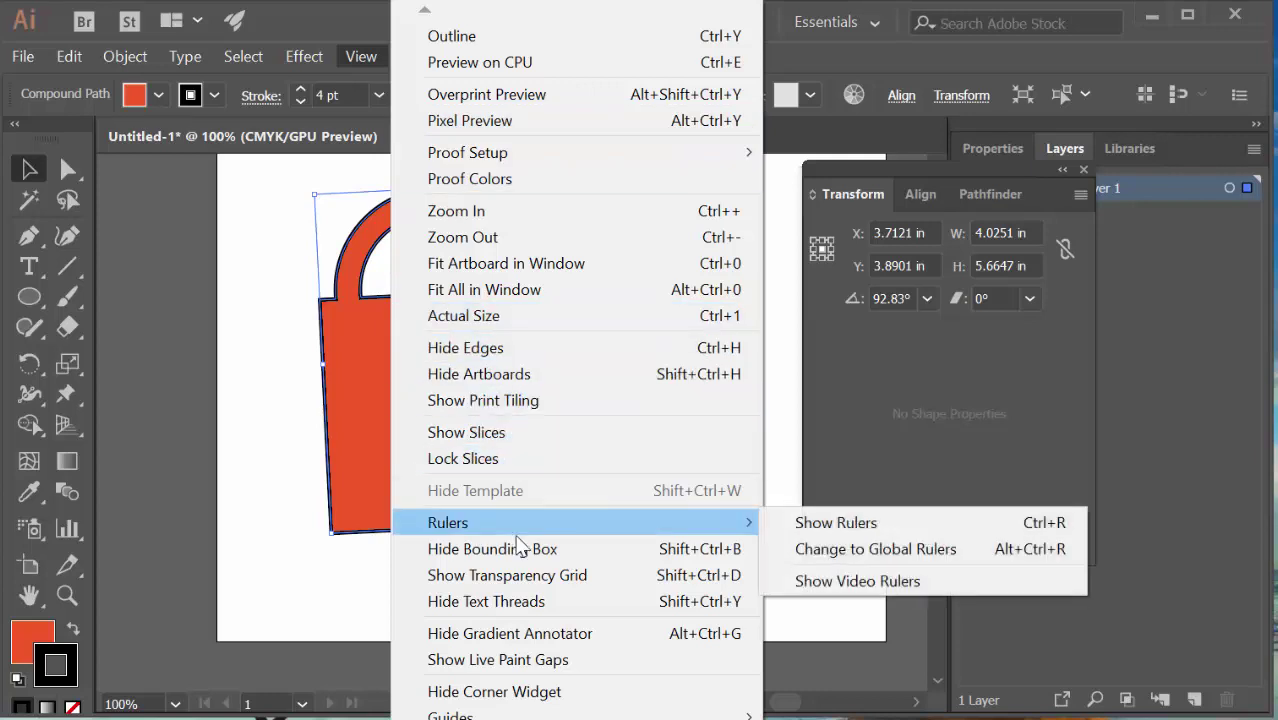
left_click(814, 520)
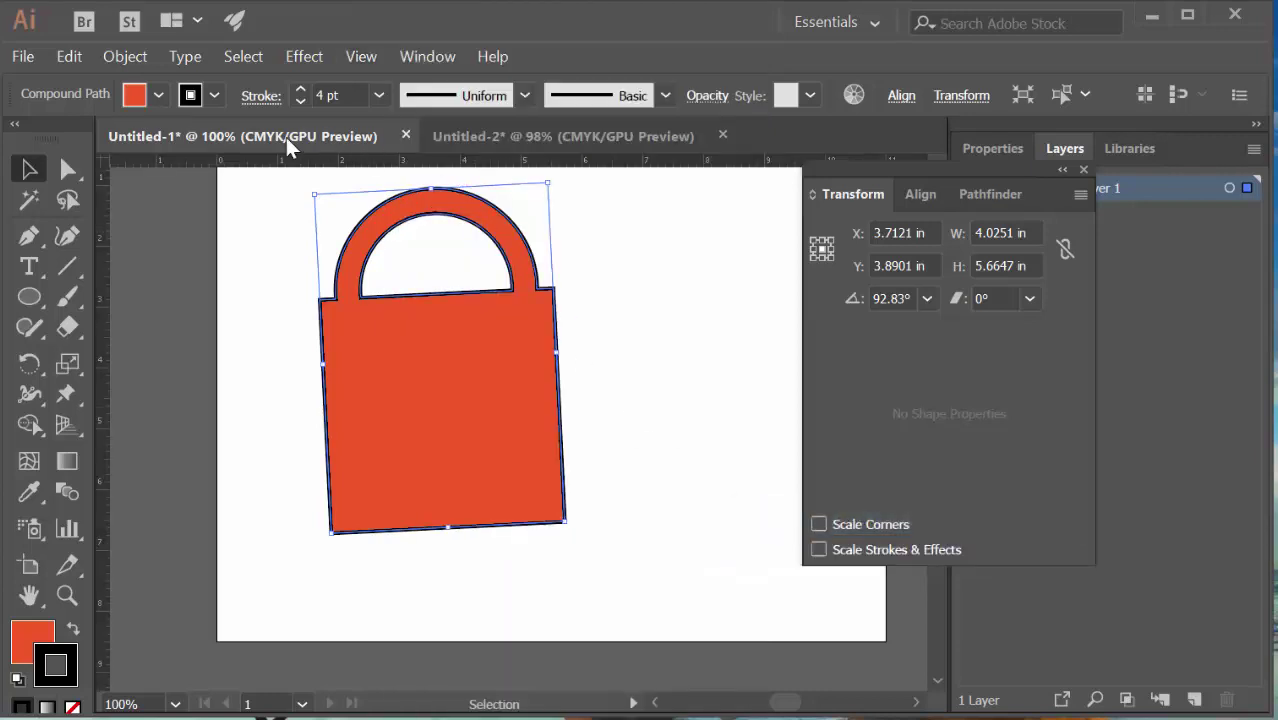
- Switch to the Untitled-2 document and show its rulers as well
left_click(458, 140)
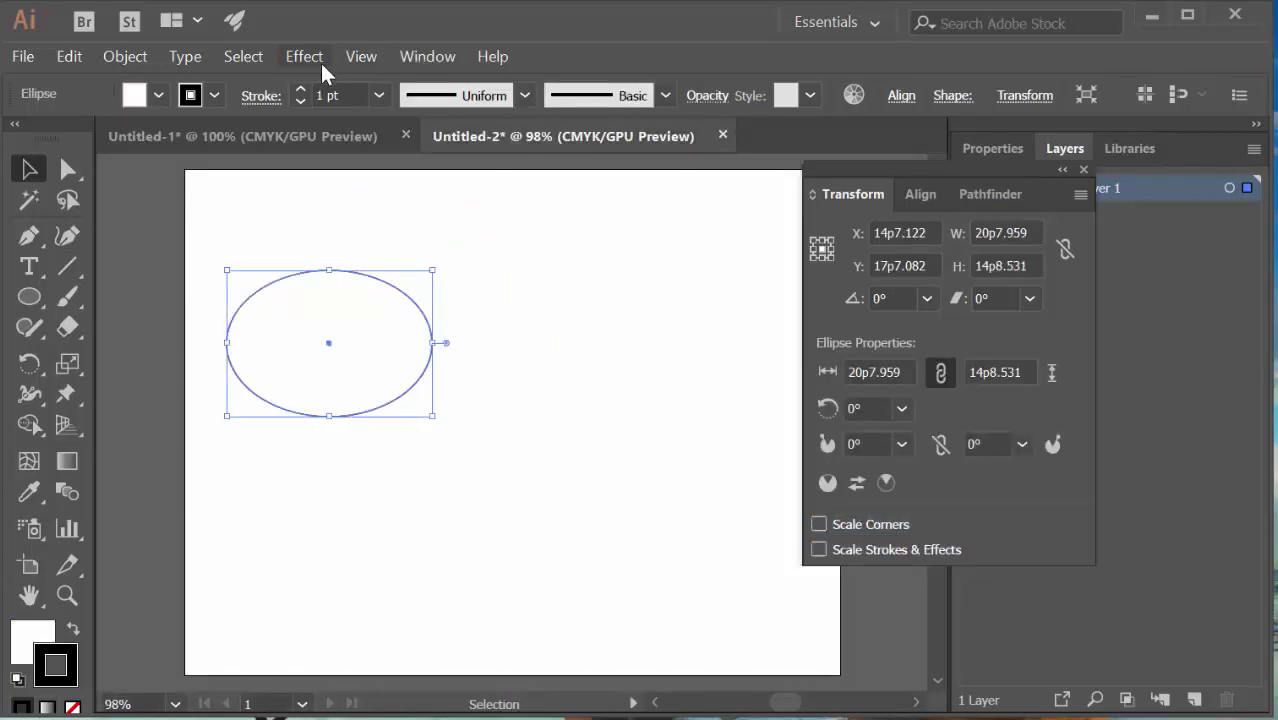
left_click(361, 57)
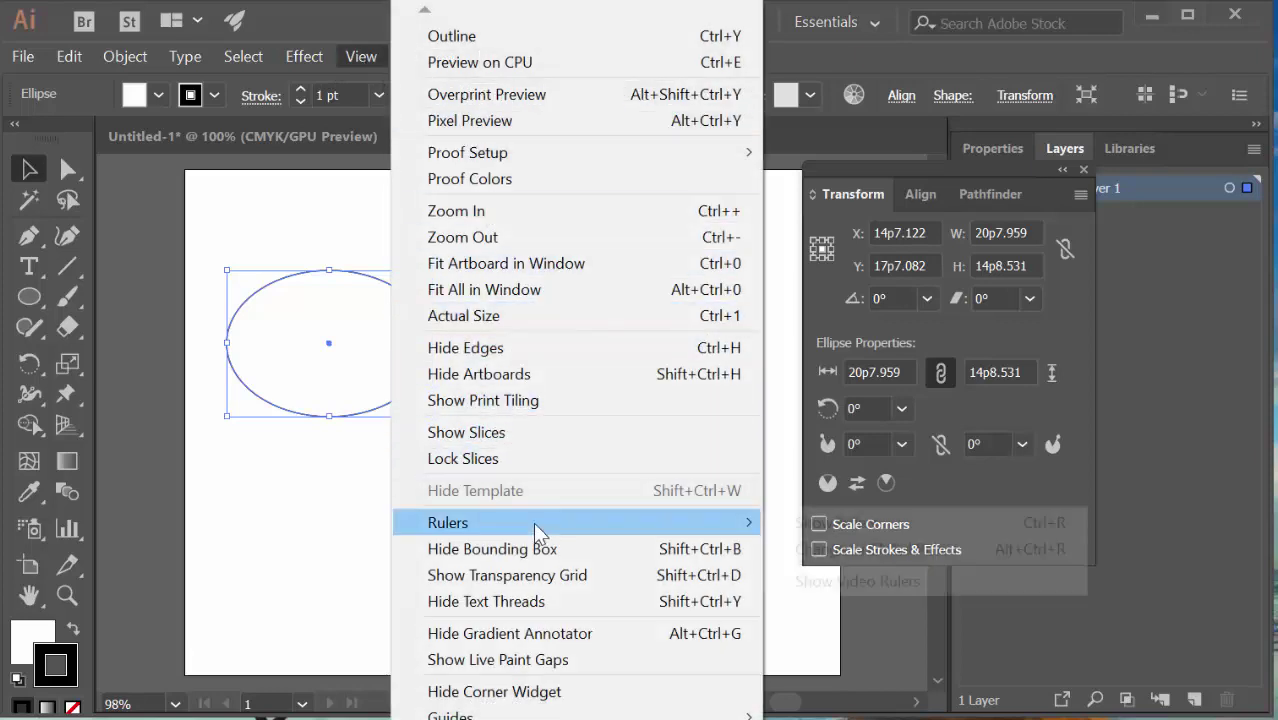
mouse_move(533, 522)
left_click(807, 522)
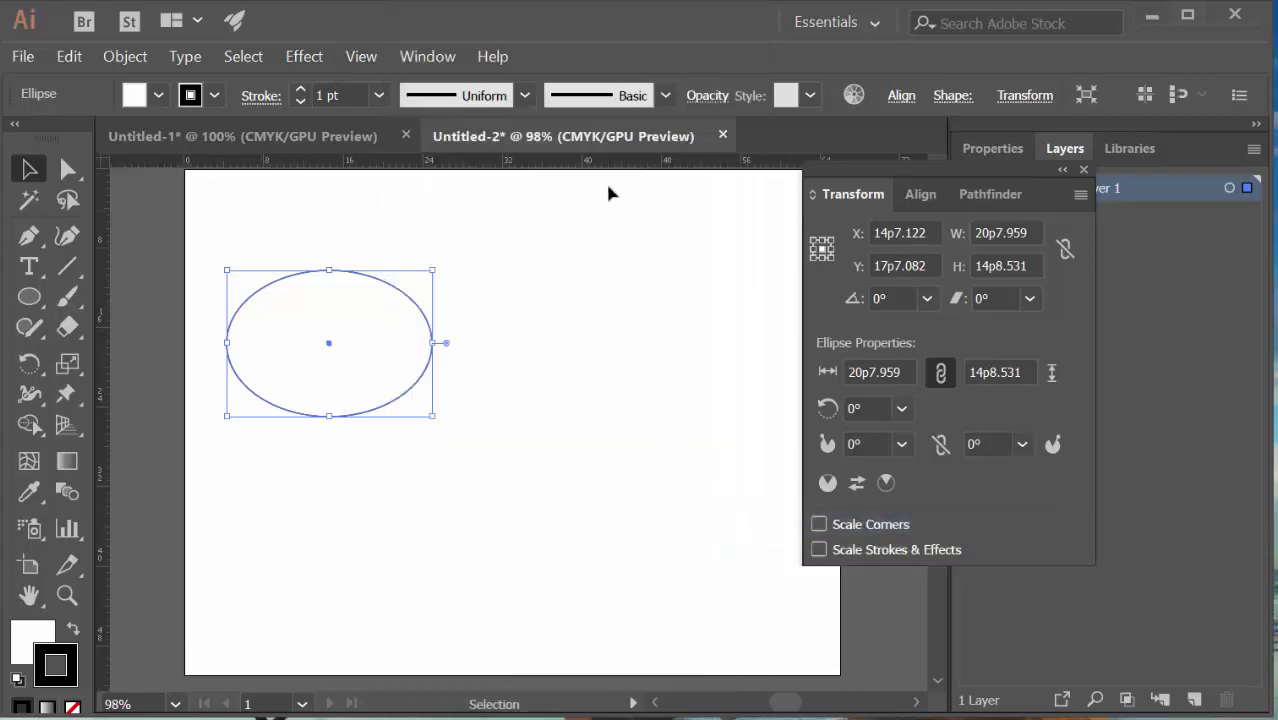
- Return to Untitled-1 and place a copy of the padlock shape about 3.8 in lower, overlapping the original
left_click(274, 135)
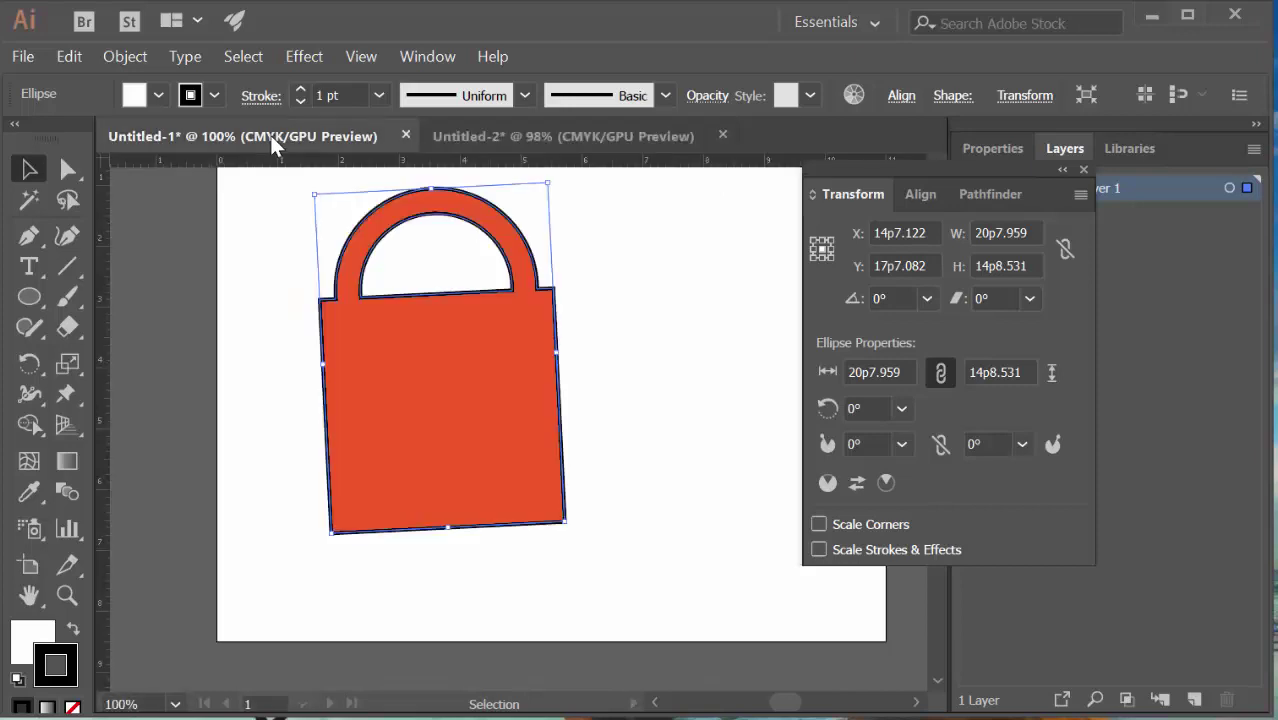
left_click(376, 250)
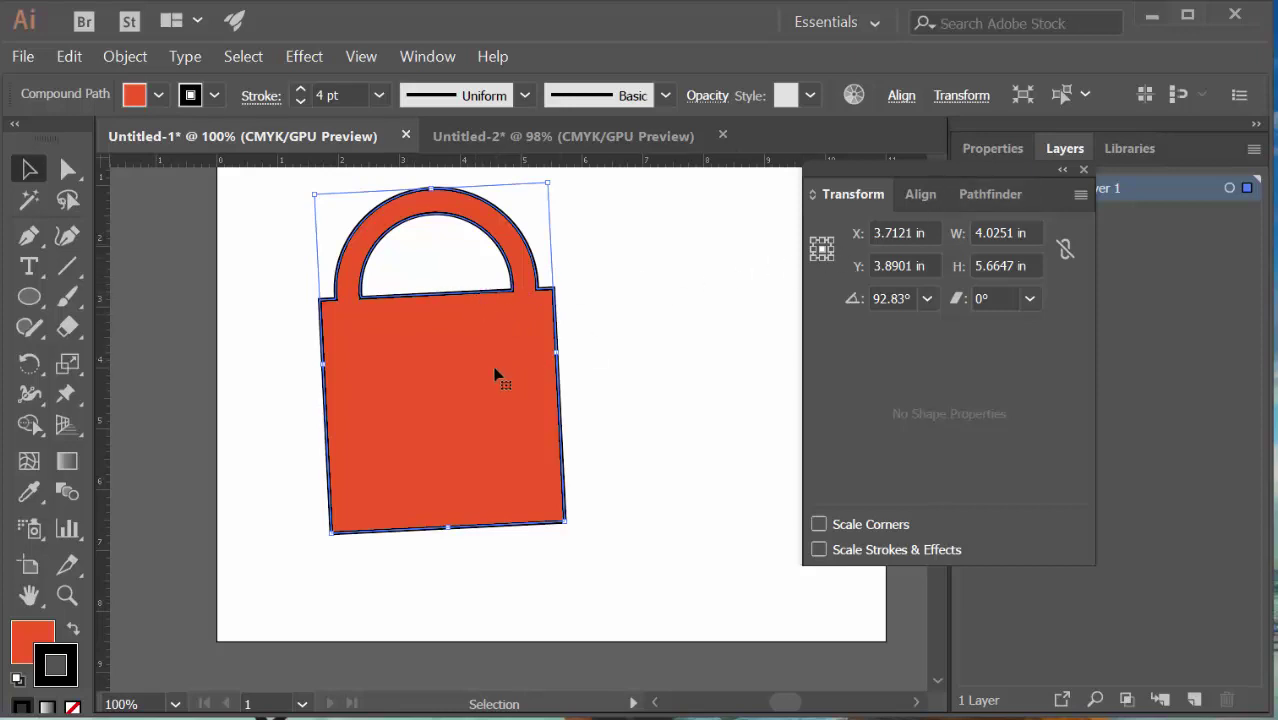
left_click_drag(494, 369, 492, 582)
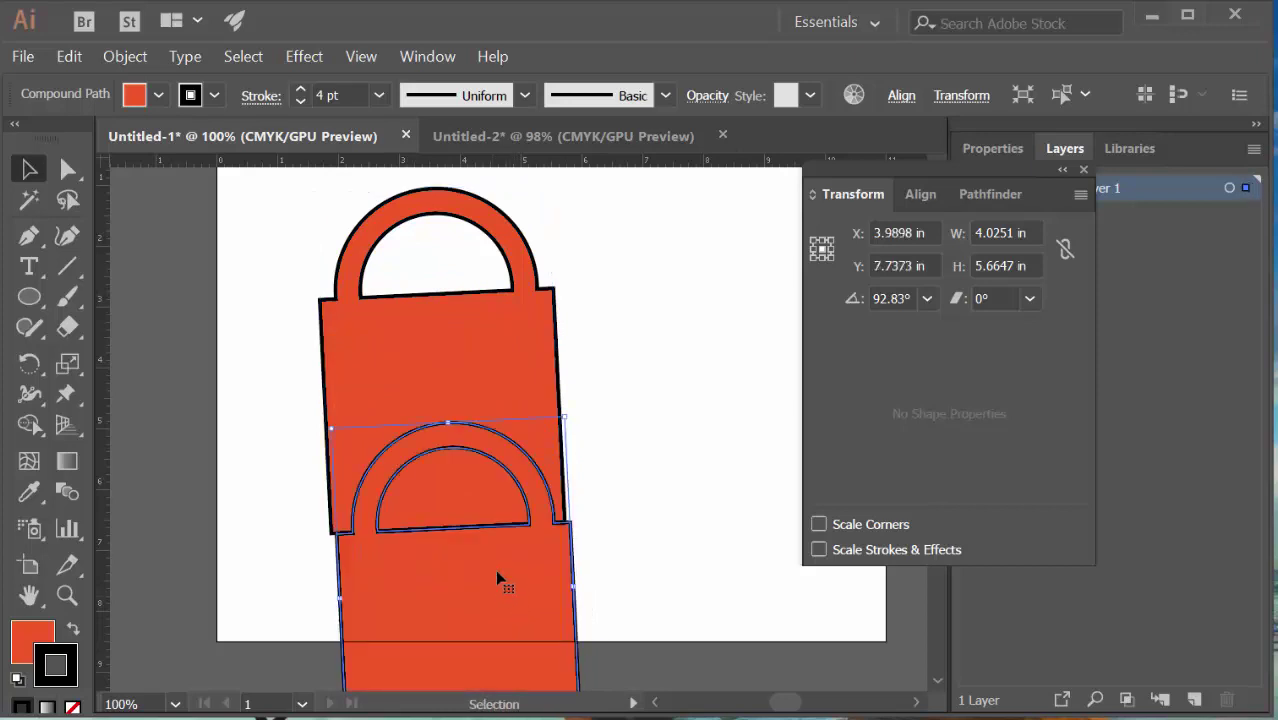
- Select both padlock shapes, reduce them to their overlapping area with Intersect, and move the resulting arc up toward the artboard's middle
left_click_drag(712, 342, 463, 562)
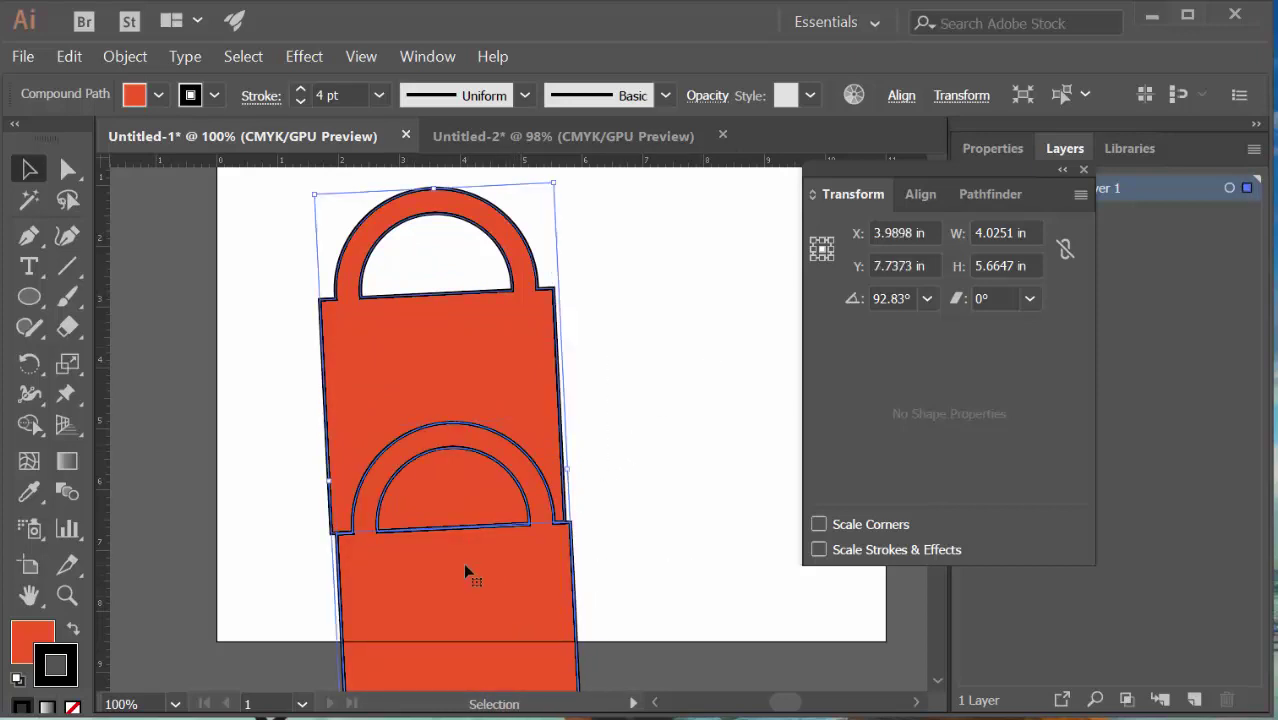
left_click(982, 196)
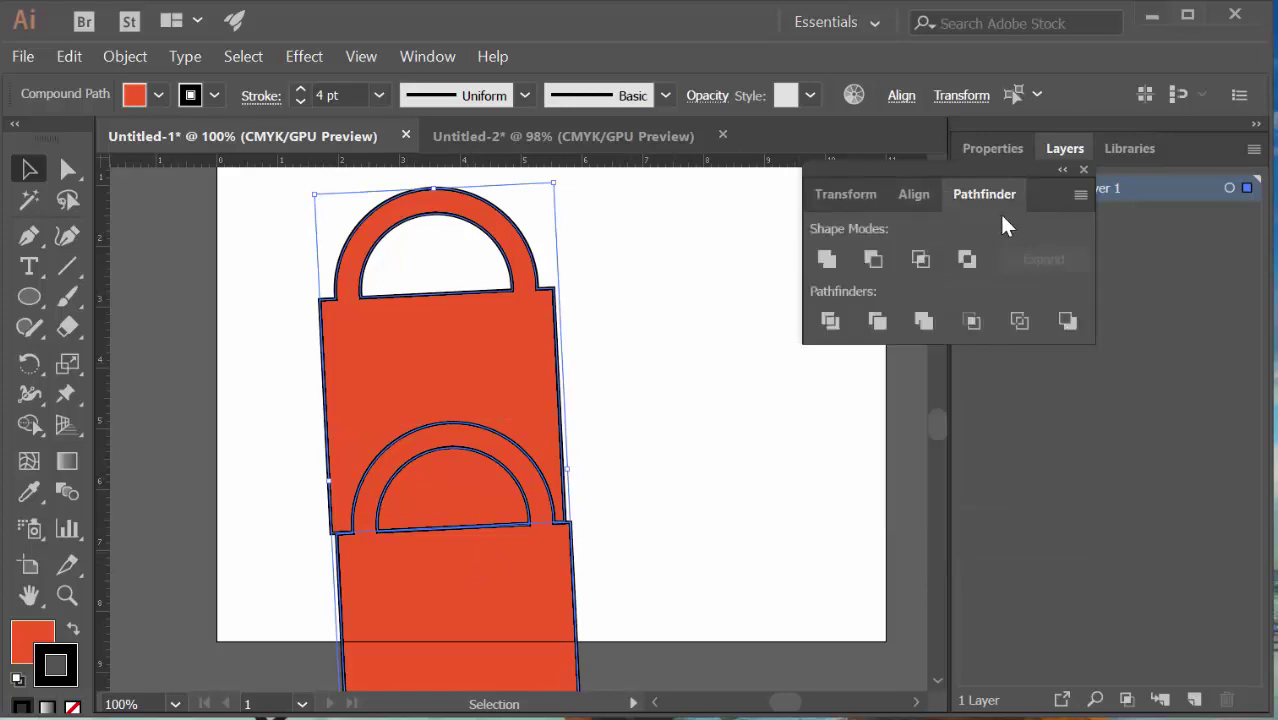
left_click(920, 258)
left_click(609, 345)
left_click_drag(498, 446, 515, 354)
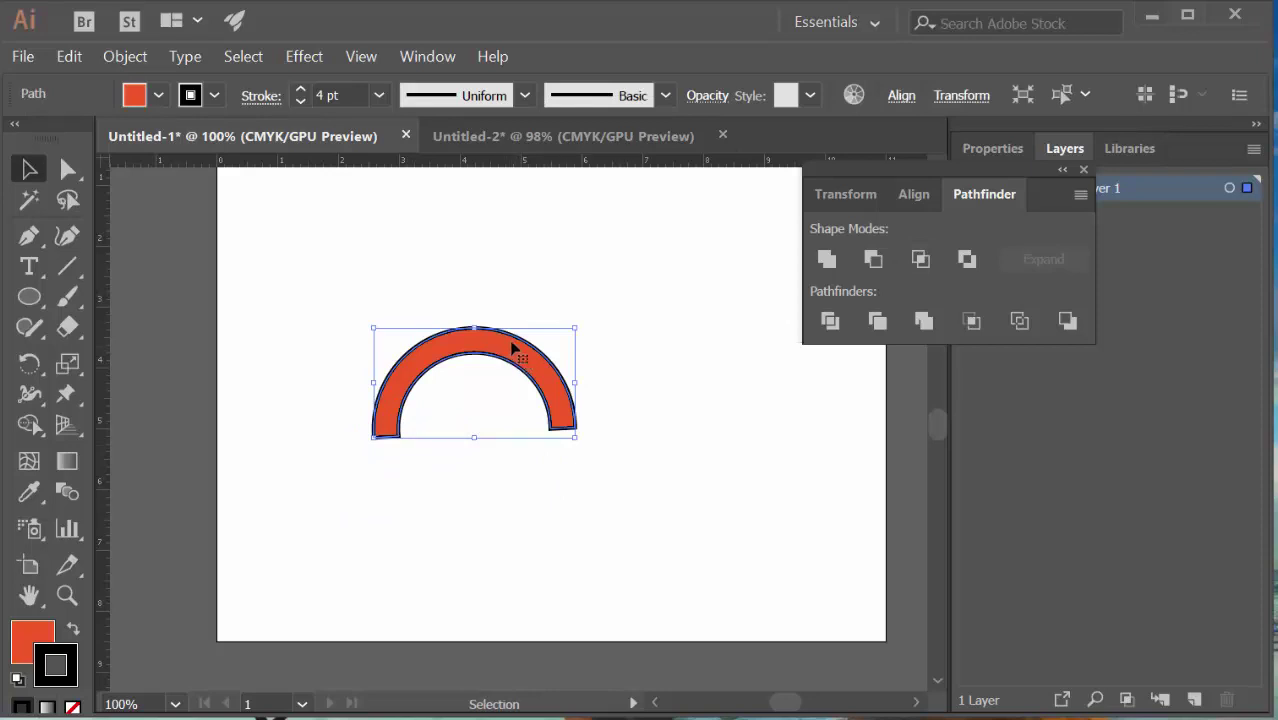
- Move the floating Pathfinder panel clear of the Layers panel and select the arc
left_click_drag(1018, 169, 892, 234)
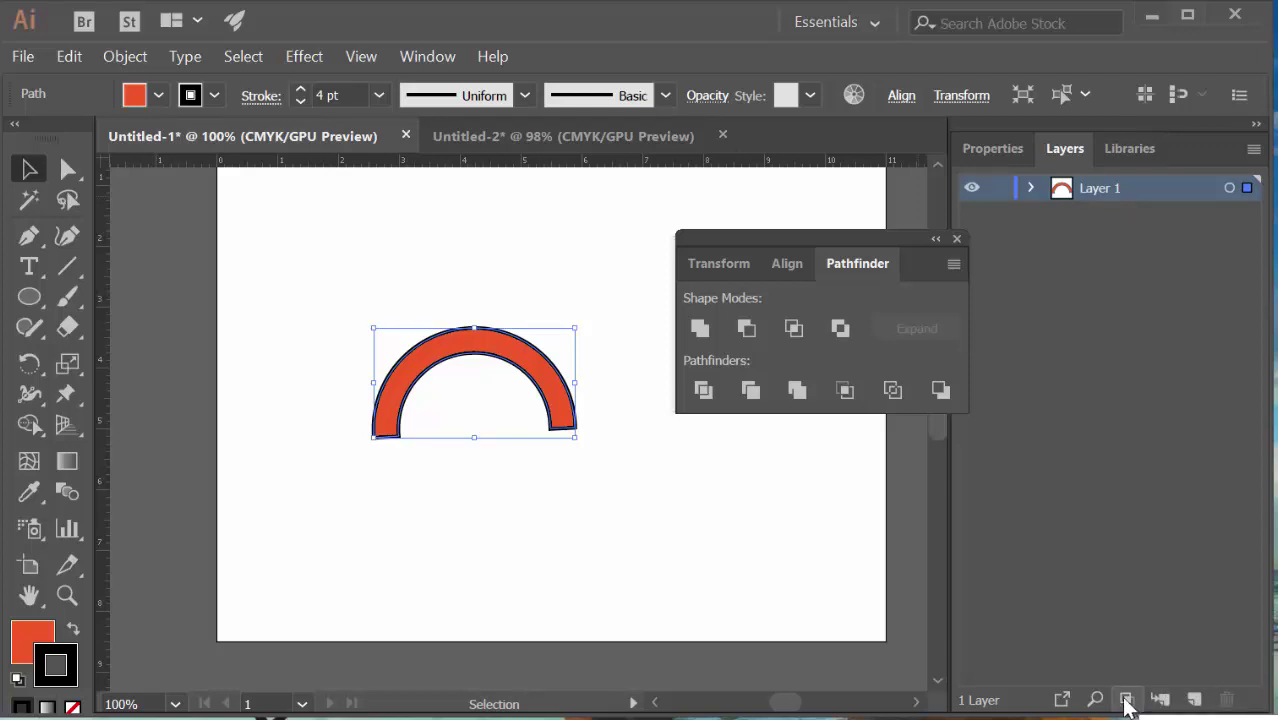
left_click_drag(348, 485, 523, 300)
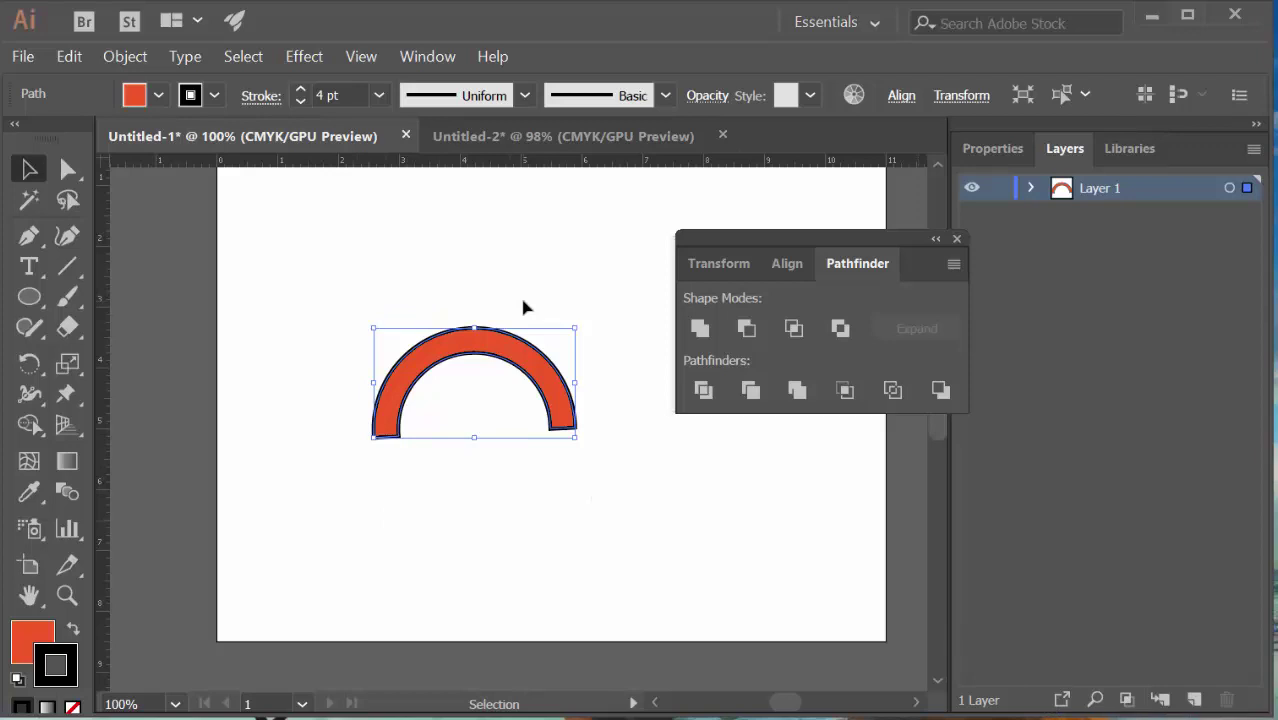